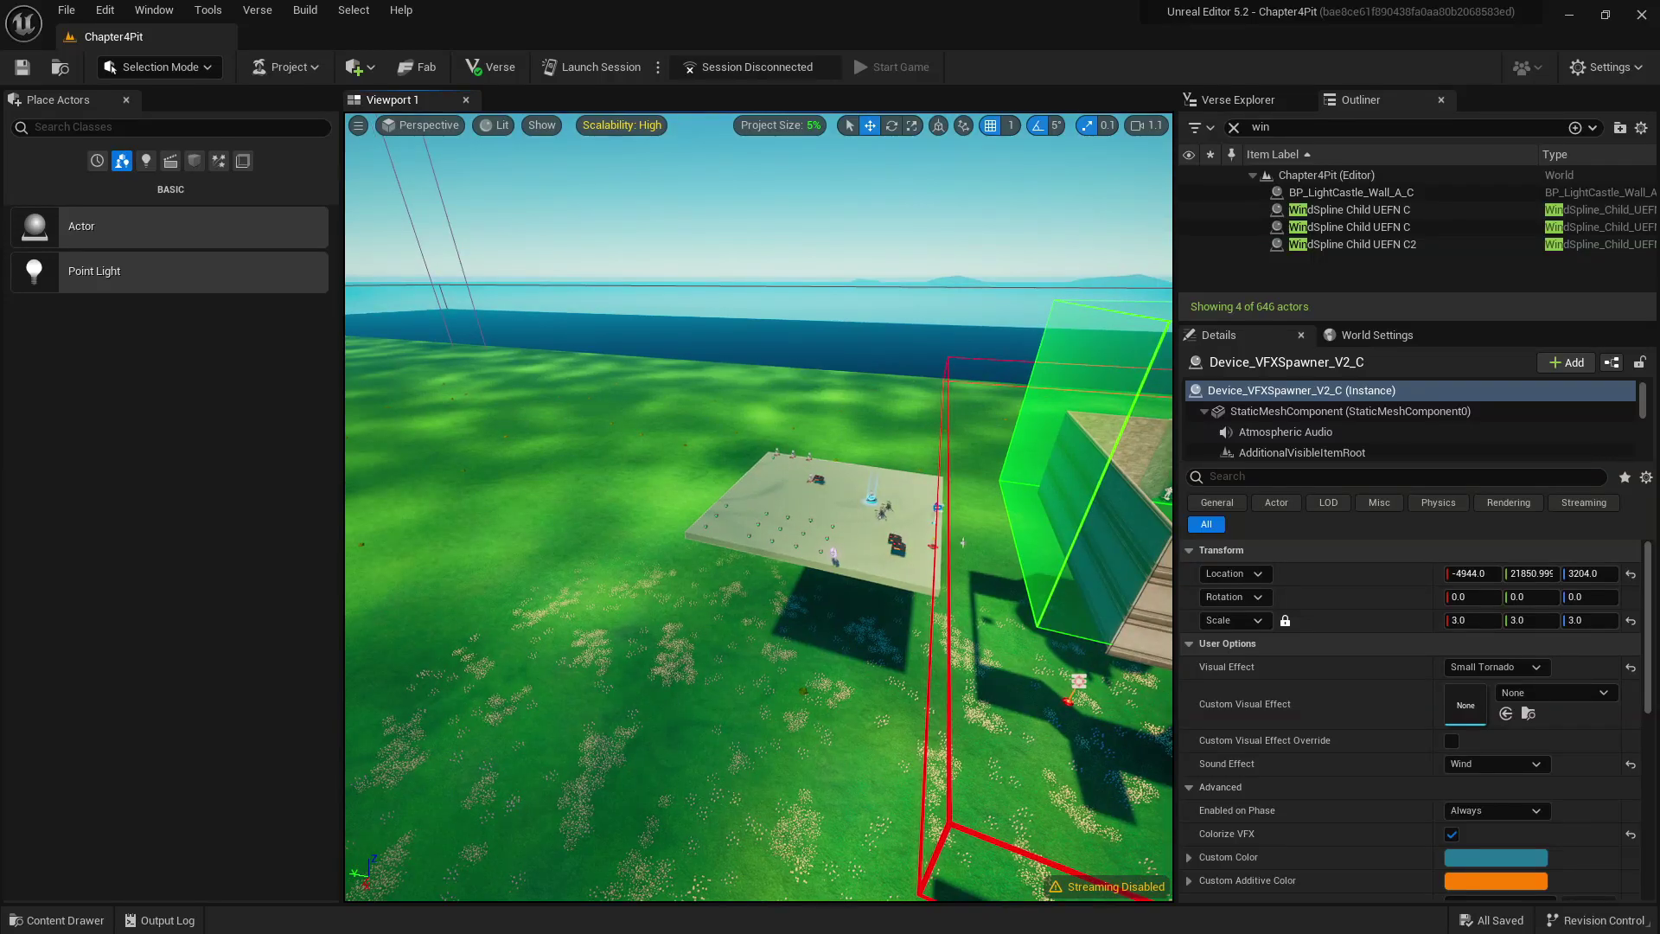
{"action": "key", "text": "Left"}
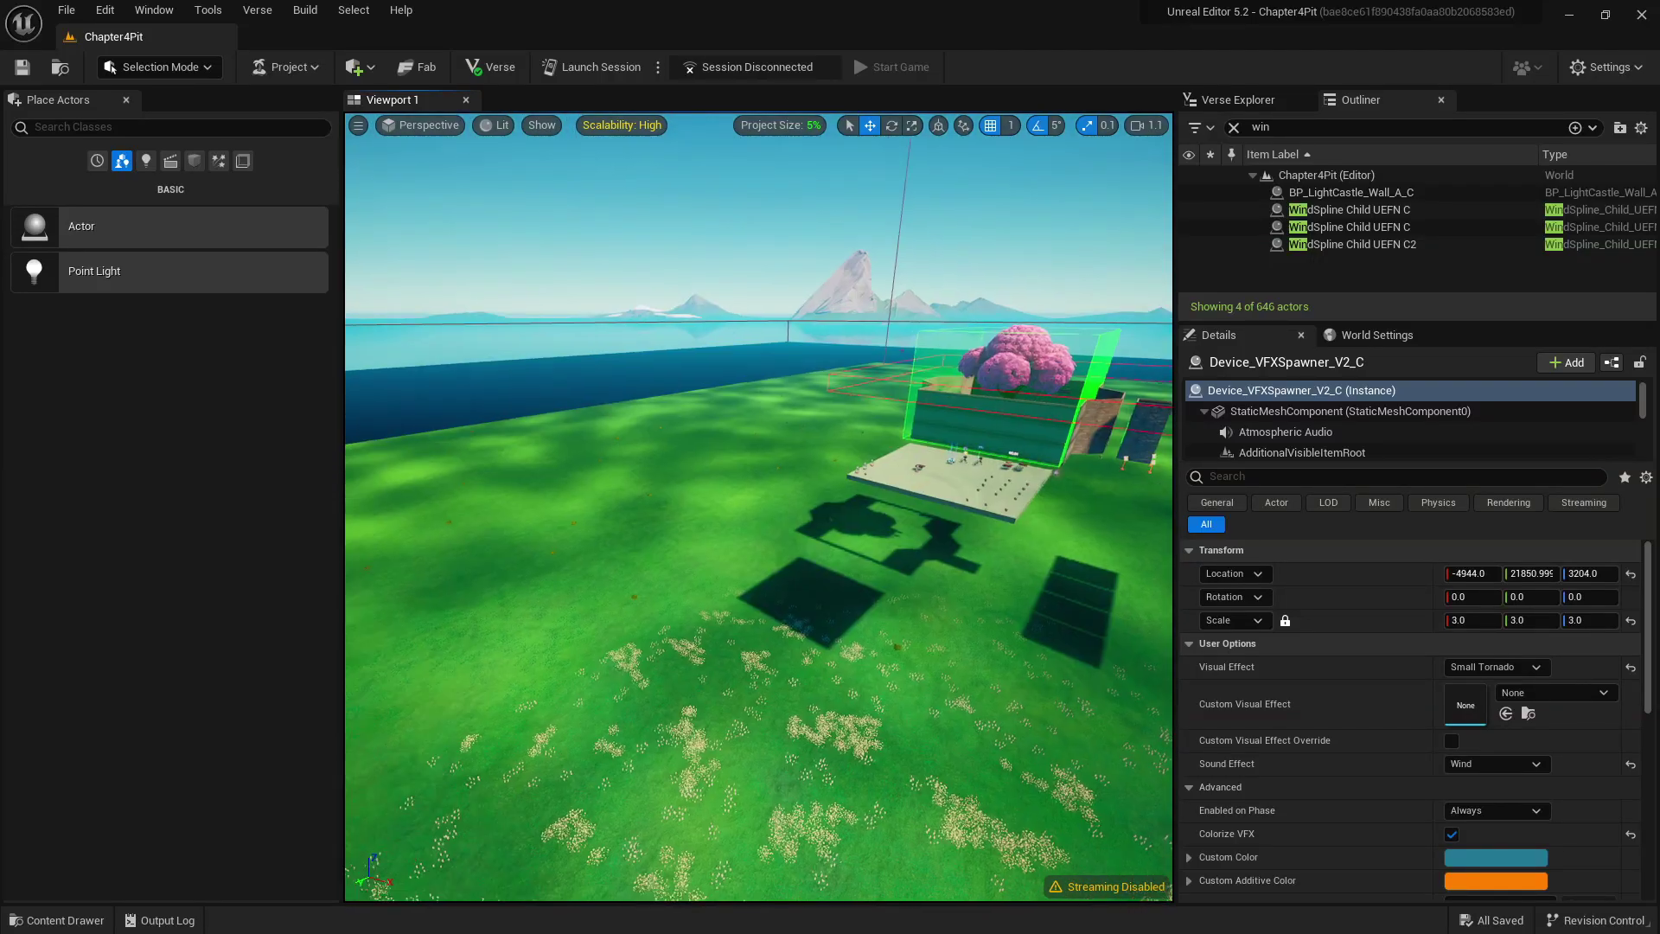
- Fly the viewport close to the character standing on the blue platform between the walls
{"action": "key", "text": "f"}
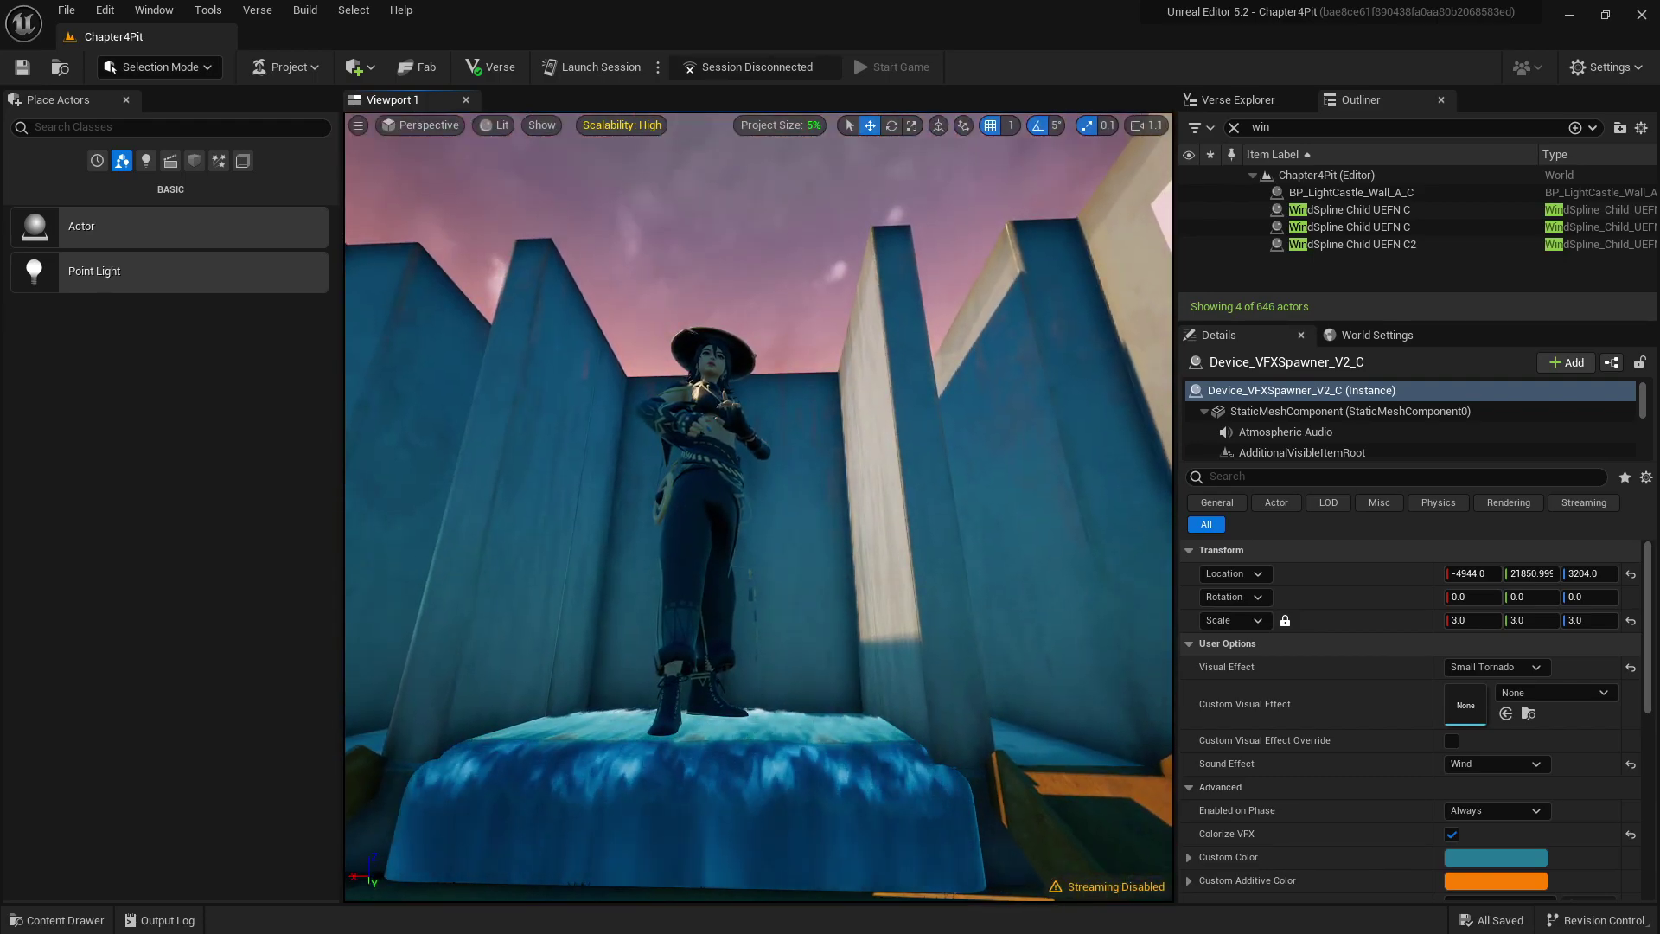
{"action": "key", "text": "Up"}
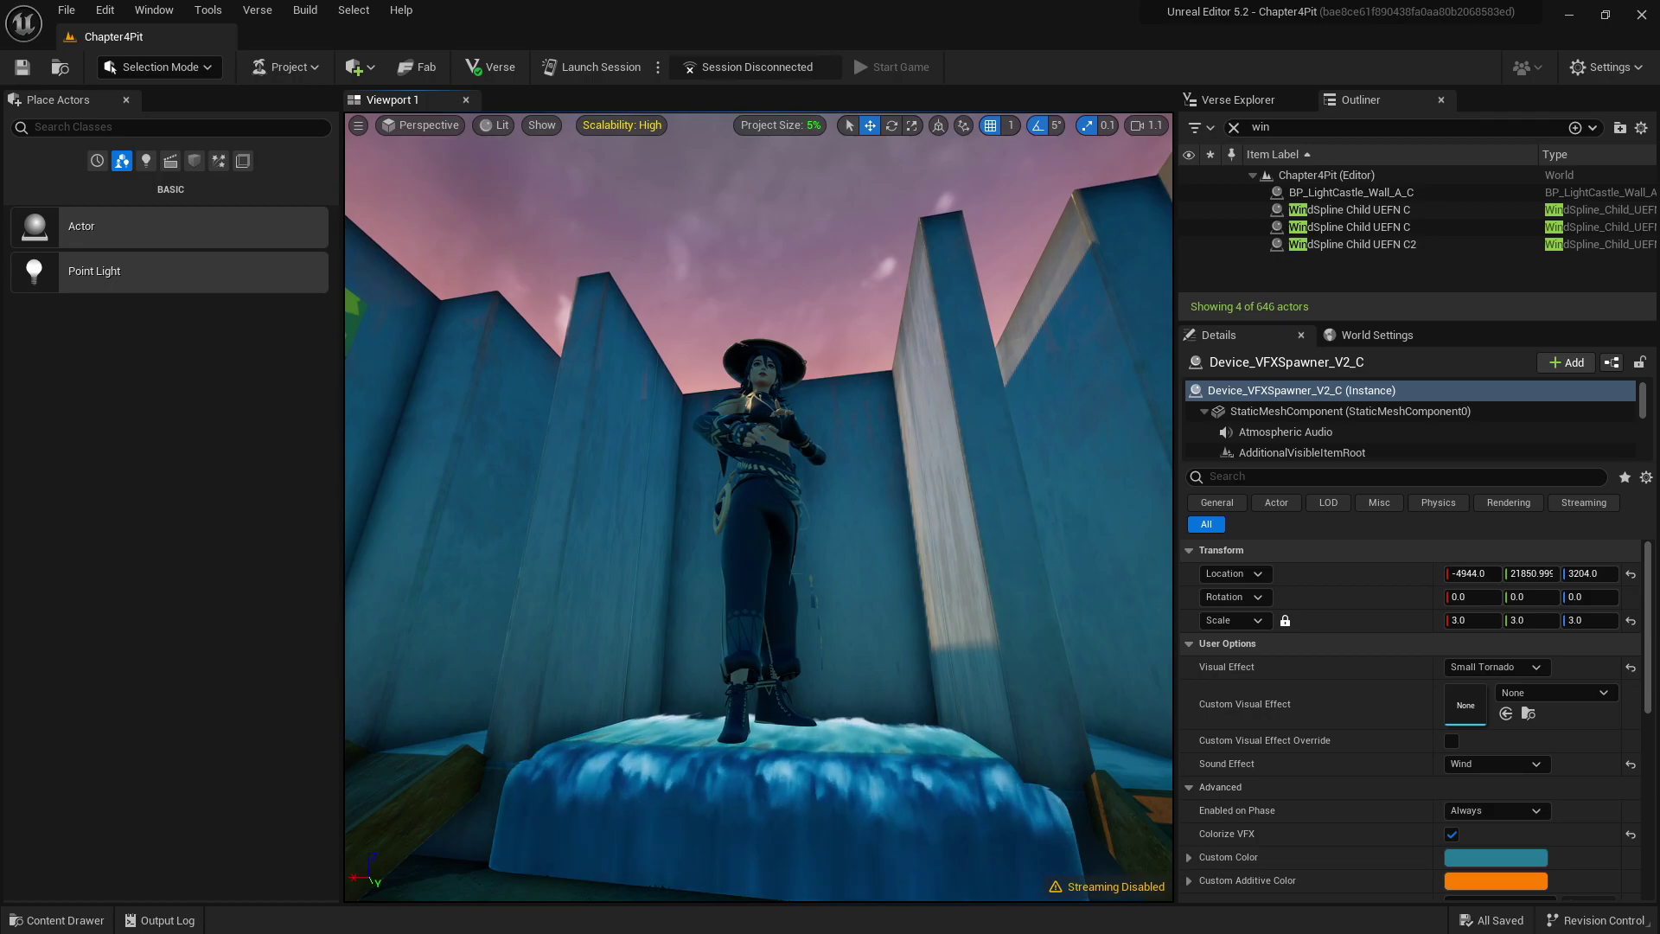
{"action": "key", "text": "Up"}
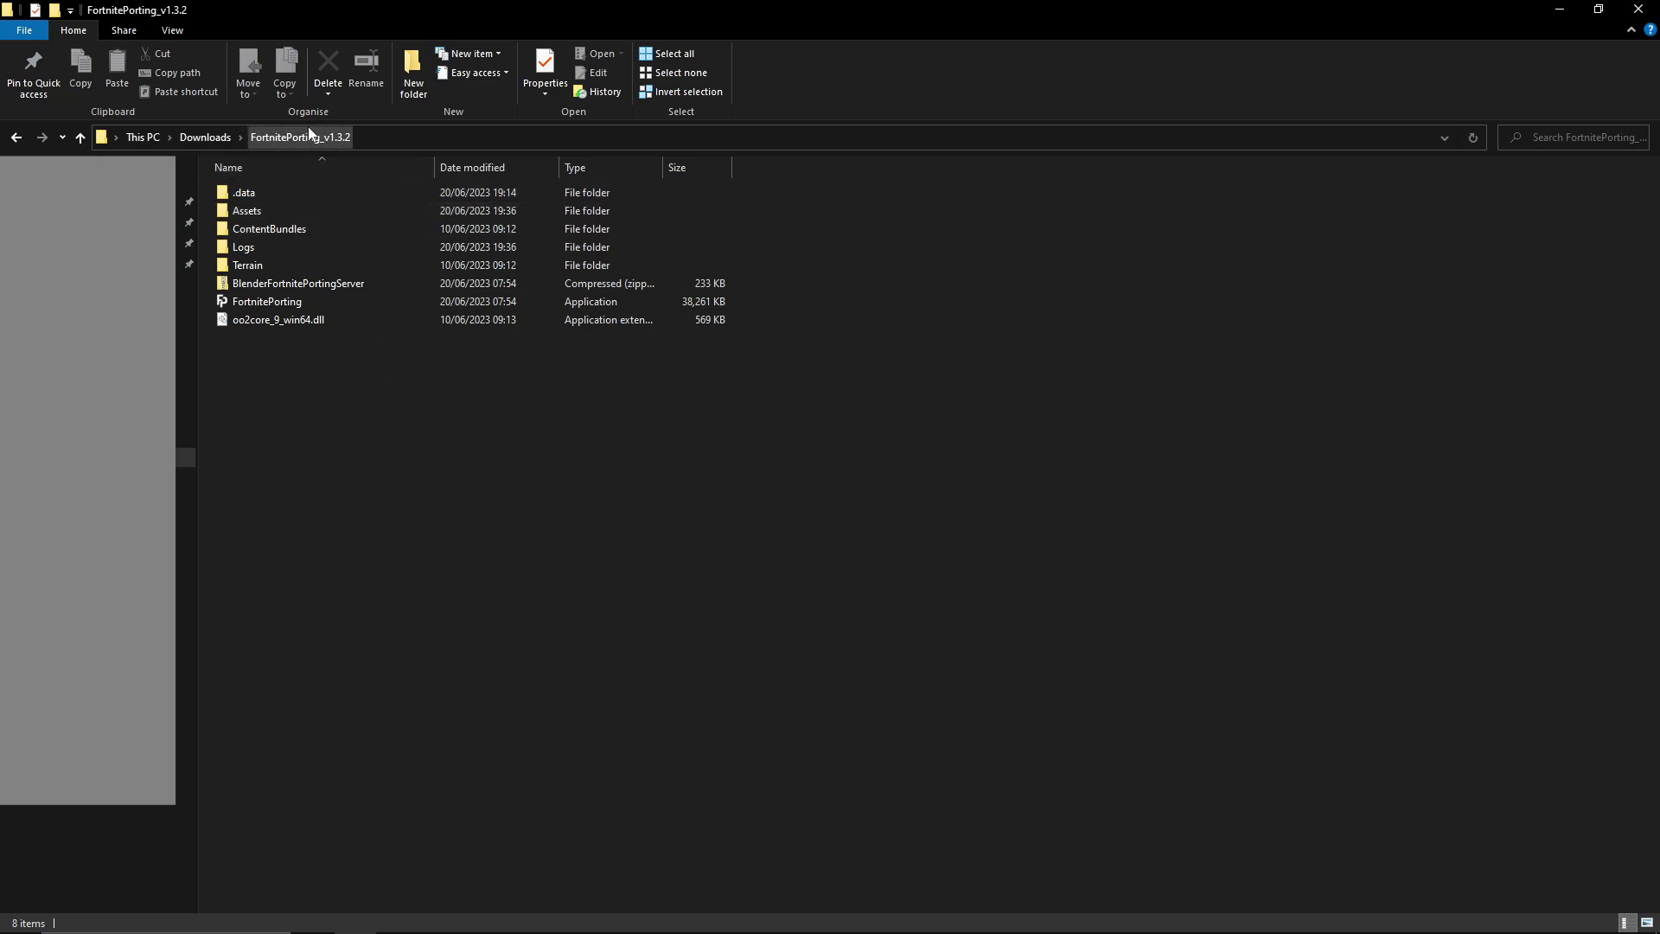
- Select the BlenderFortnitePortingServer zip in the FortnitePorting_v1.3.2 folder
{"action": "left_click_drag", "start_coordinate": [207, 284], "coordinate": [259, 303]}
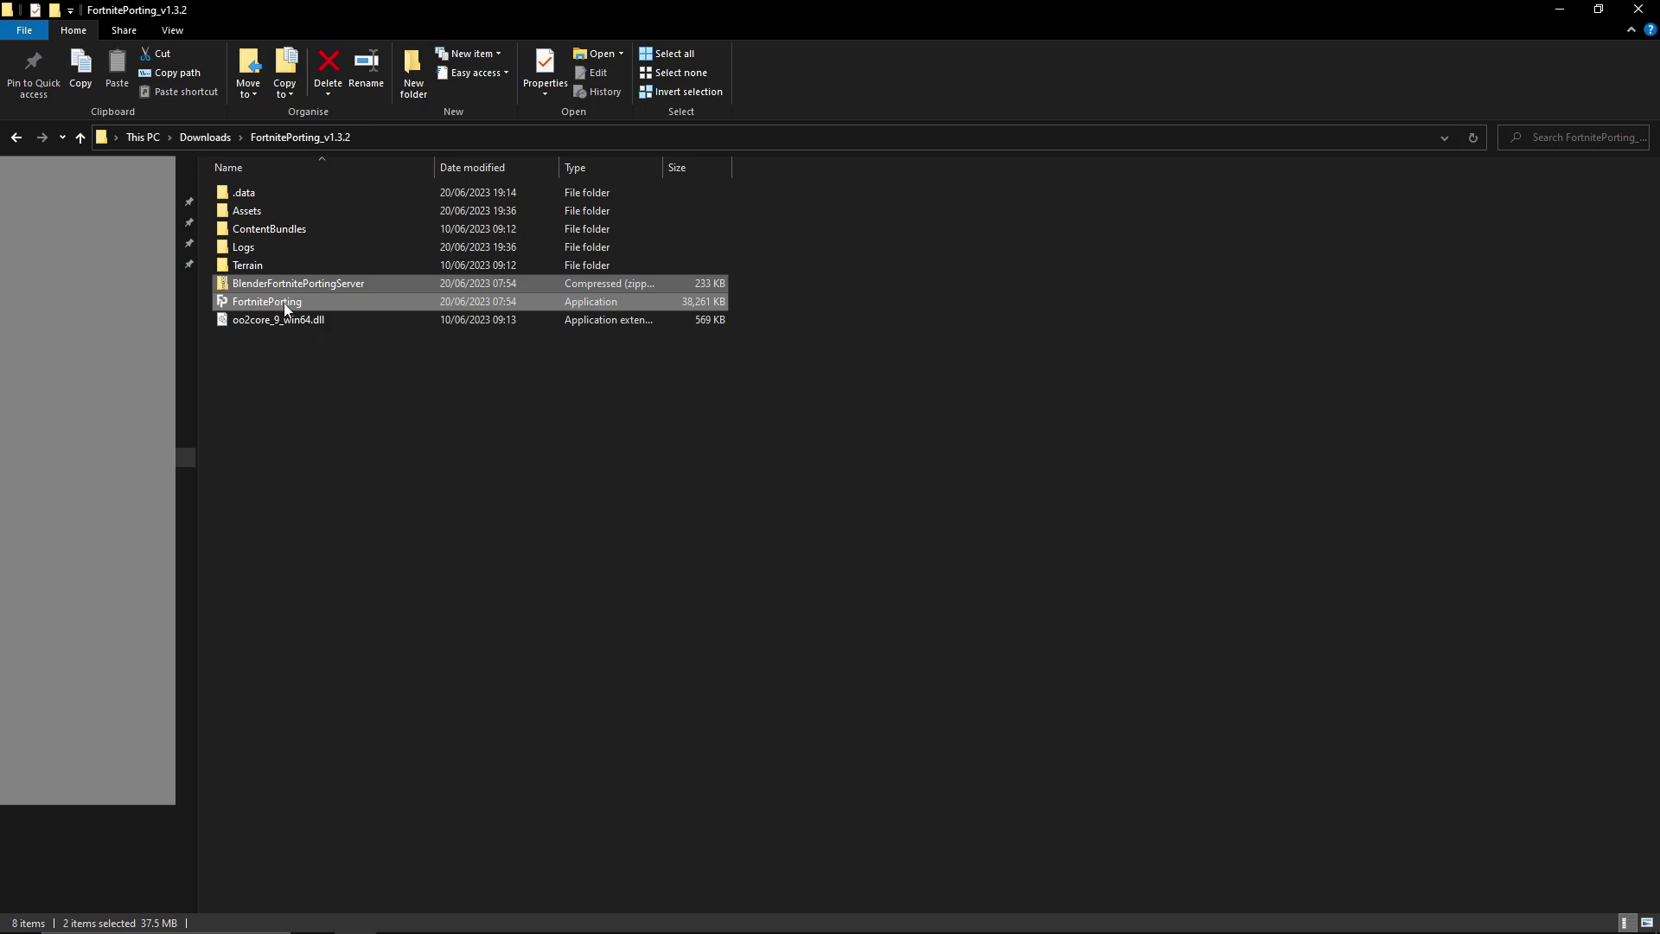
{"action": "left_click", "coordinate": [288, 285]}
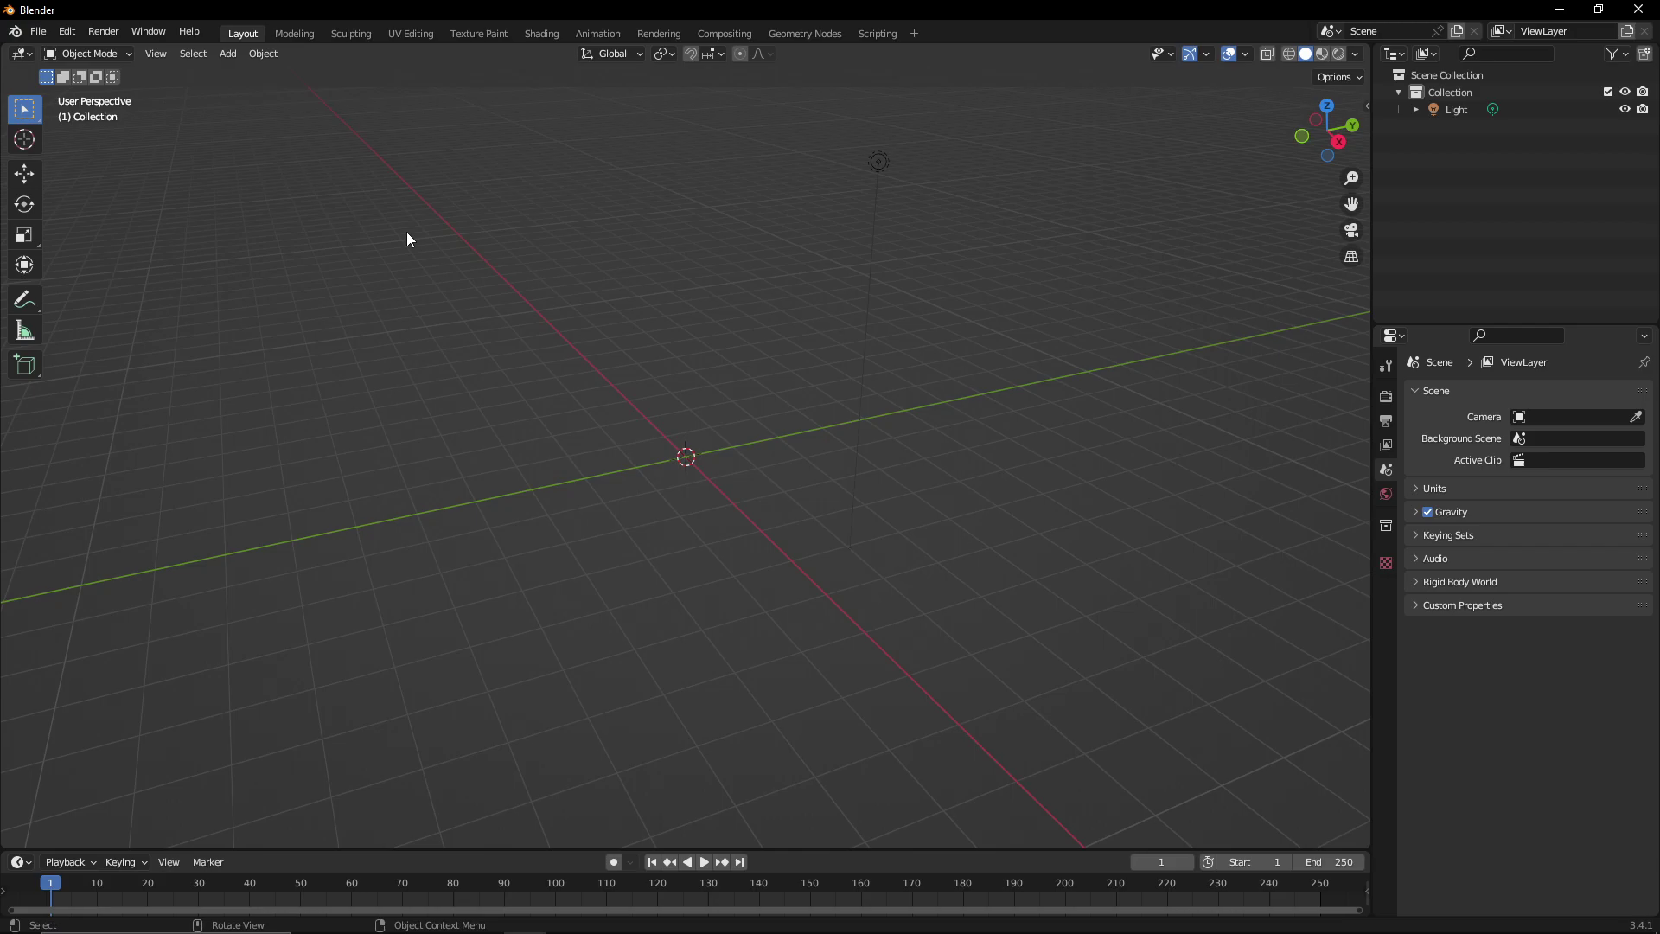
- Install BlenderFortnitePortingServer.zip as an add-on from Blender Preferences
{"action": "left_click", "coordinate": [67, 35]}
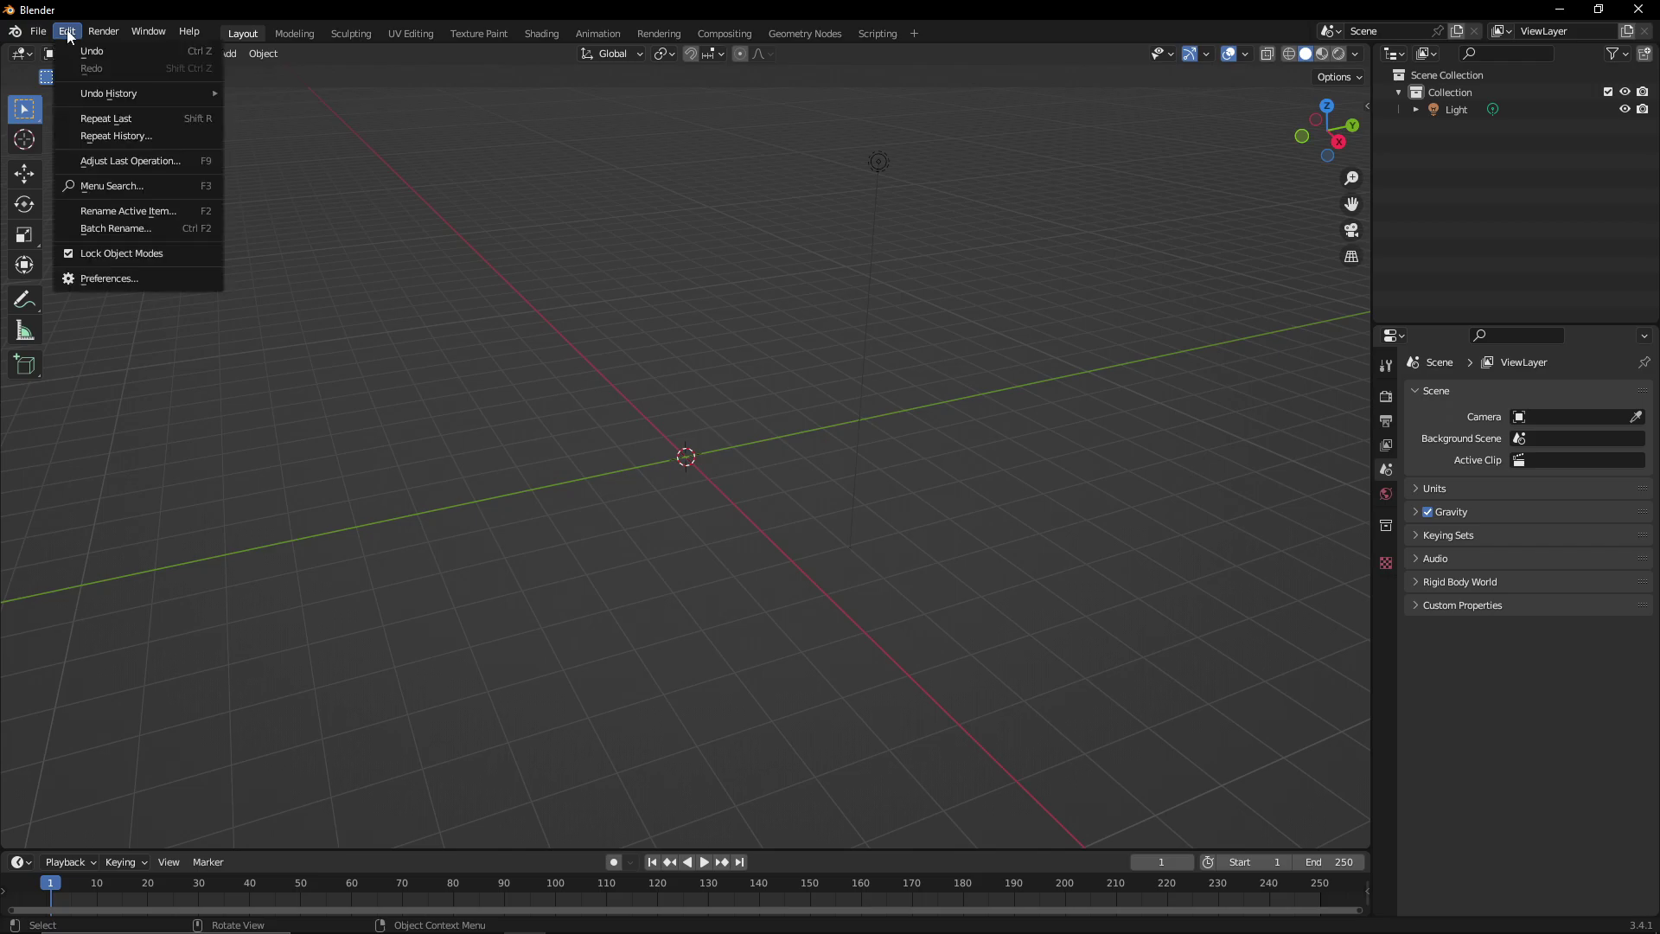
{"action": "left_click", "coordinate": [156, 278]}
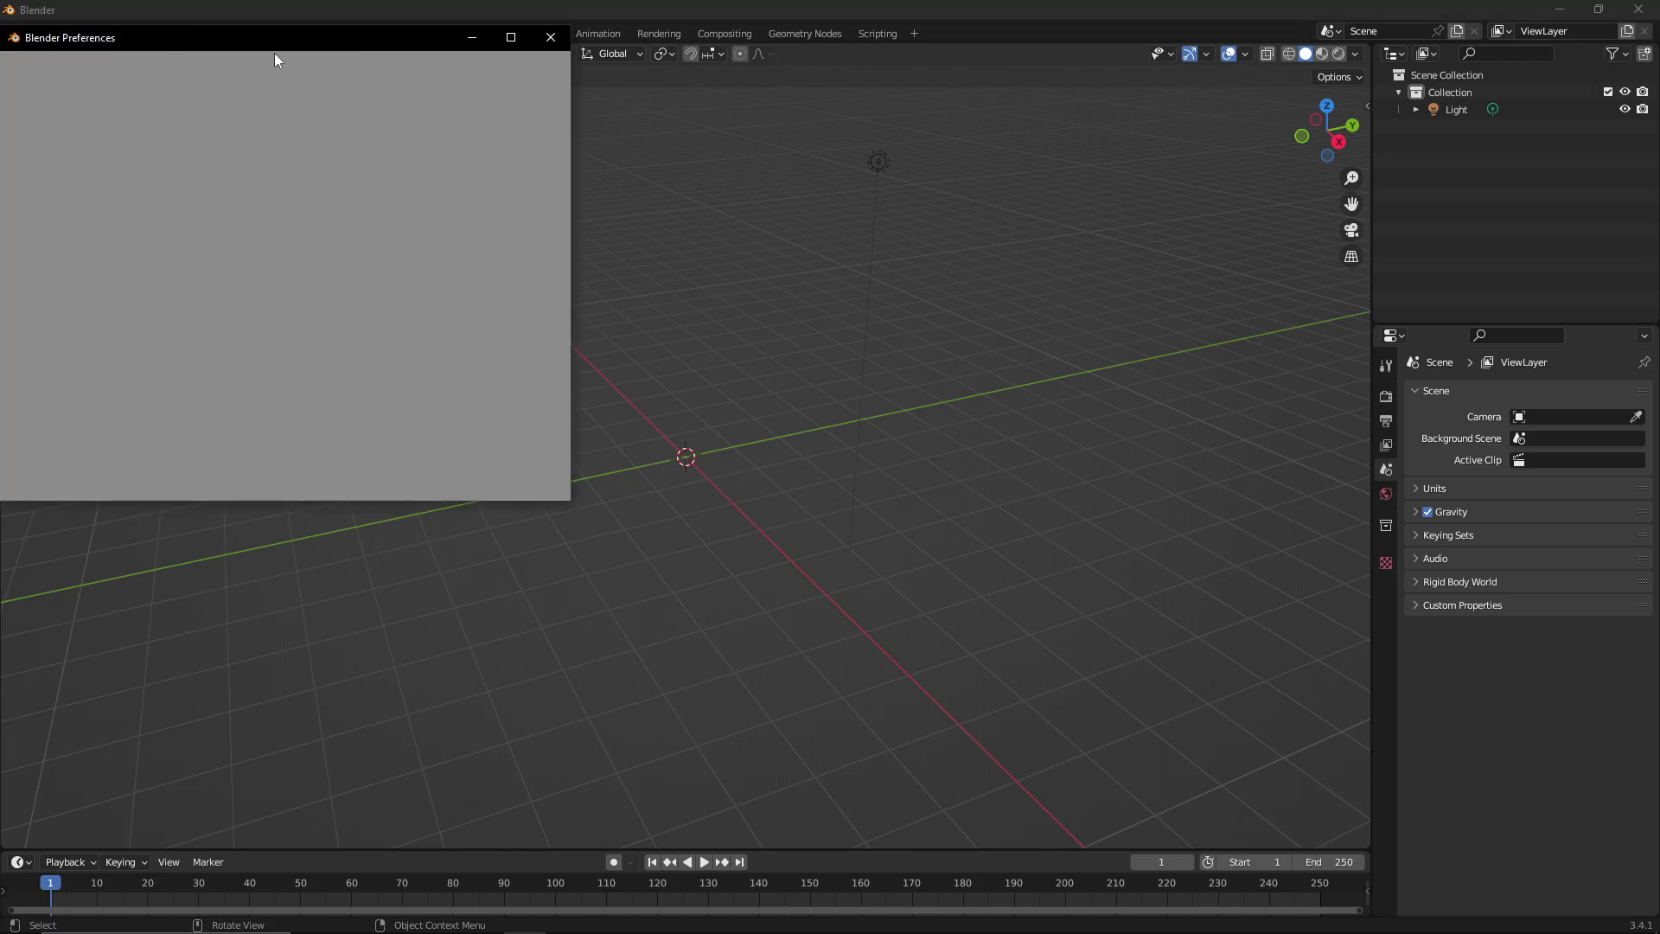
{"action": "left_click_drag", "start_coordinate": [262, 43], "coordinate": [634, 79]}
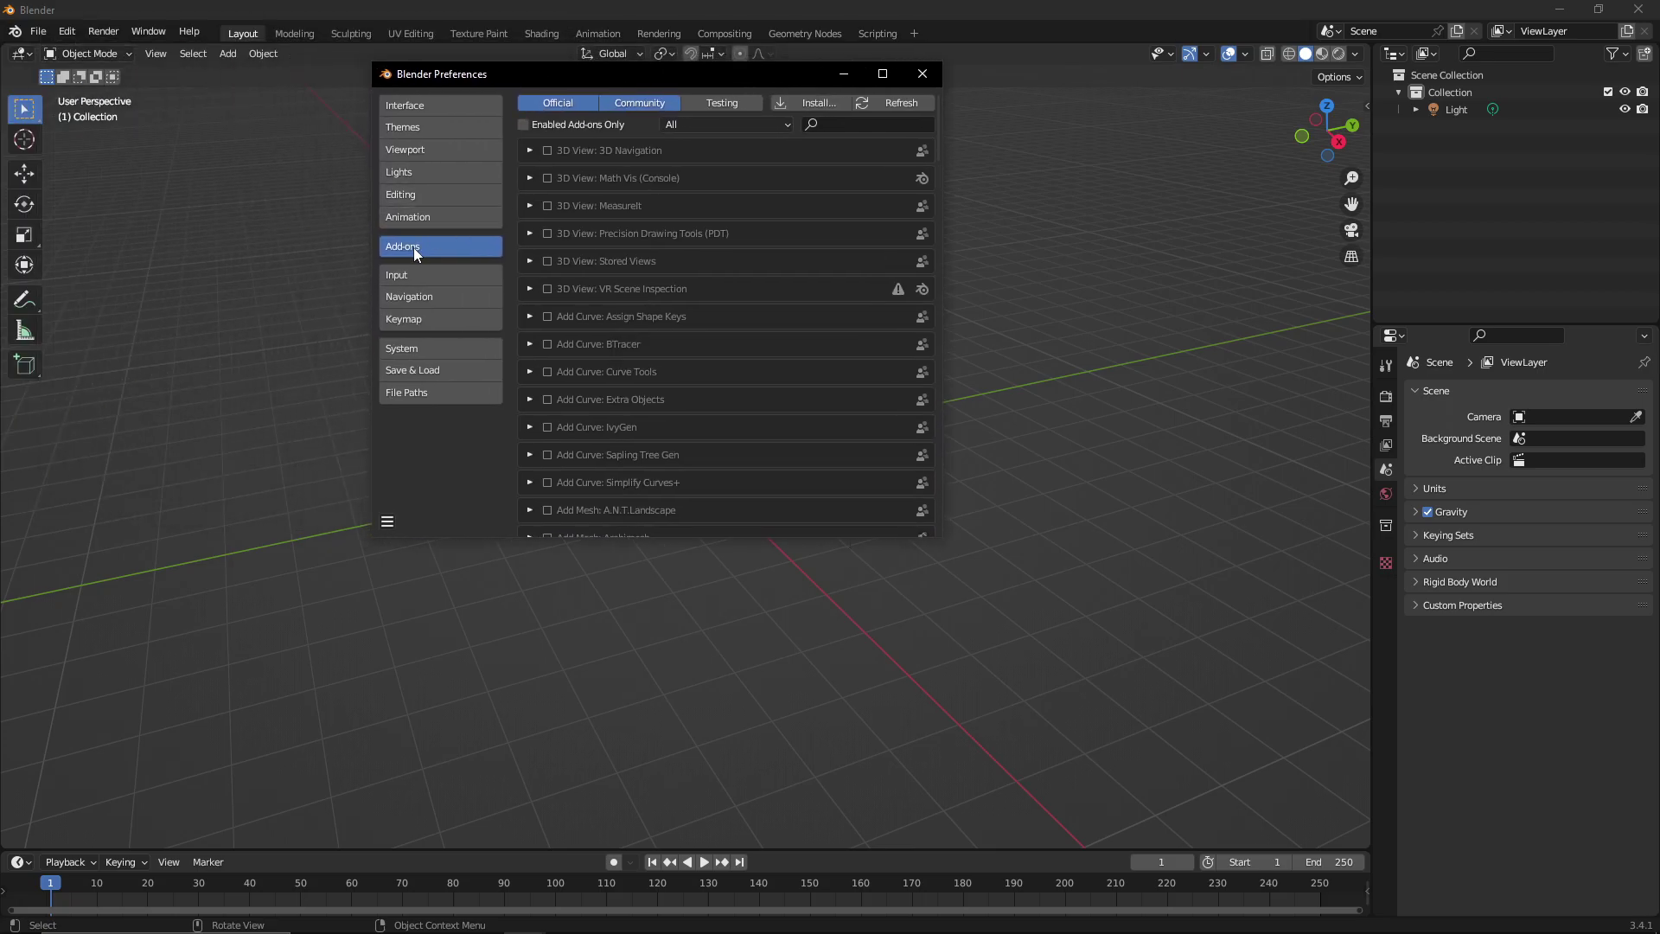
{"action": "left_click", "coordinate": [813, 102]}
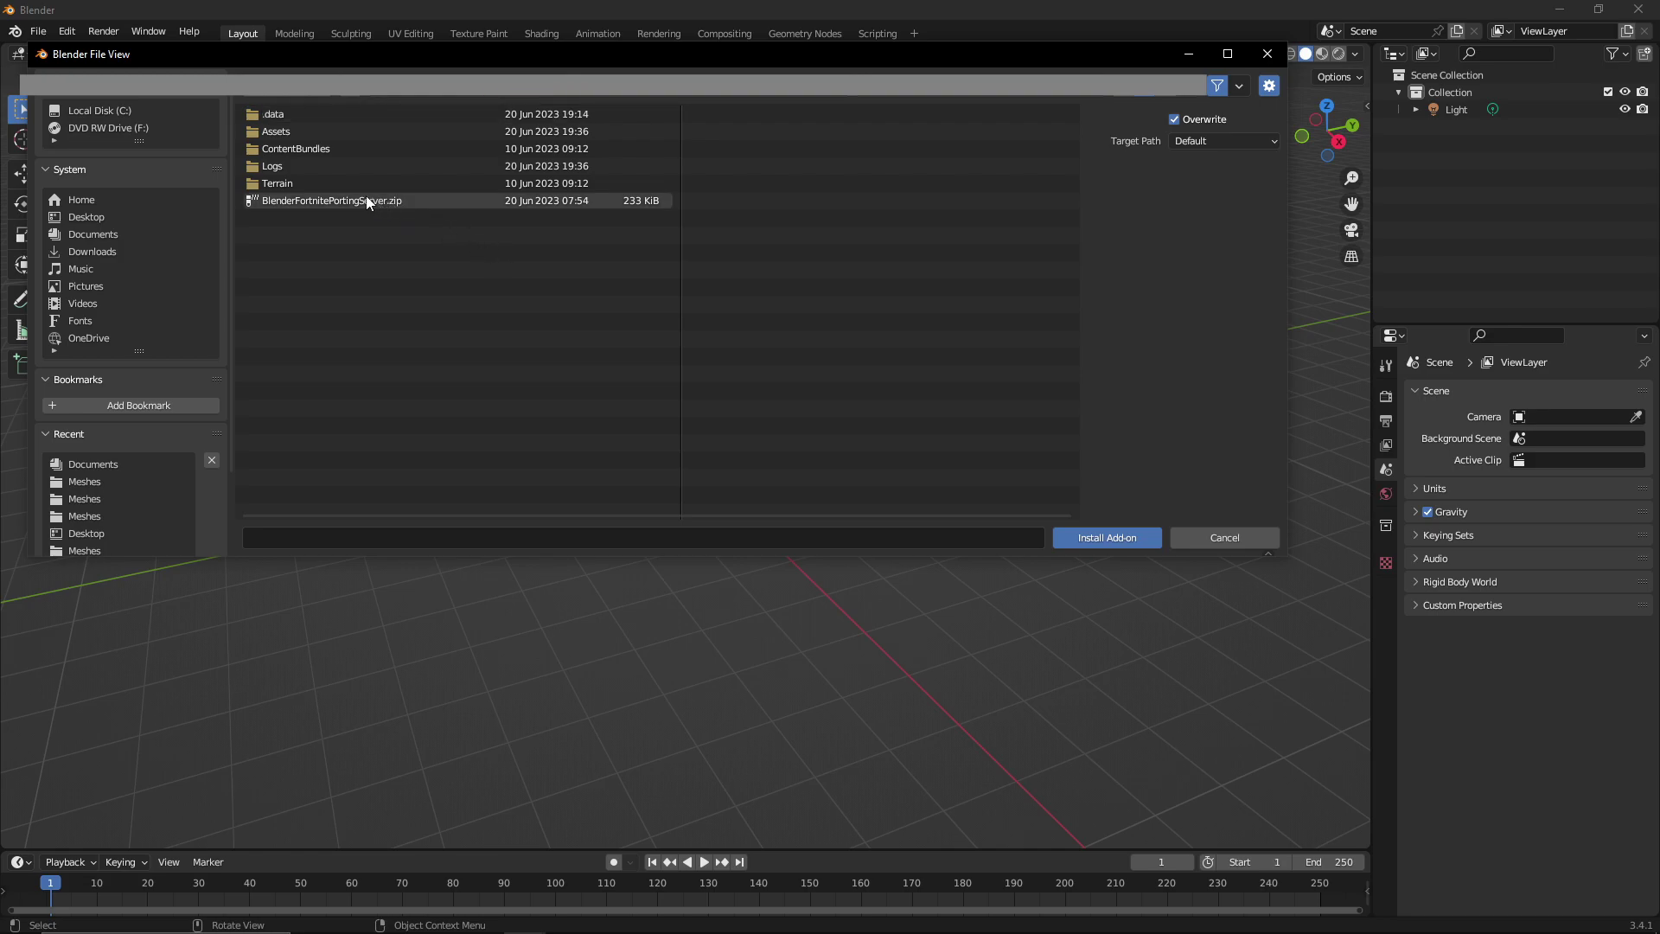
{"action": "left_click", "coordinate": [325, 203]}
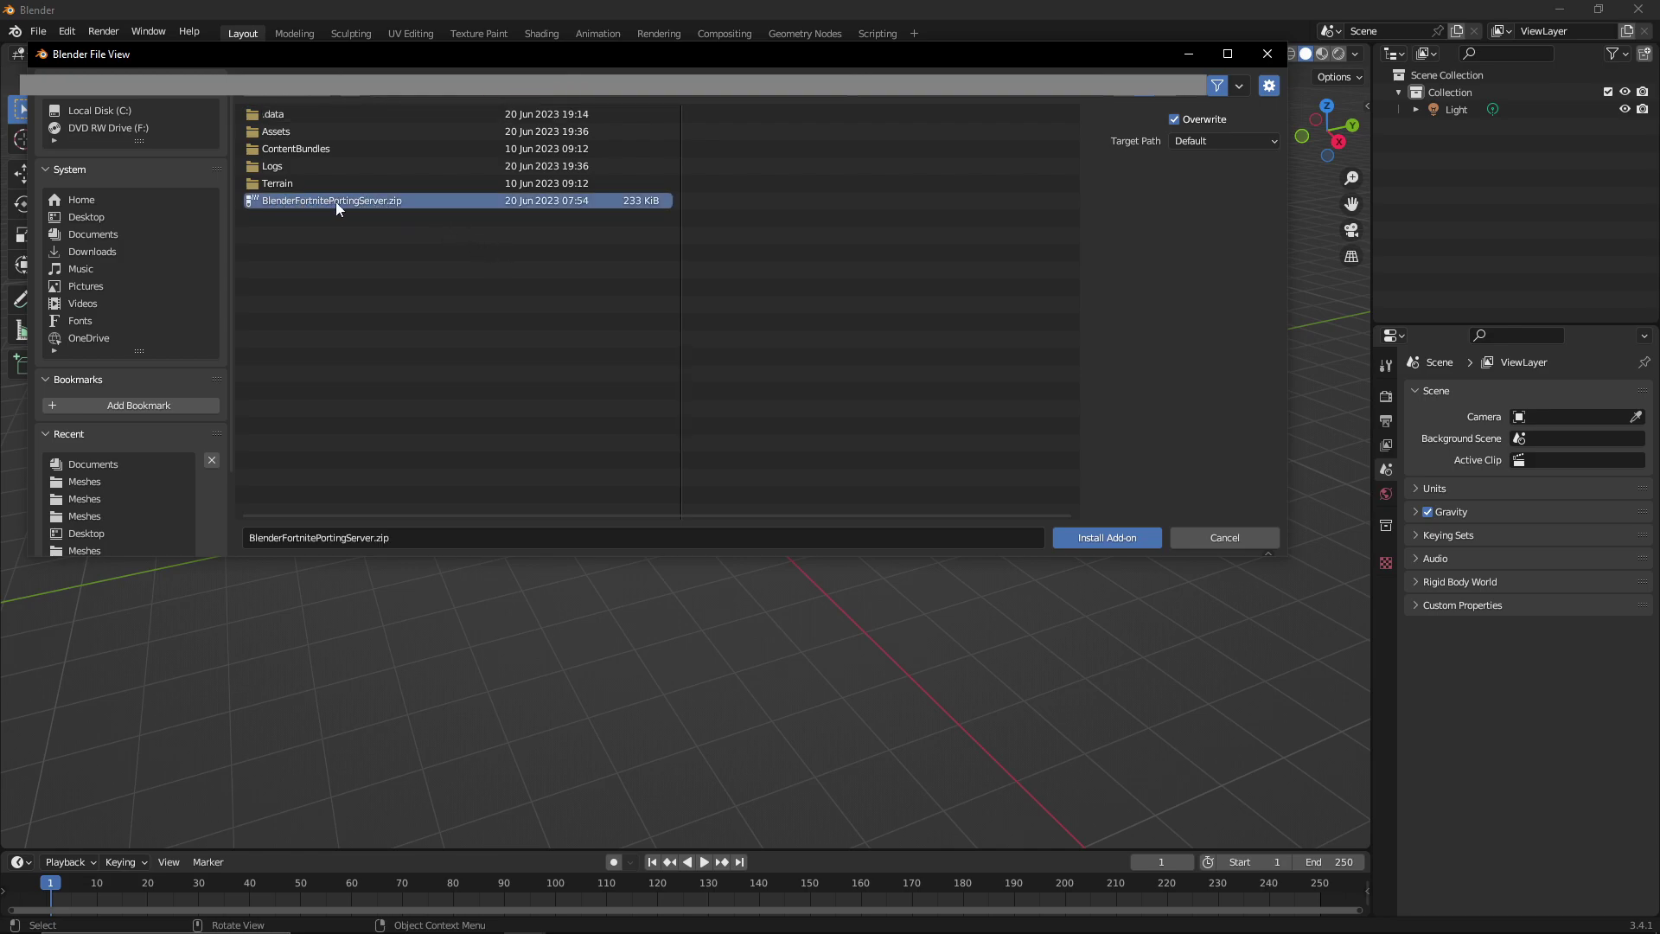
{"action": "left_click", "coordinate": [1100, 543]}
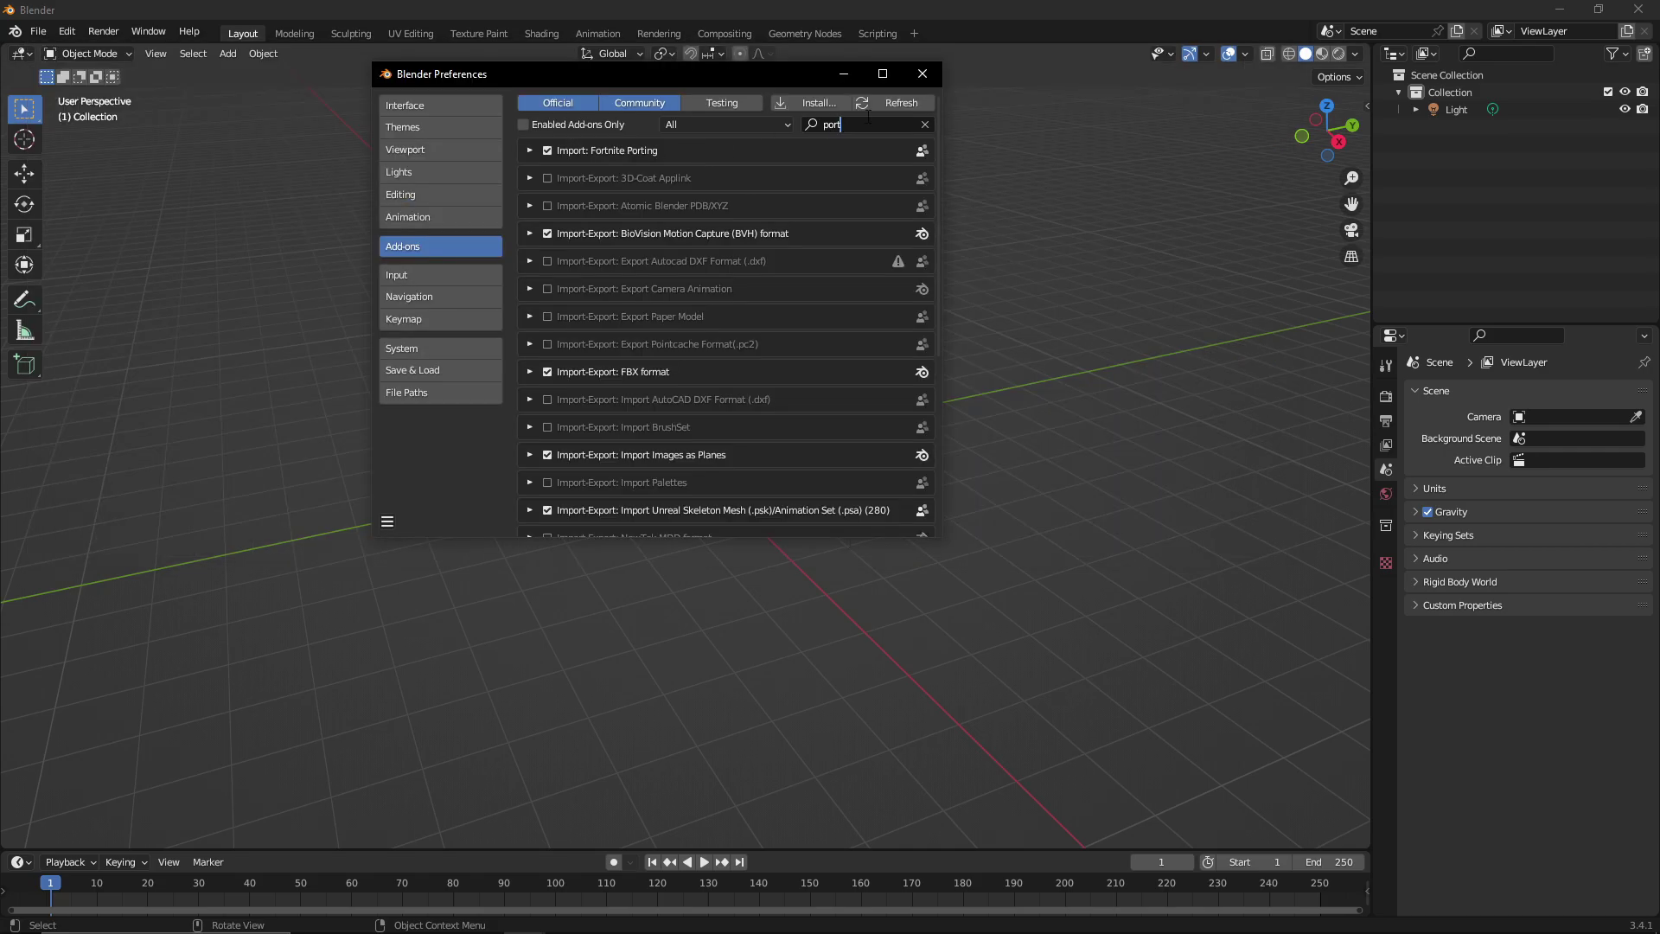
- Confirm Import: Fortnite Porting is enabled and close Preferences
{"action": "left_click_drag", "start_coordinate": [868, 121], "coordinate": [800, 122]}
{"action": "left_click", "coordinate": [611, 153]}
{"action": "key", "text": "alt+F4"}
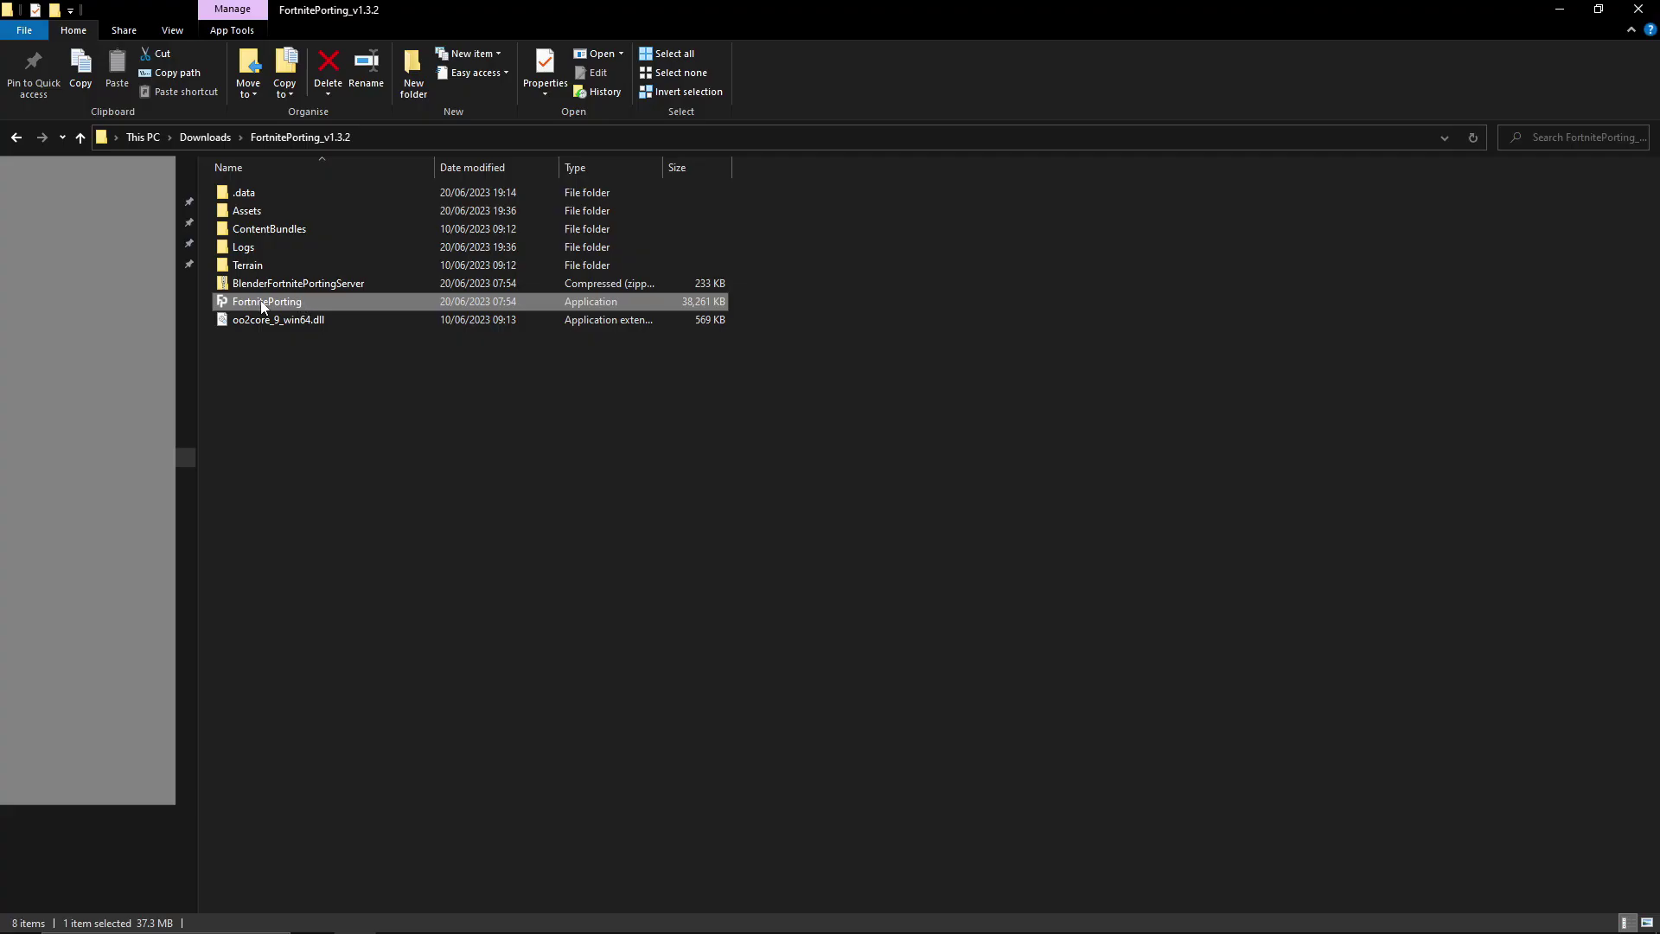
- Launch FortnitePorting.exe from the FortnitePorting_v1.3.2 folder
{"action": "double_click", "coordinate": [327, 299]}
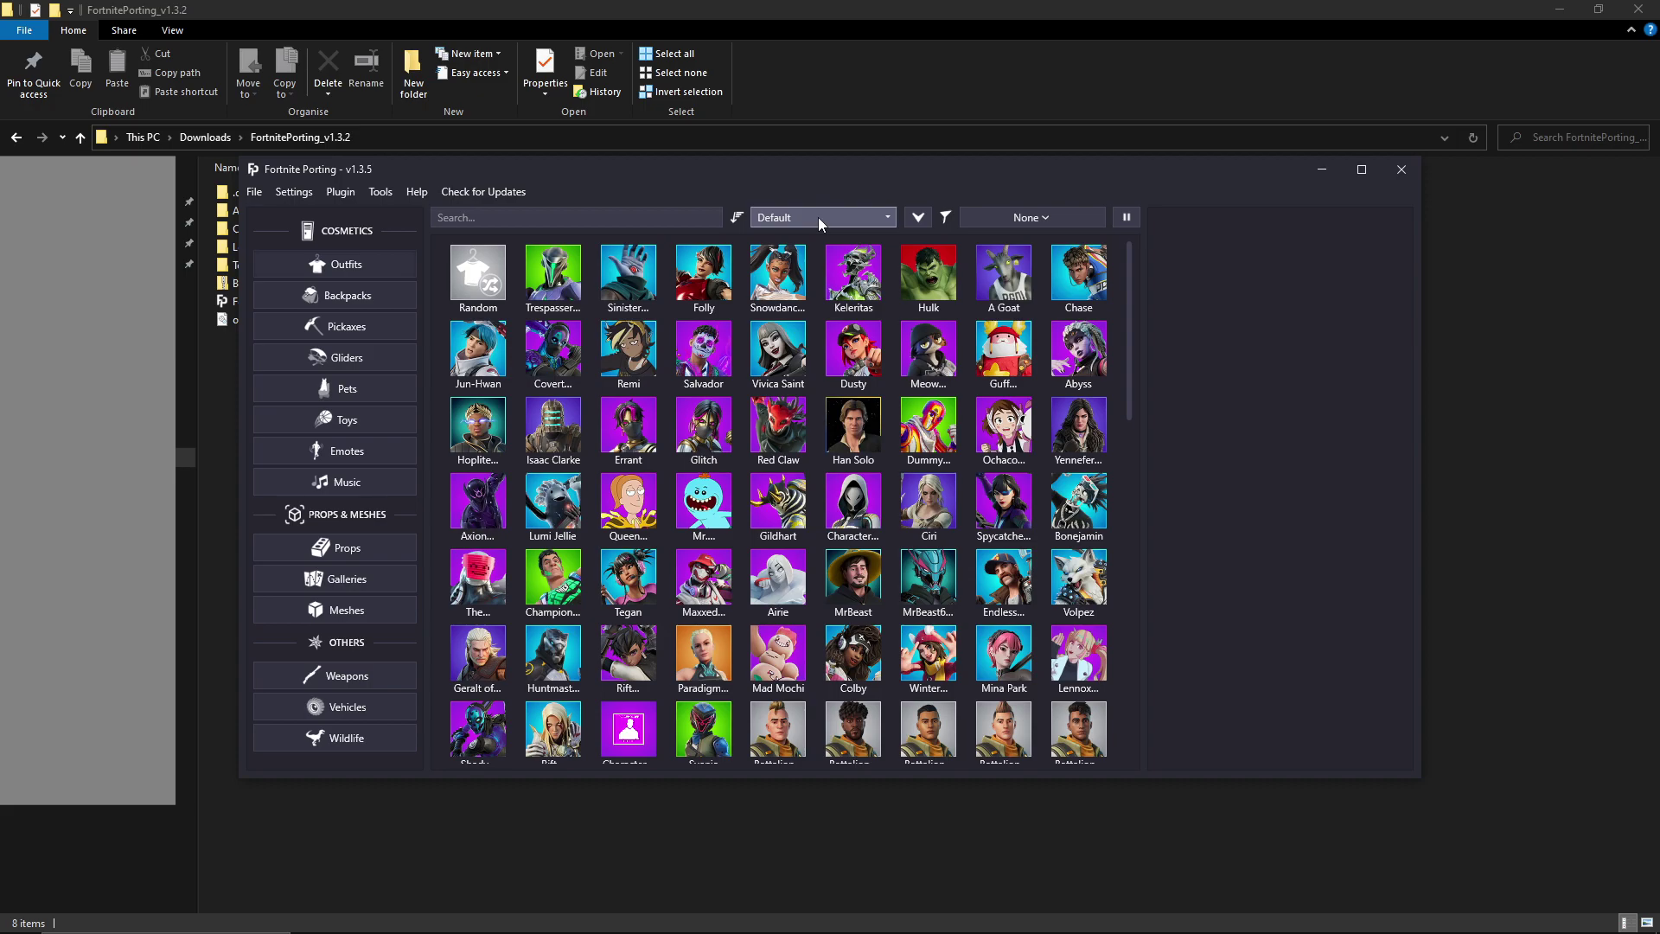
- Step through Backpacks, Pickaxes, Gliders, Pets, Toys, Emotes and Music to reach Props
{"action": "left_click_drag", "start_coordinate": [608, 159], "coordinate": [629, 113]}
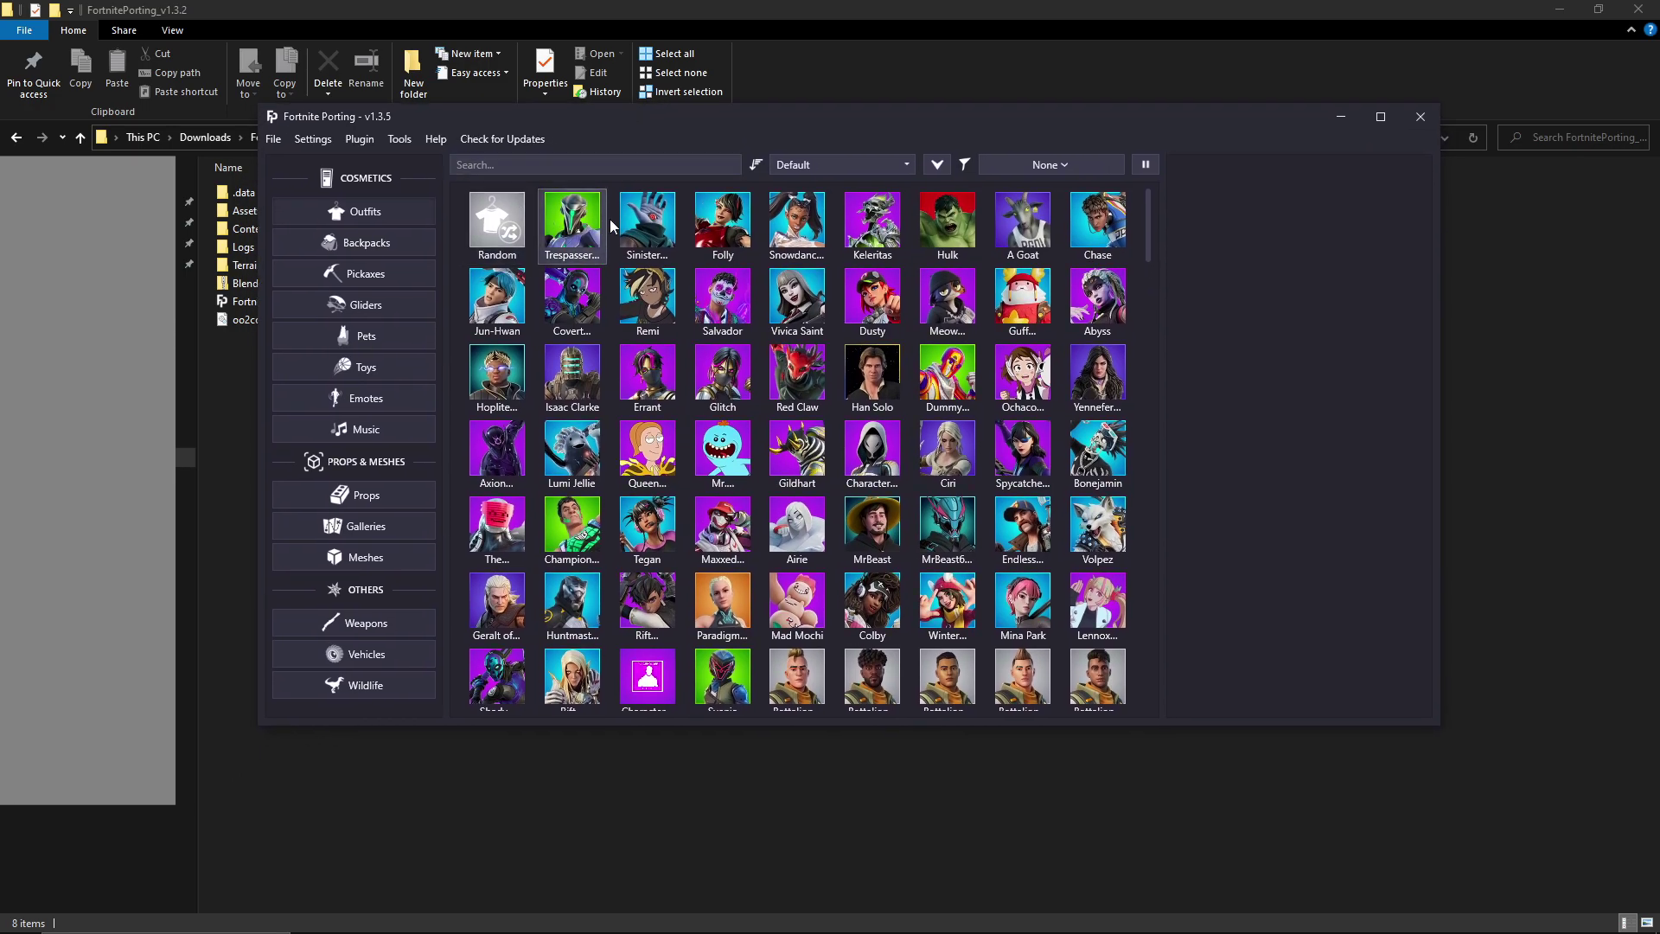
{"action": "left_click_drag", "start_coordinate": [1147, 218], "coordinate": [422, 233]}
{"action": "left_click", "coordinate": [361, 241]}
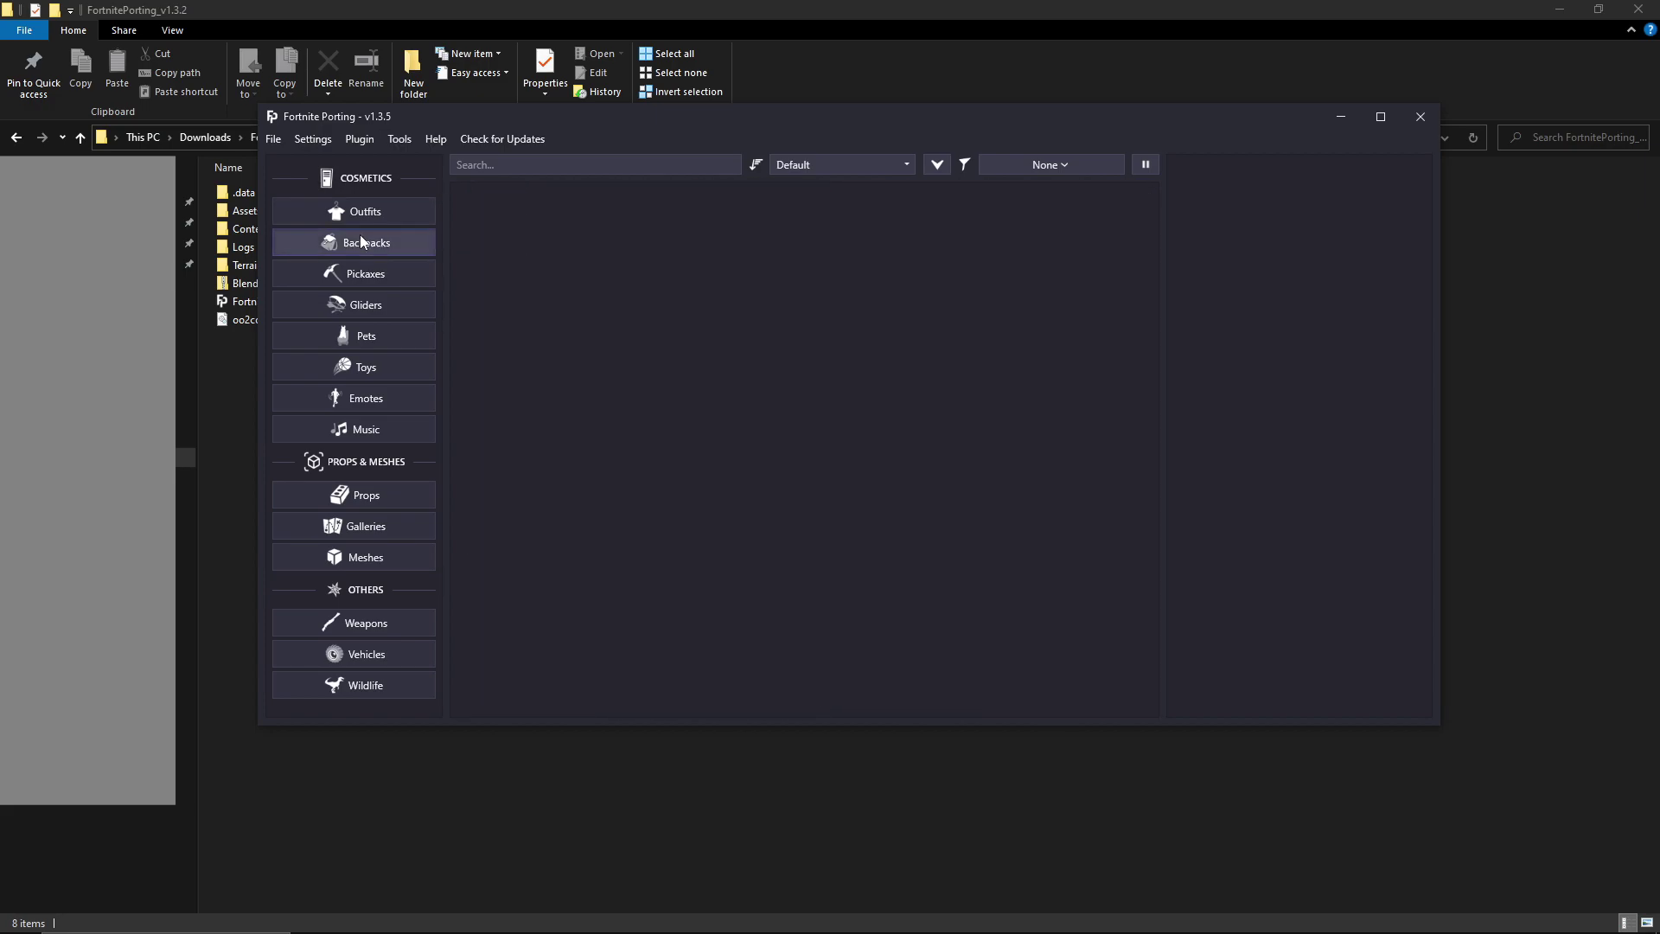
{"action": "left_click", "coordinate": [394, 280]}
{"action": "left_click", "coordinate": [389, 314]}
{"action": "left_click", "coordinate": [381, 335]}
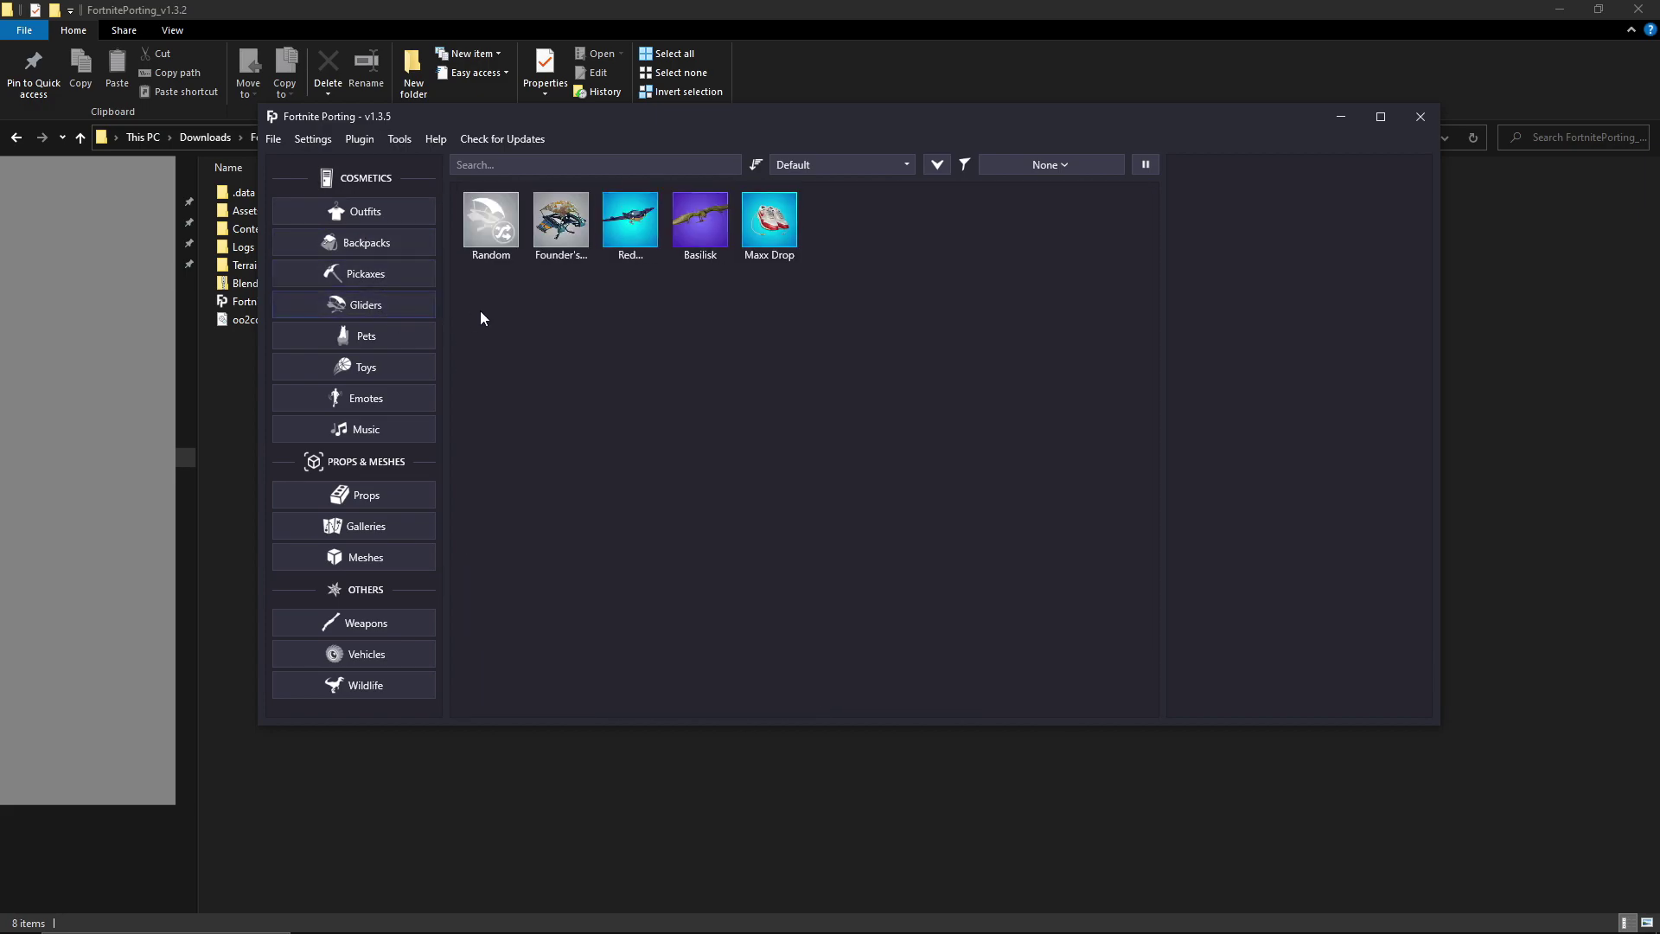
{"action": "left_click", "coordinate": [379, 367]}
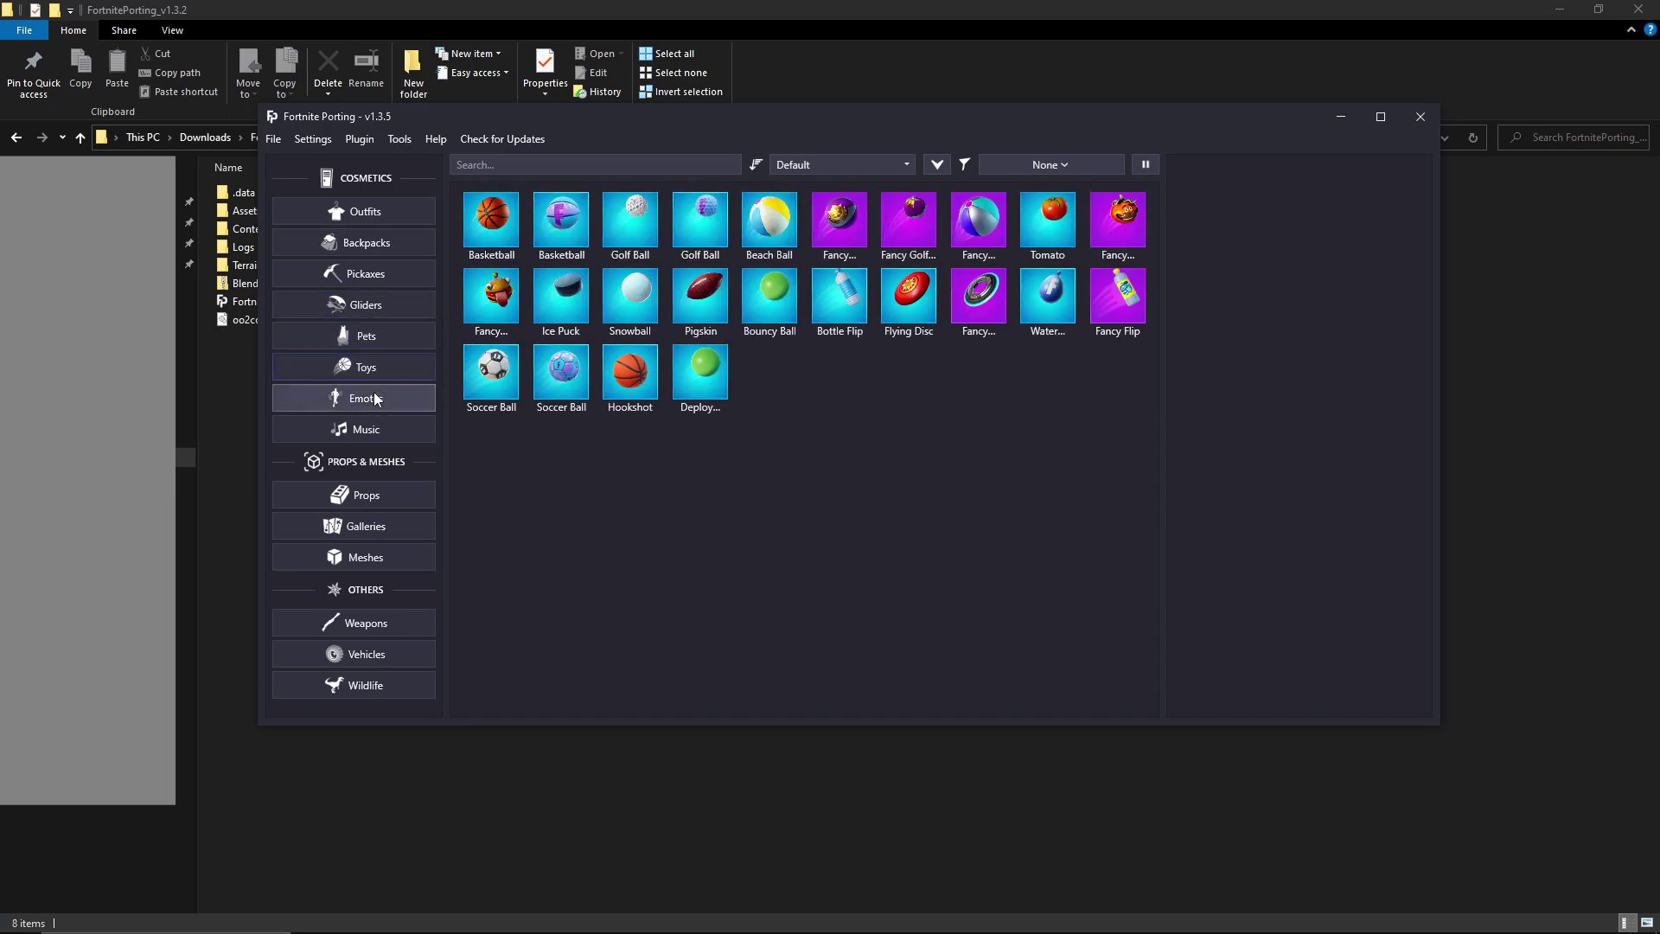
{"action": "left_click", "coordinate": [373, 392]}
{"action": "left_click", "coordinate": [389, 427]}
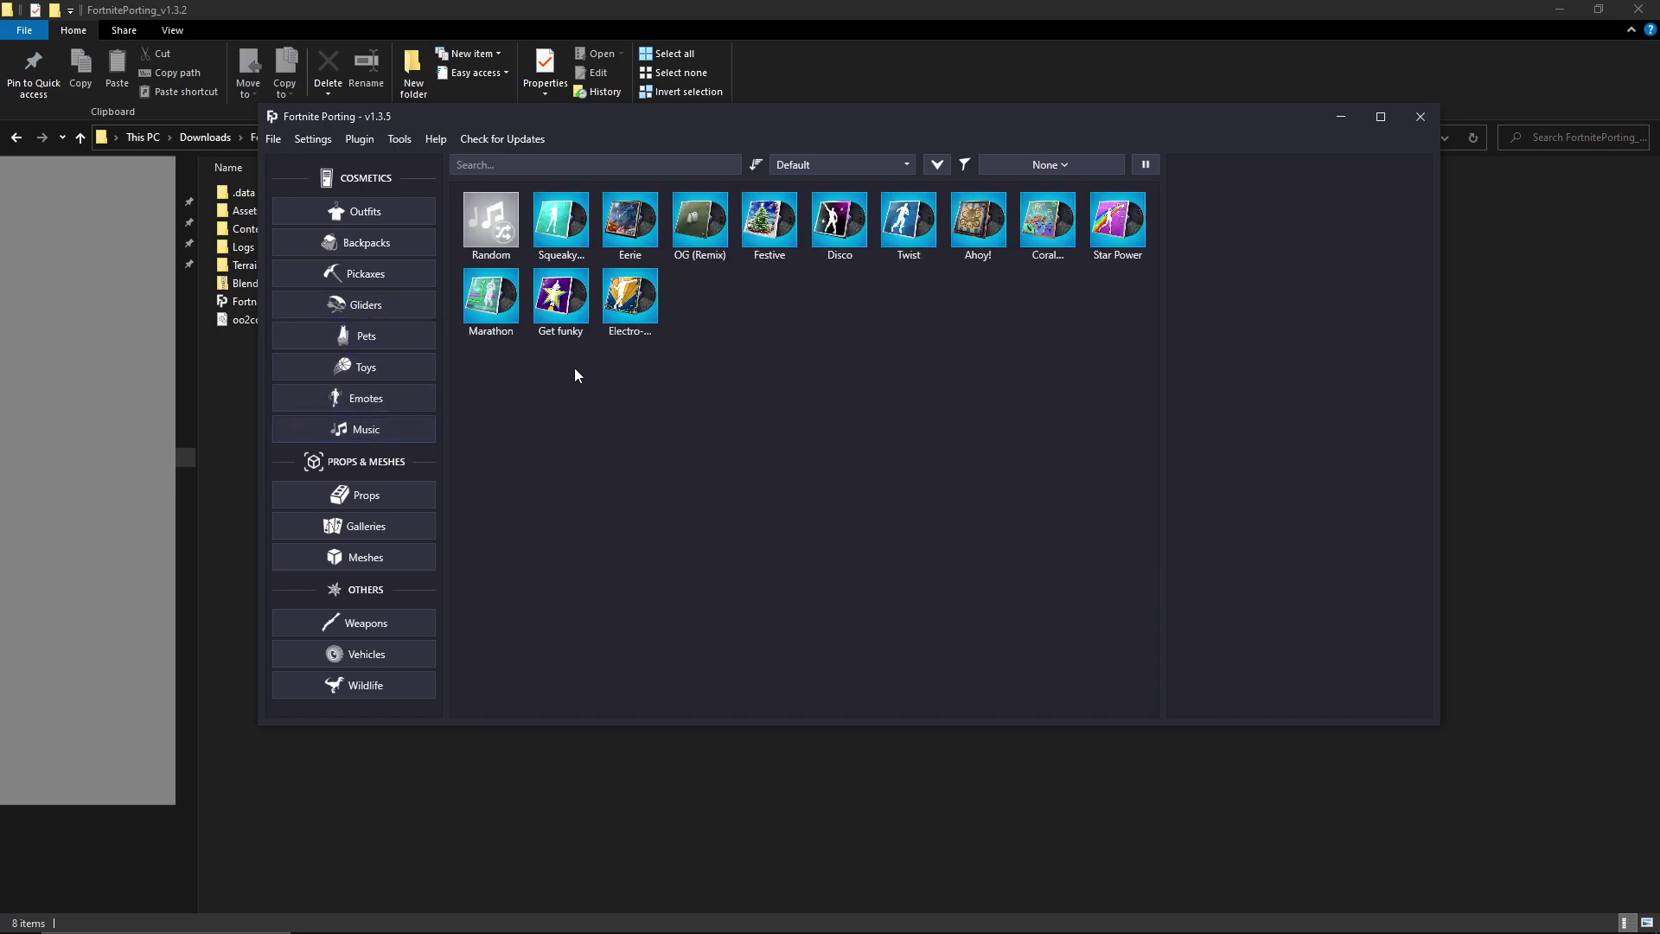
{"action": "left_click", "coordinate": [384, 491]}
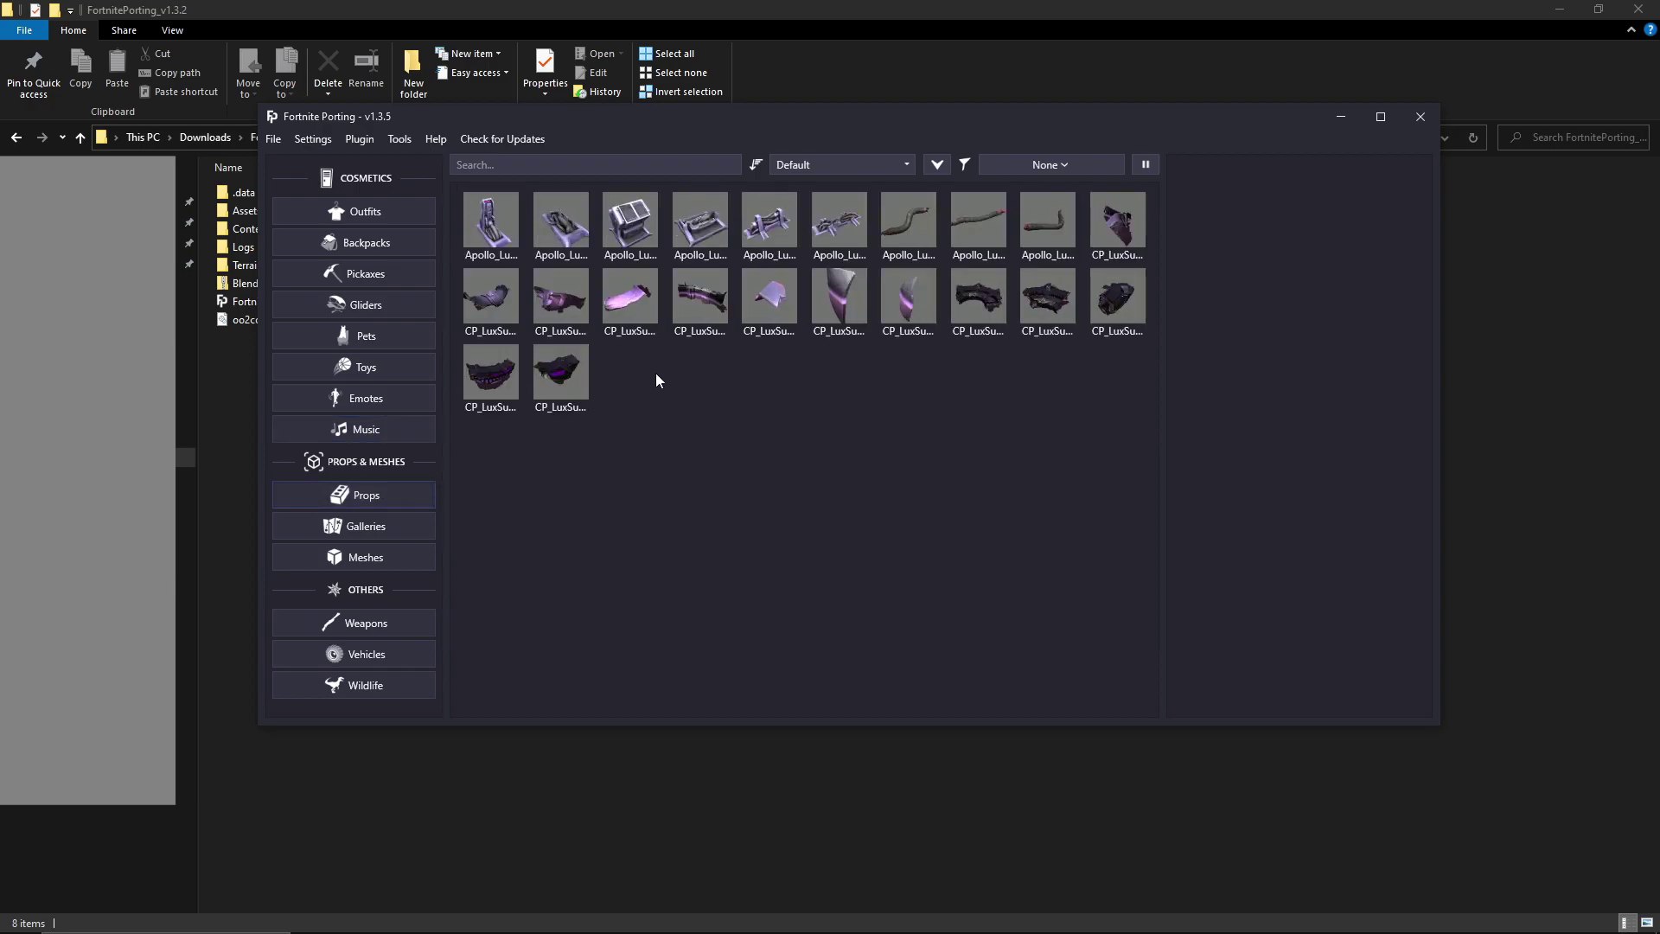
- Select the Tree_Broken_Medium_01 prop and scroll through the Galleries list
{"action": "scroll", "coordinate": [1090, 297], "scroll_direction": "down", "scroll_amount": 3}
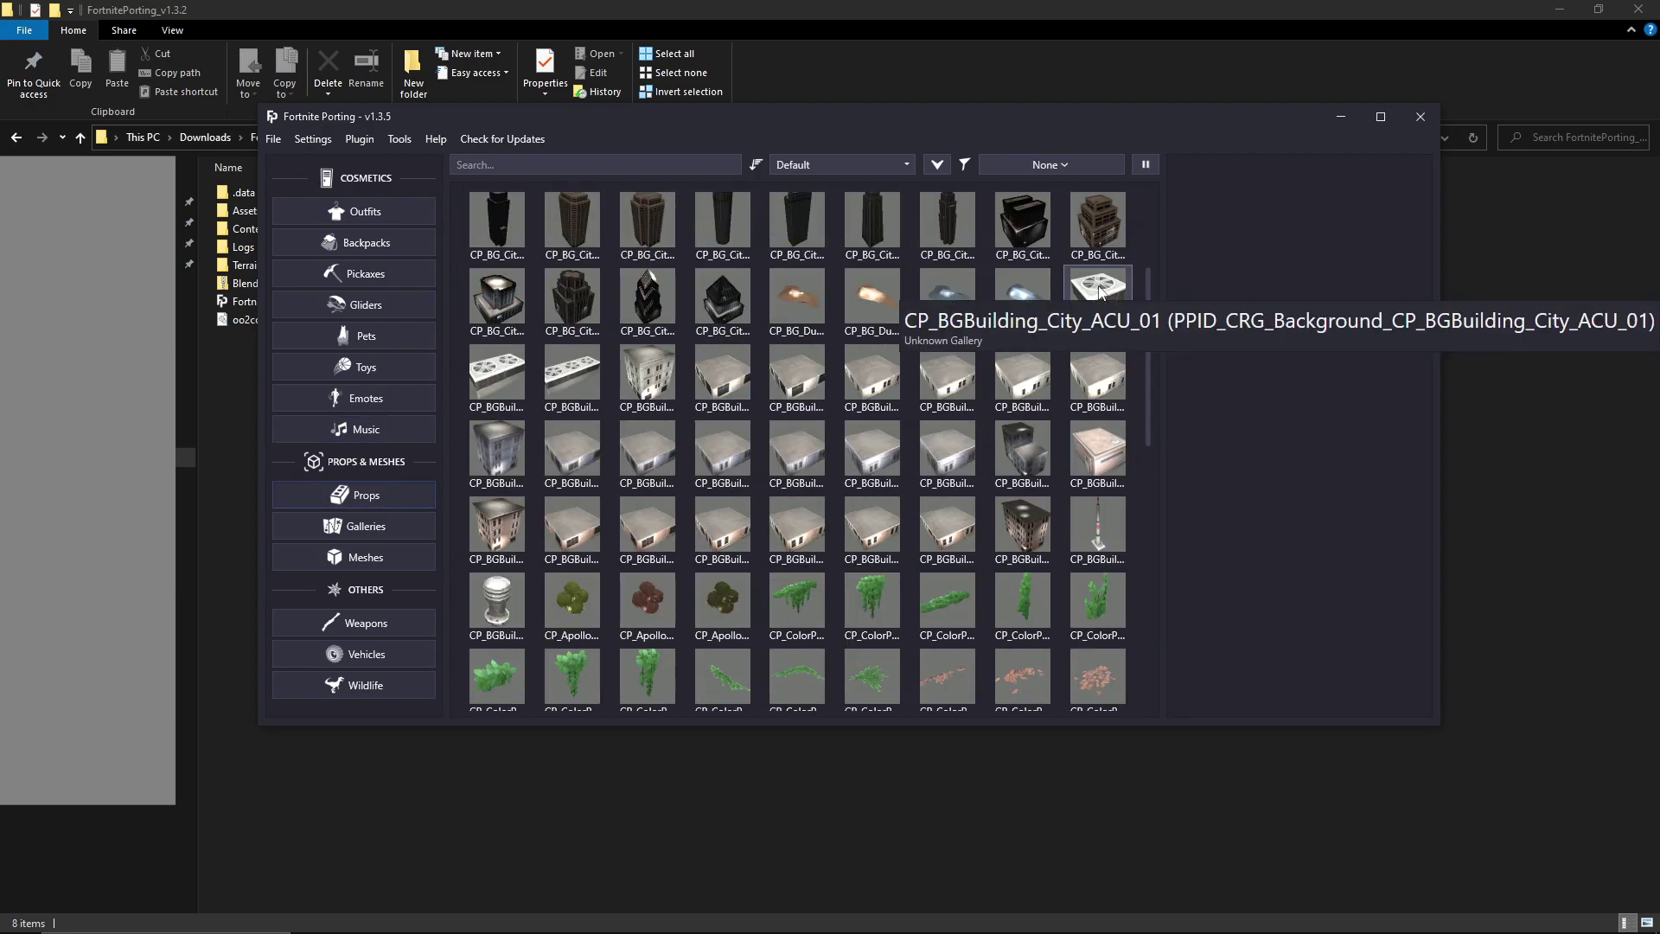
{"action": "scroll", "coordinate": [1101, 292], "scroll_direction": "down", "scroll_amount": 6}
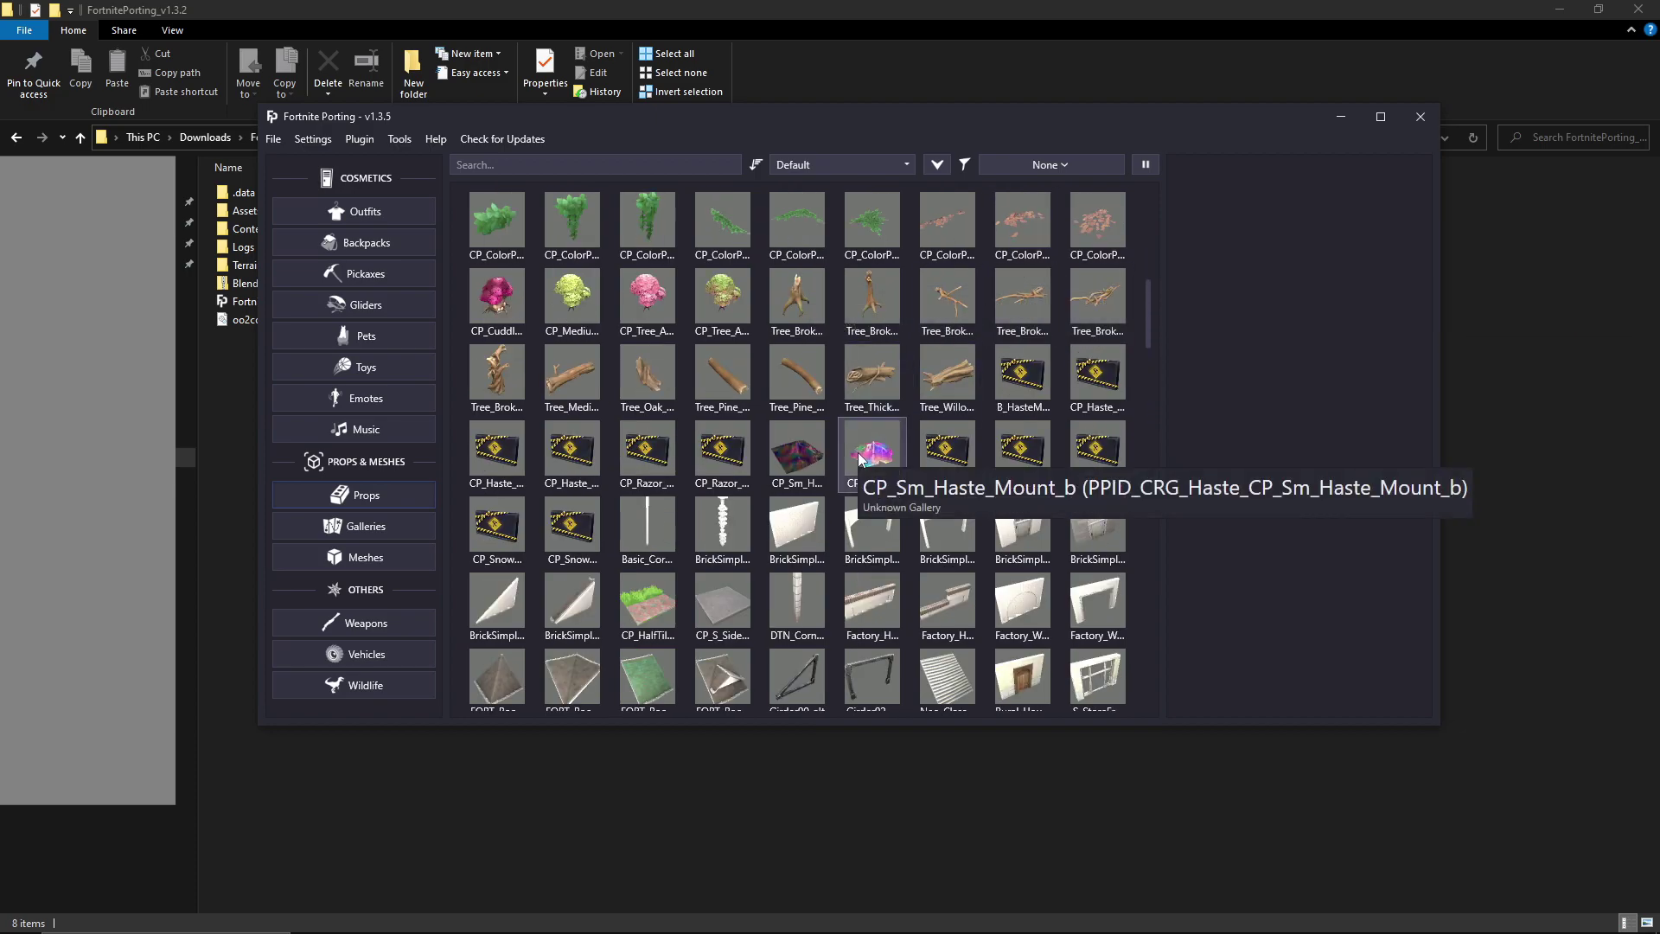
{"action": "left_click", "coordinate": [798, 290]}
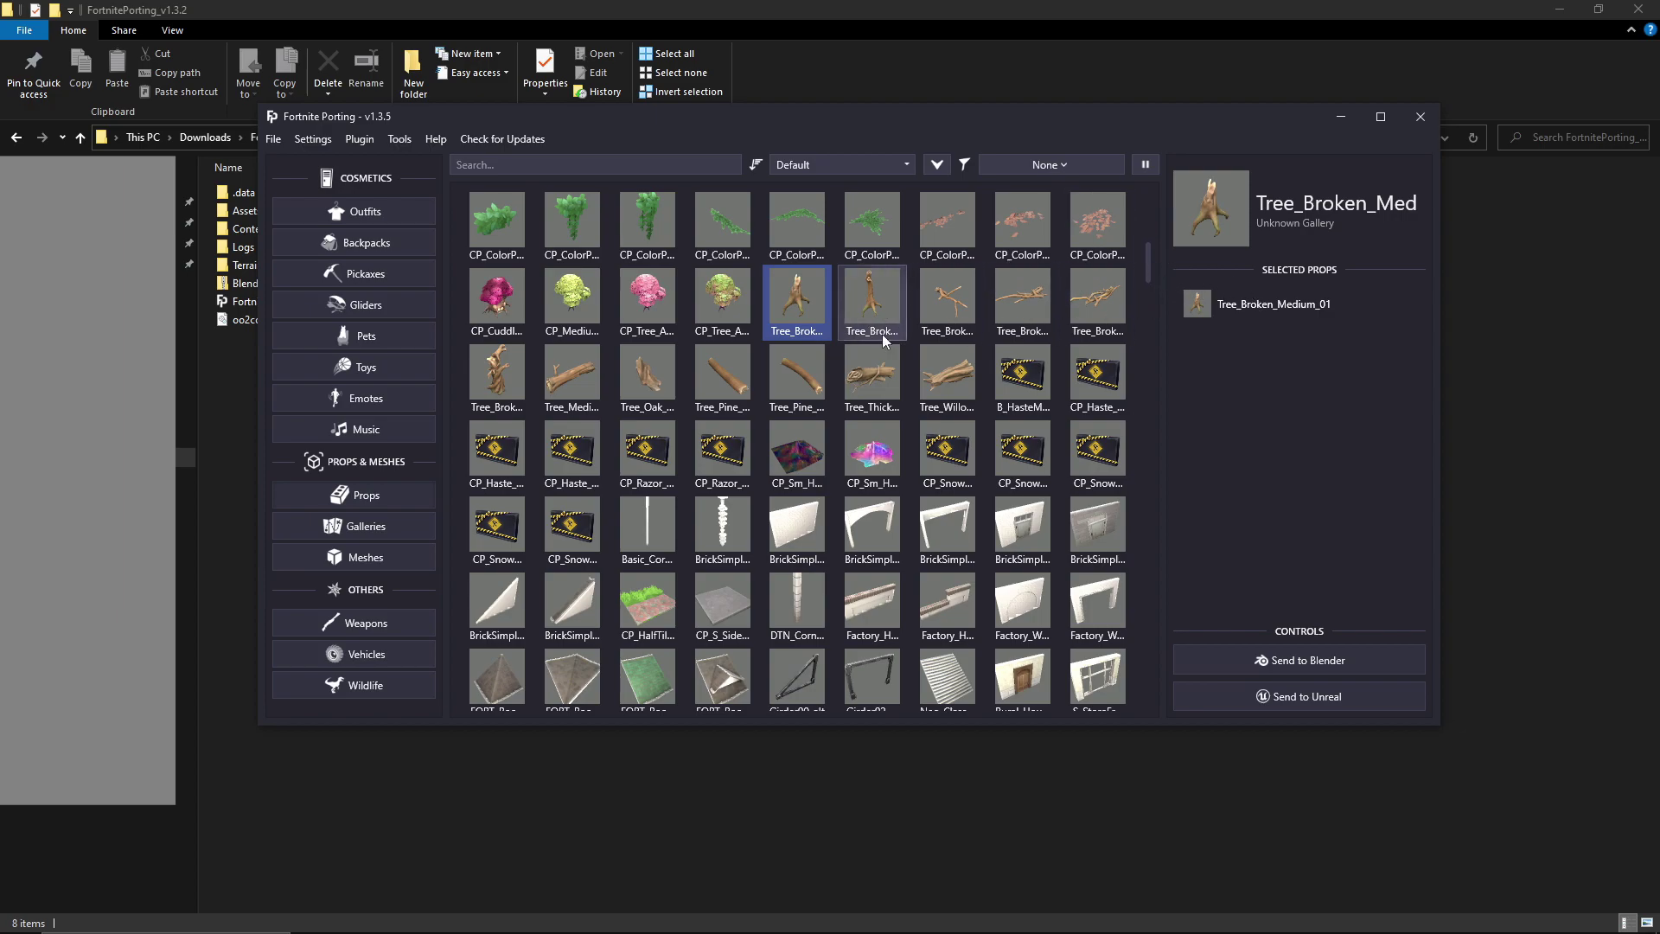
{"action": "scroll", "coordinate": [833, 360], "scroll_direction": "down", "scroll_amount": 5}
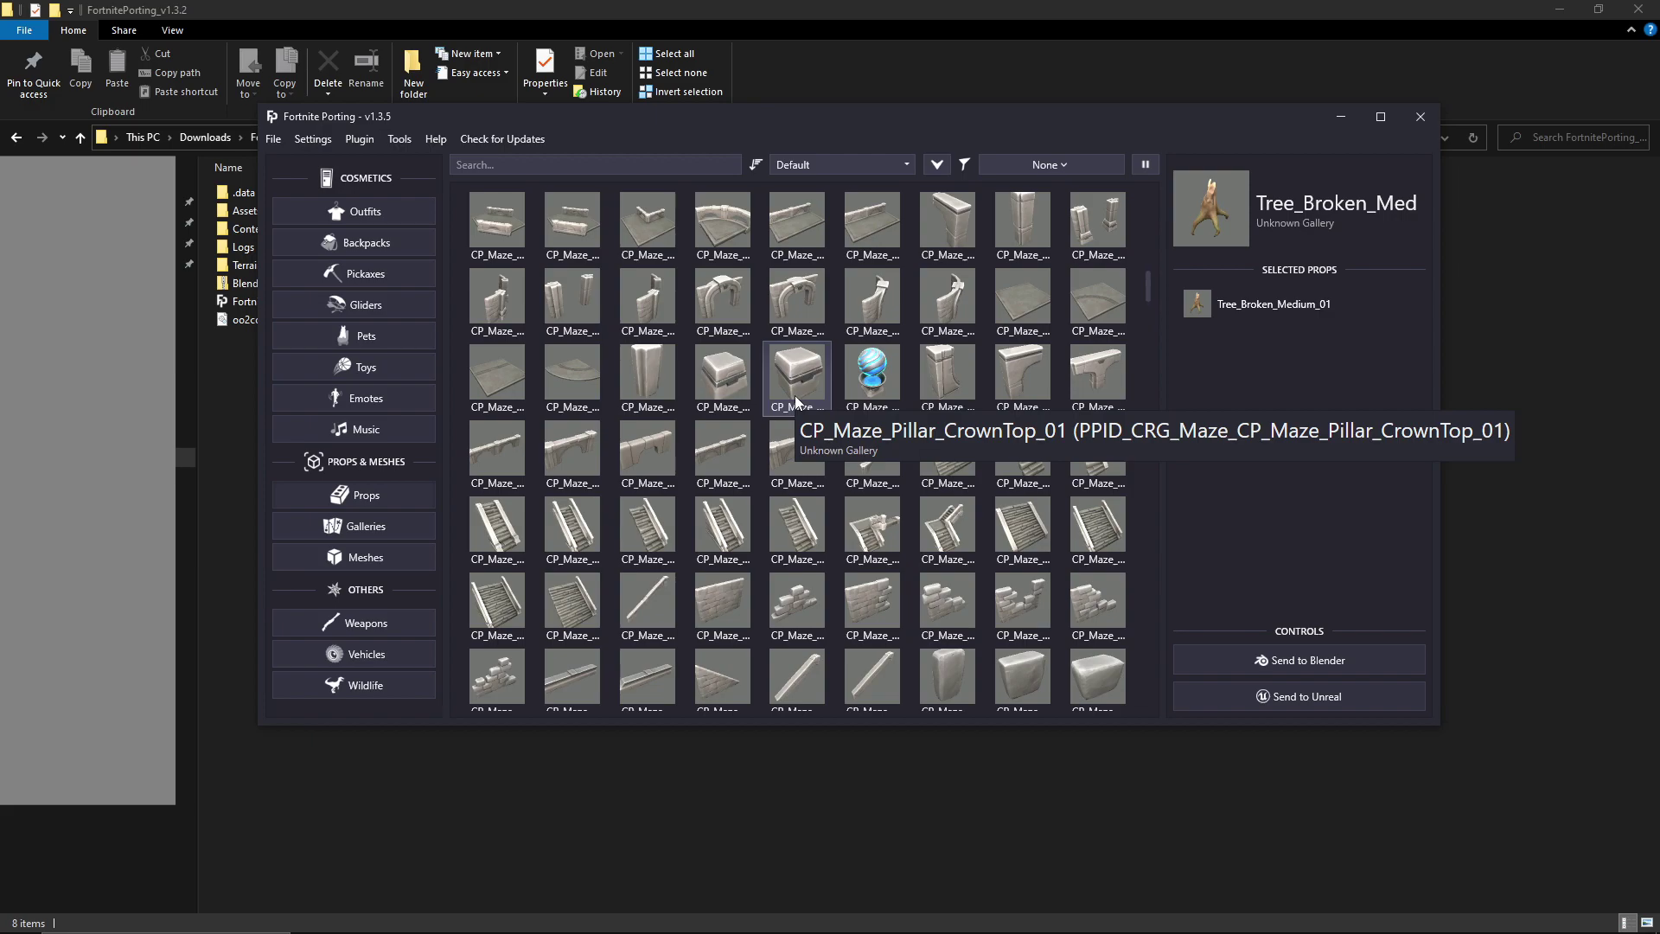
{"action": "left_click", "coordinate": [374, 530]}
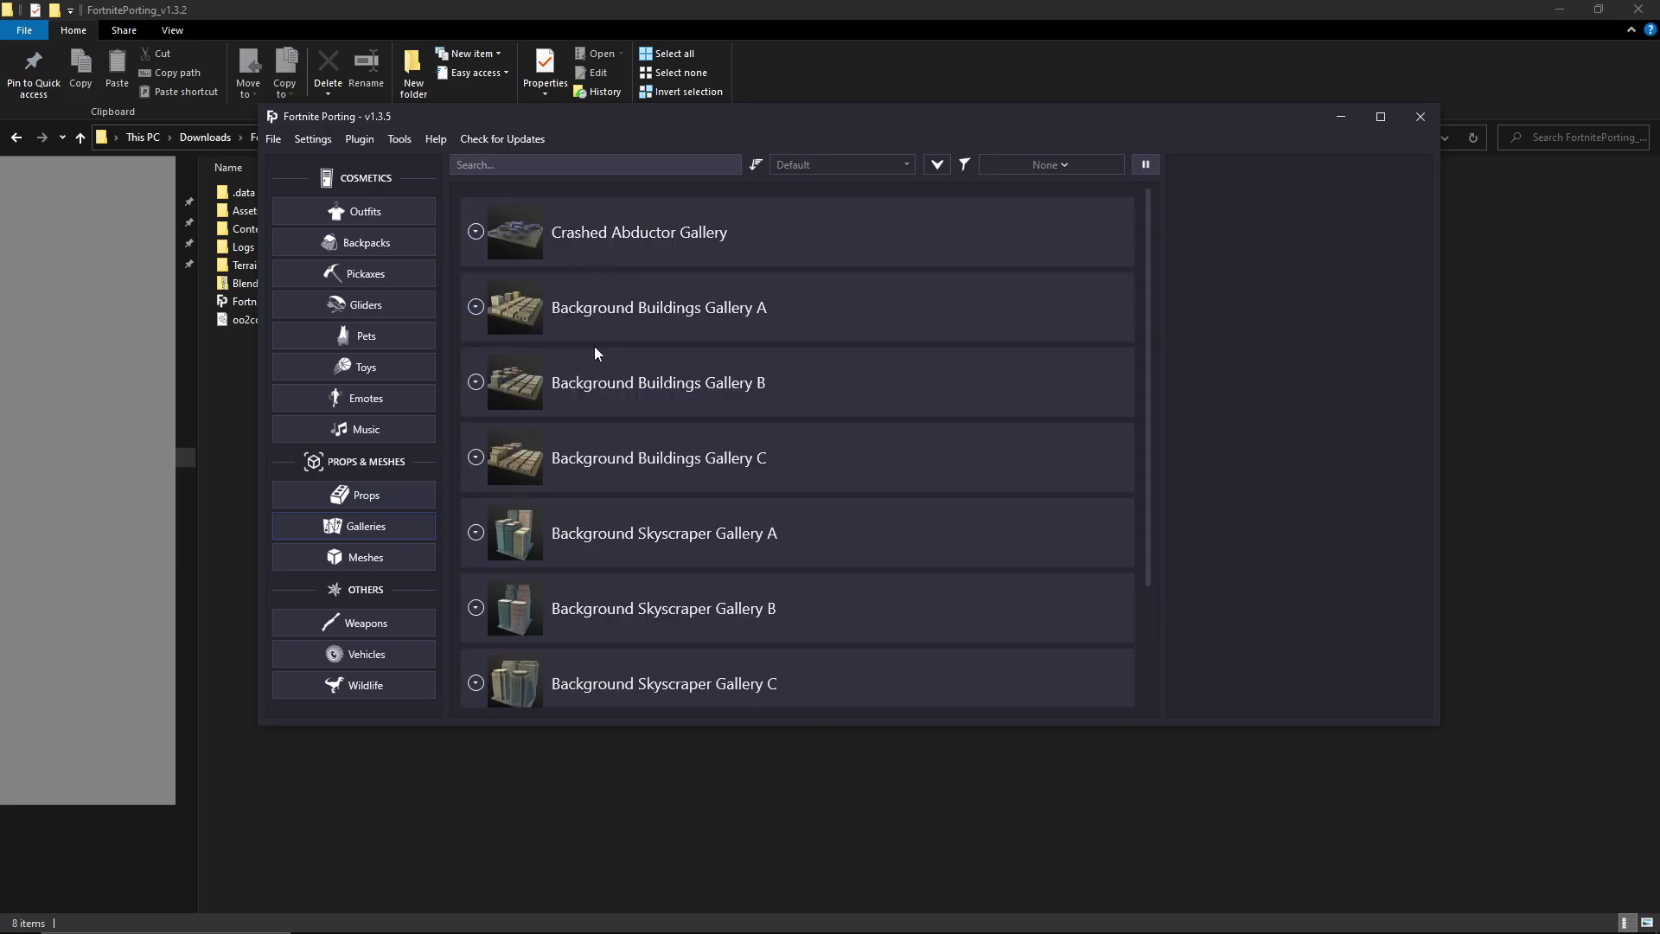
{"action": "scroll", "coordinate": [604, 360], "scroll_direction": "down", "scroll_amount": 1}
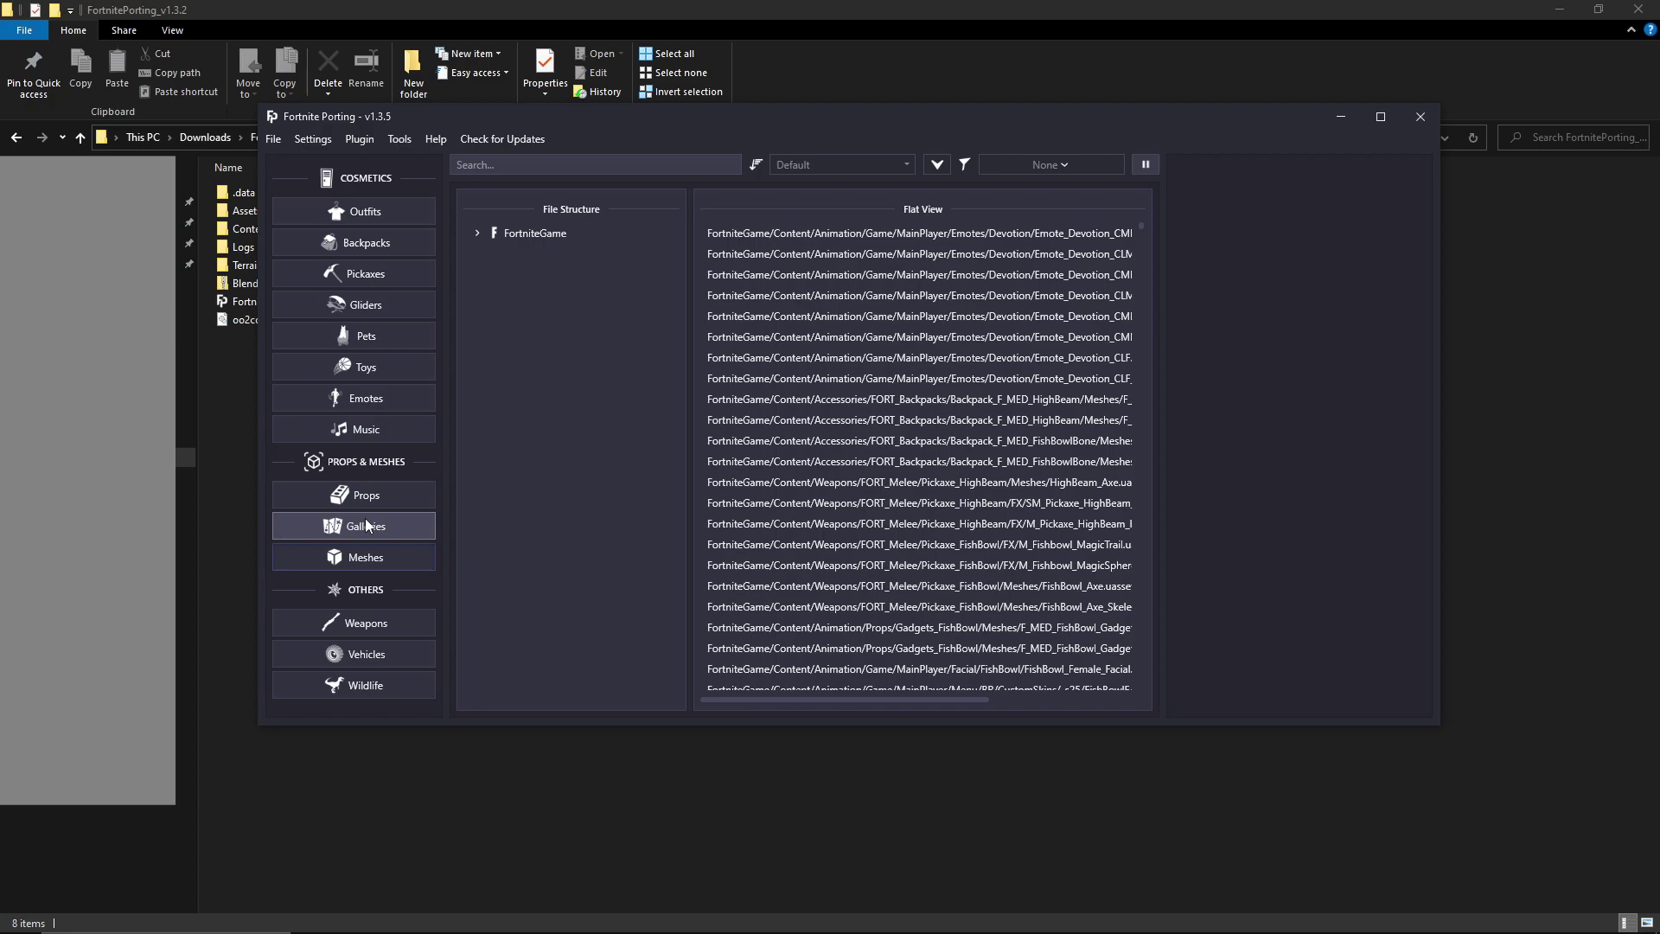
- Search the game files for 'cyberdra' and select Cyber_Dragon meshes, including Cyber_Dragon_Arm_HorseShoe
{"action": "left_click", "coordinate": [477, 233]}
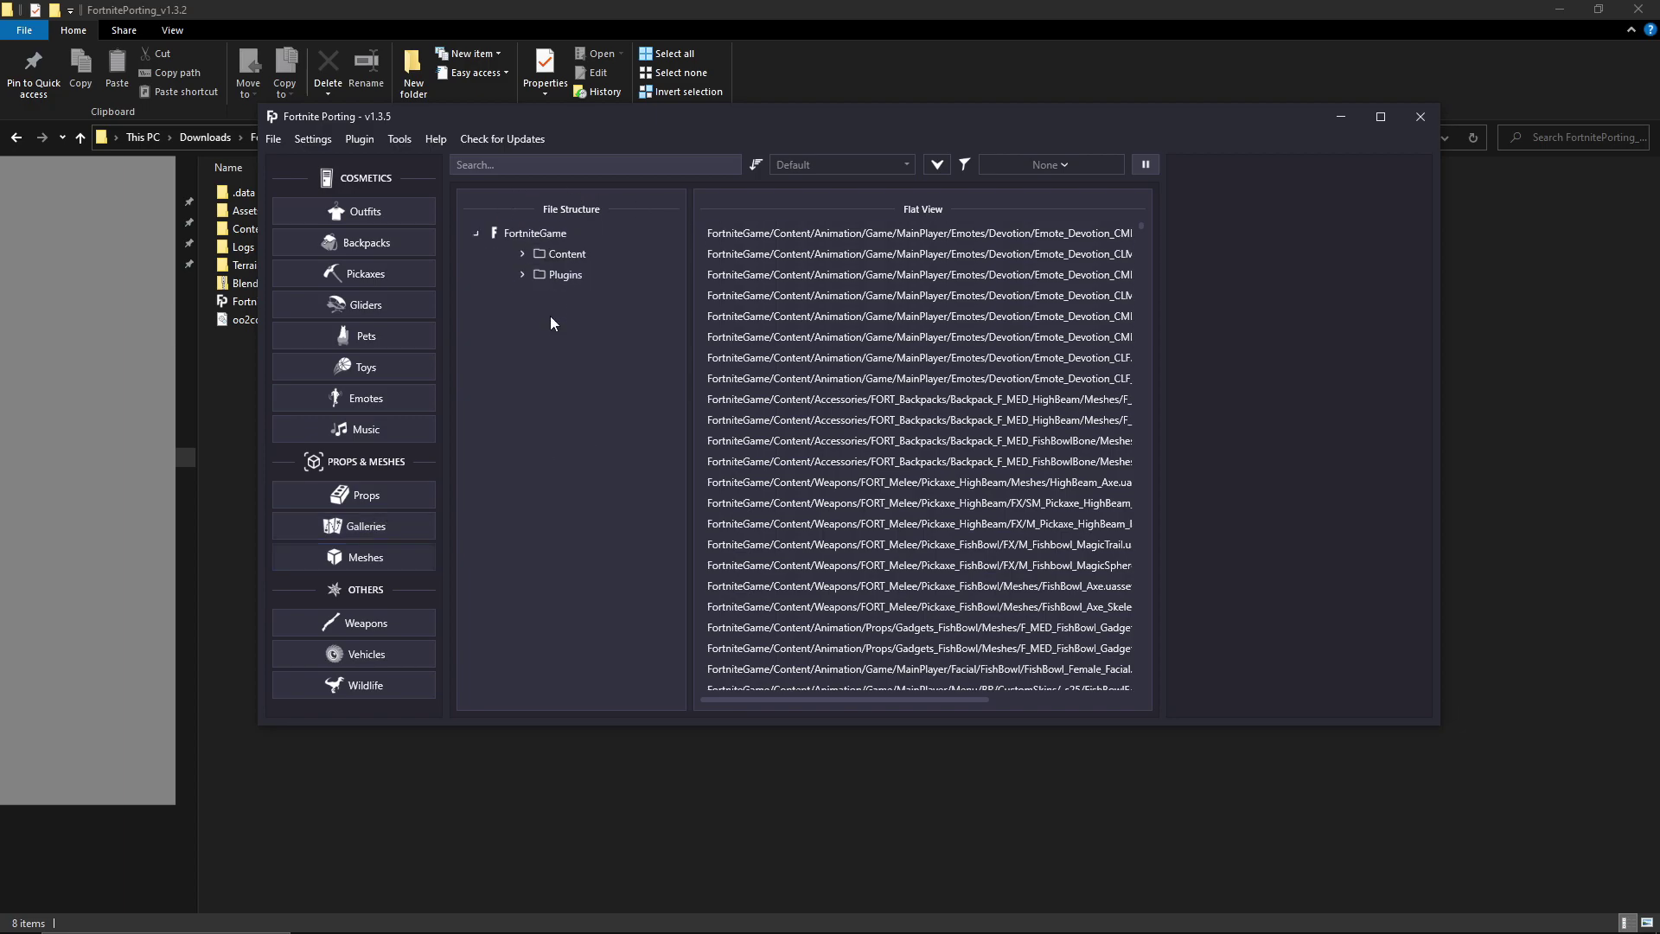
{"action": "left_click", "coordinate": [512, 162]}
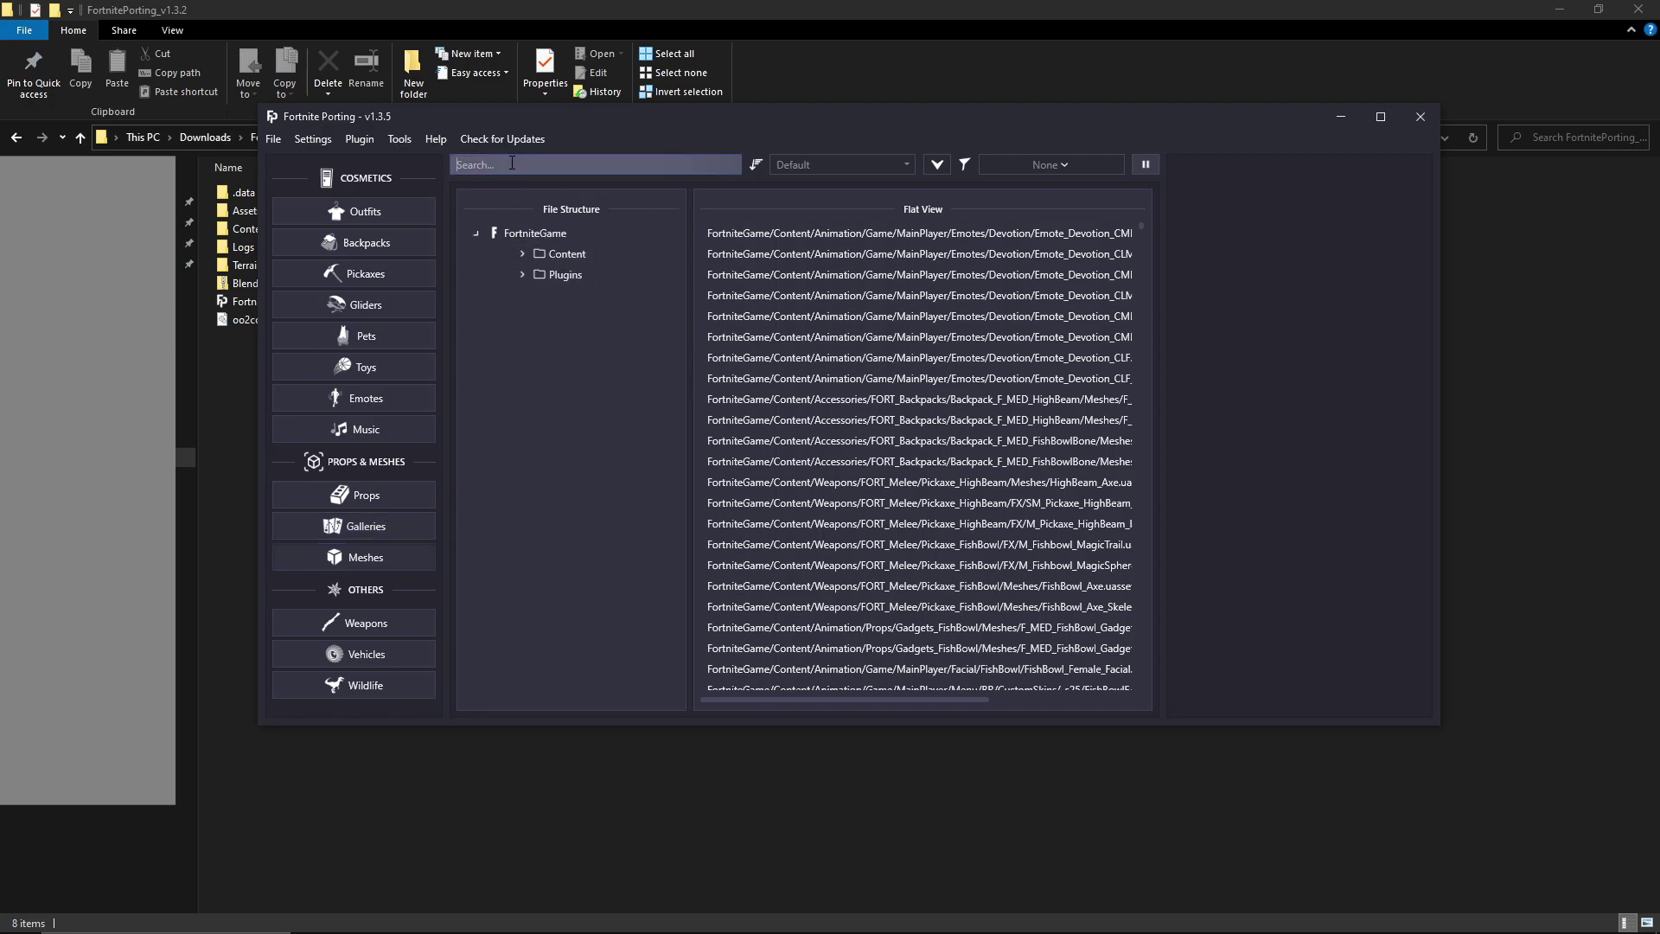
{"action": "type", "text": "cy"}
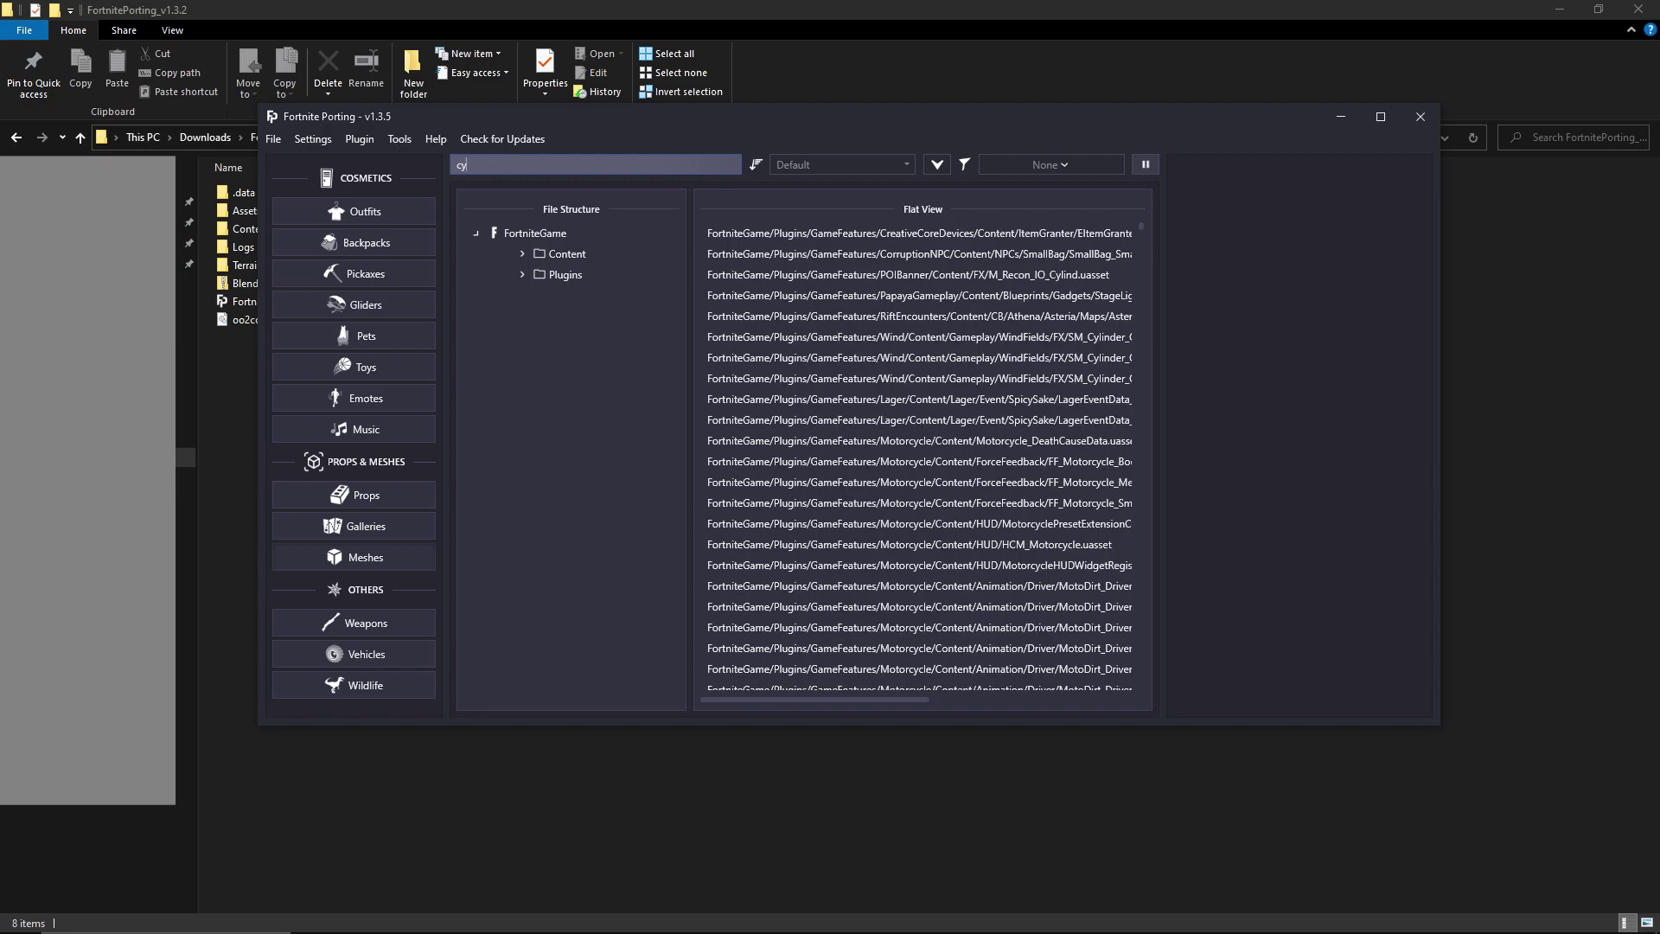
{"action": "type", "text": "berdra"}
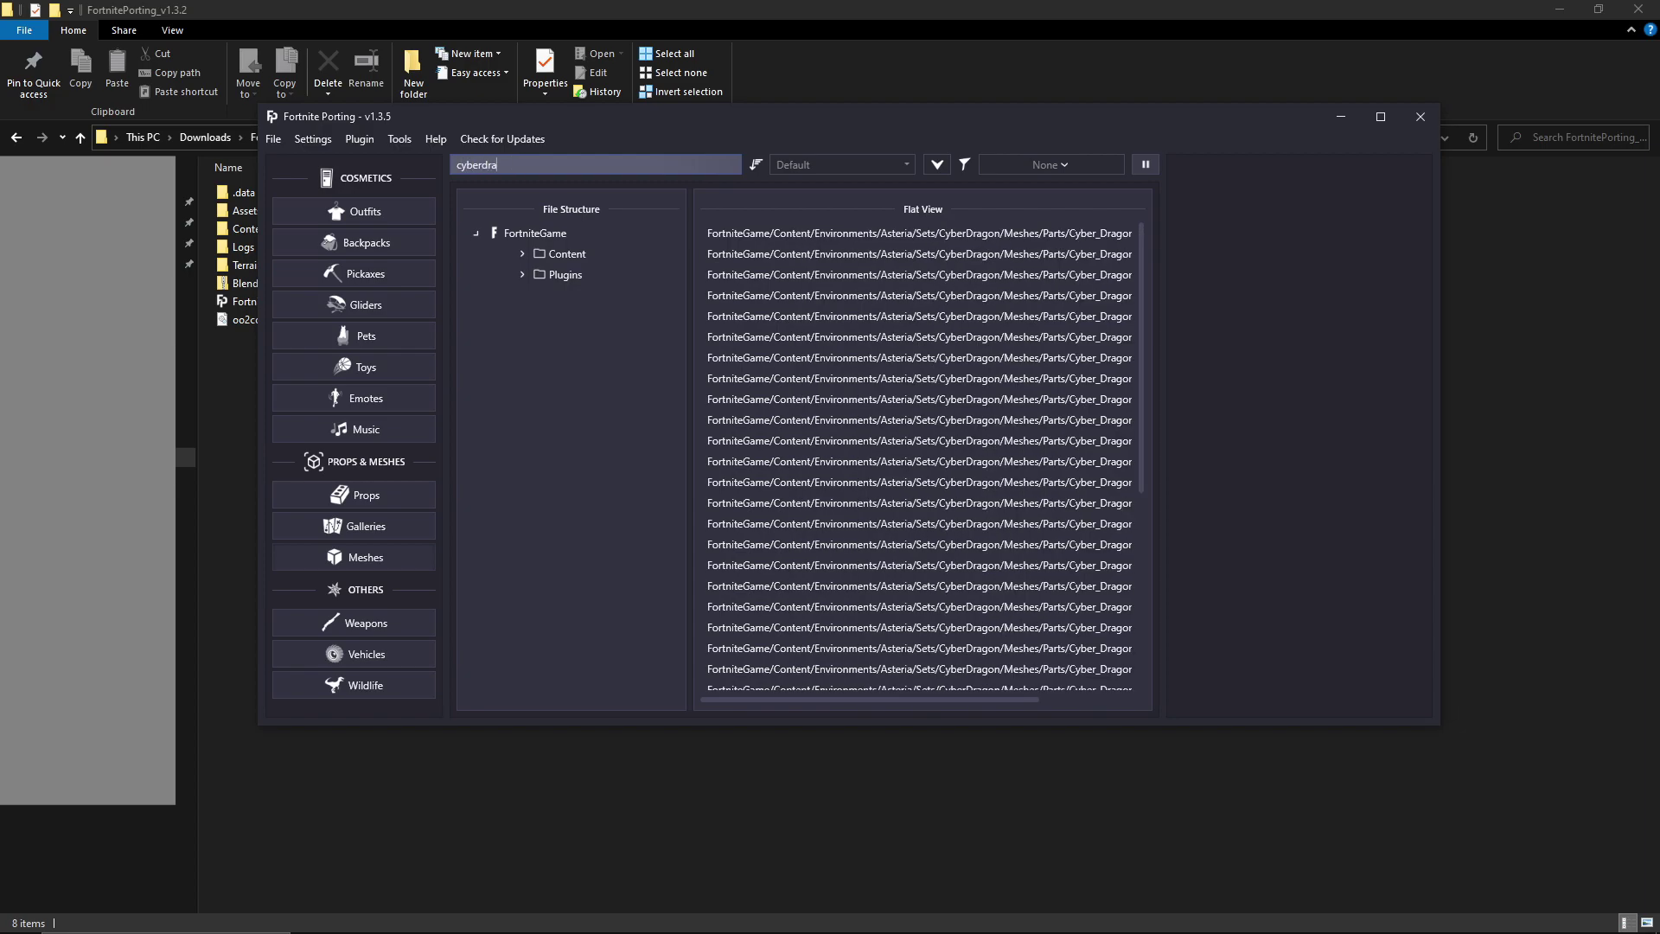
{"action": "left_click", "coordinate": [1045, 234]}
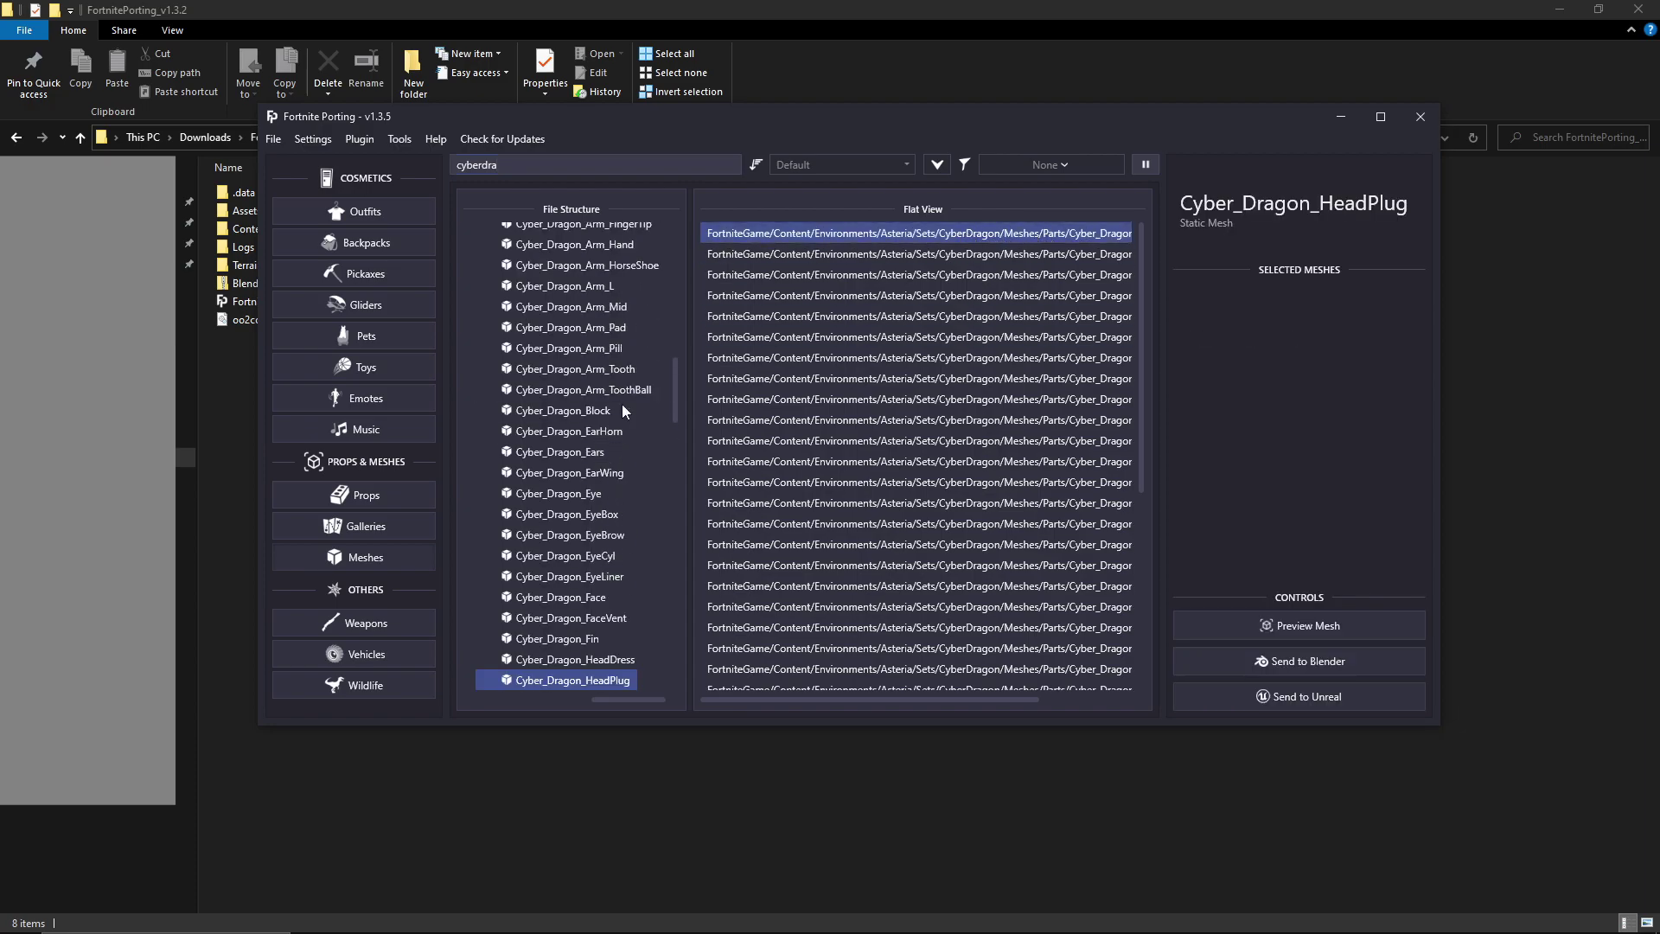
{"action": "scroll", "coordinate": [588, 346], "scroll_direction": "up", "scroll_amount": 3}
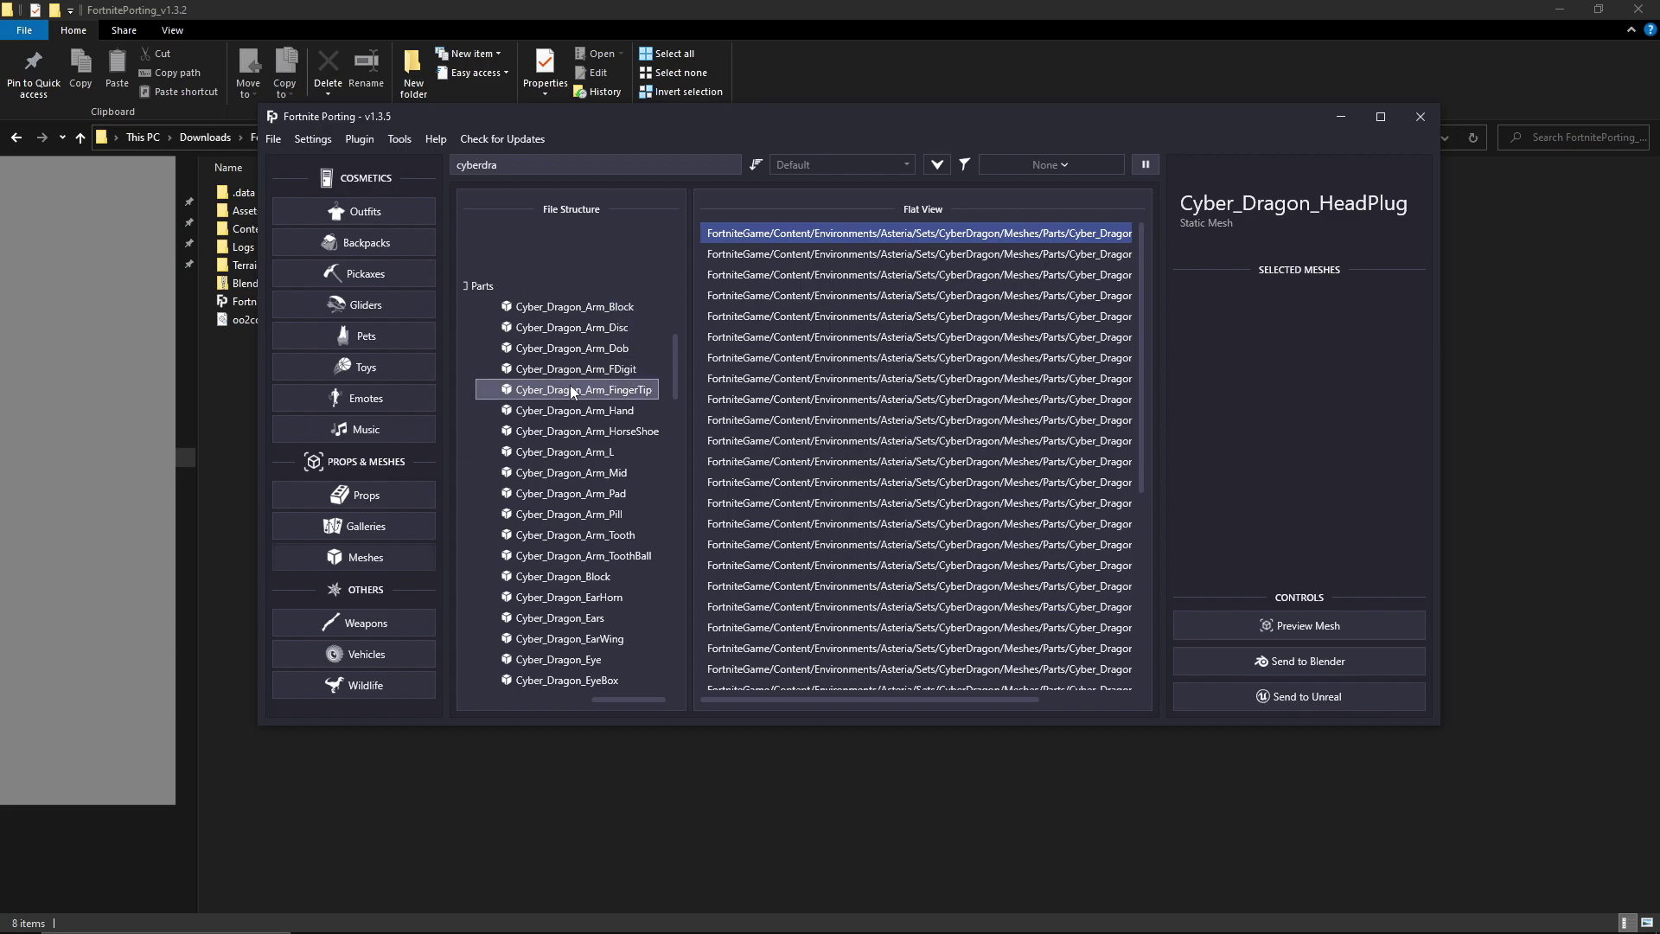
{"action": "left_click", "coordinate": [574, 431]}
{"action": "left_click_drag", "start_coordinate": [610, 697], "coordinate": [592, 695]}
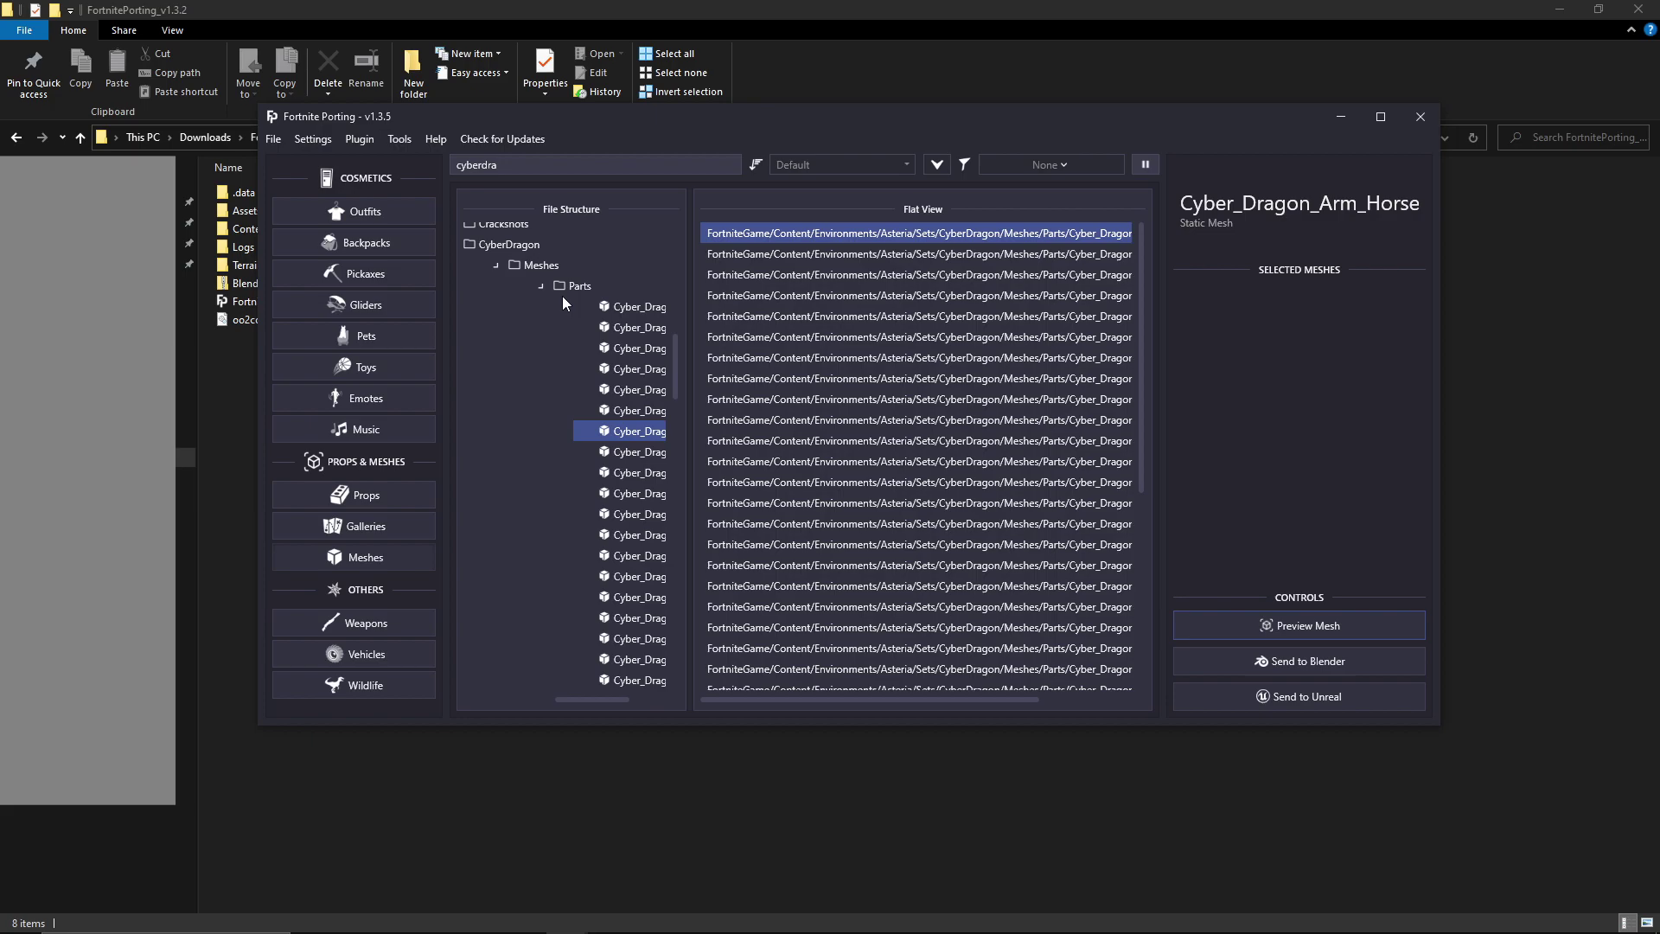
- Pass through Galleries and Props, clear the search box, and show Outfits
{"action": "scroll", "coordinate": [506, 310], "scroll_direction": "up", "scroll_amount": 2}
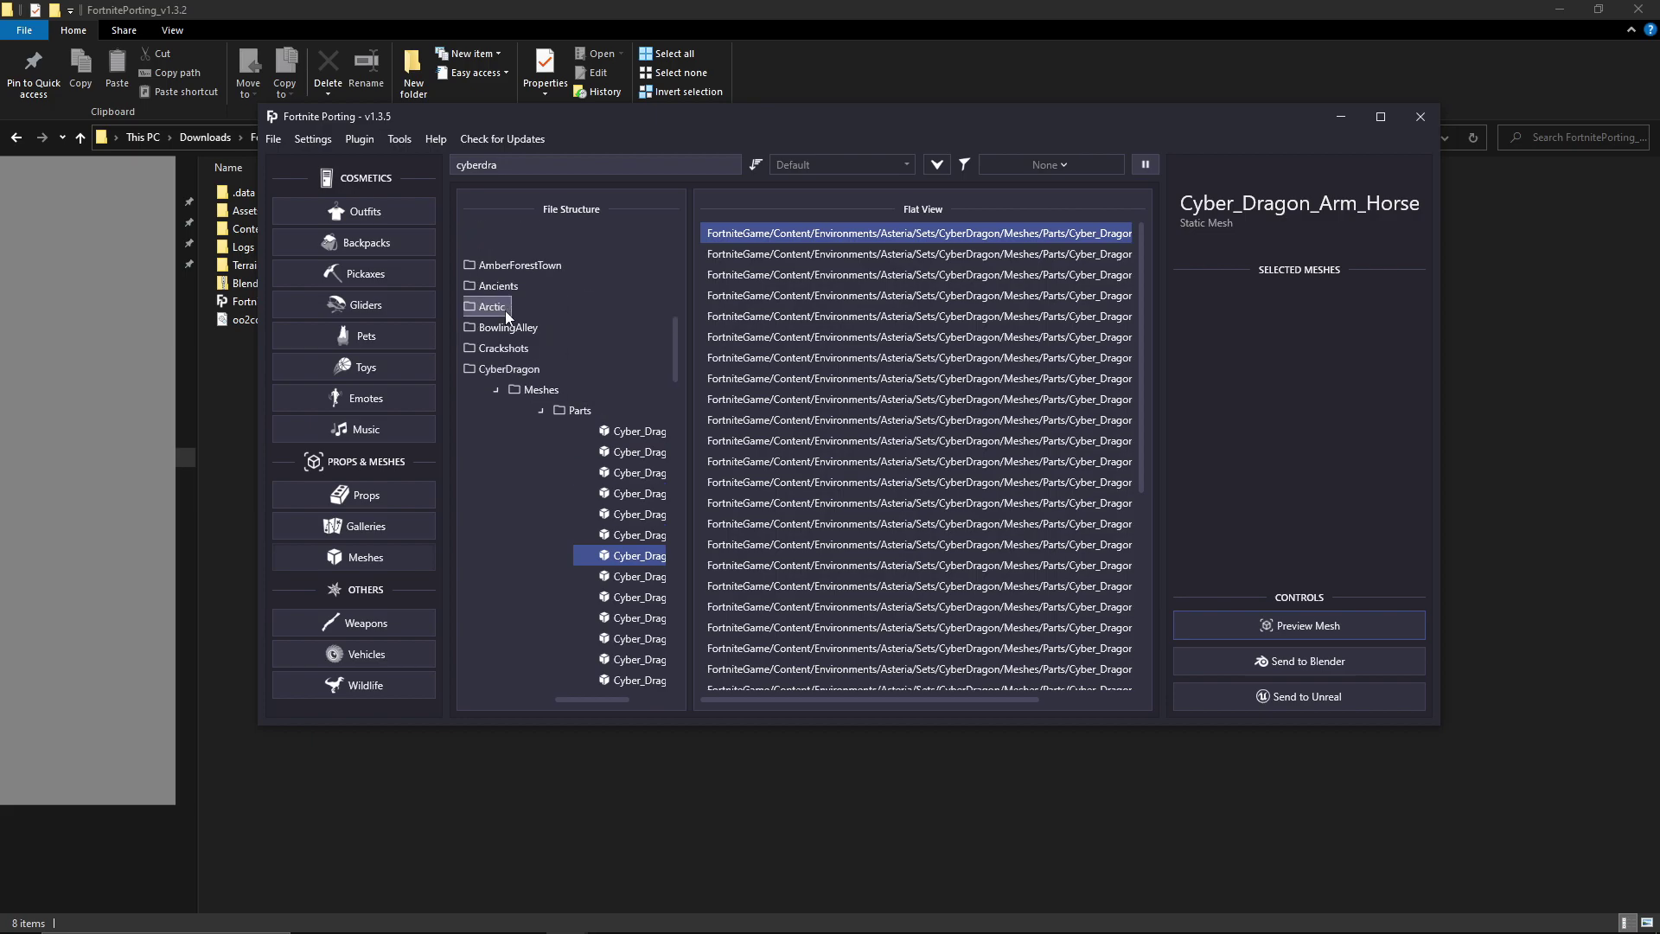
{"action": "scroll", "coordinate": [506, 310], "scroll_direction": "up", "scroll_amount": 5}
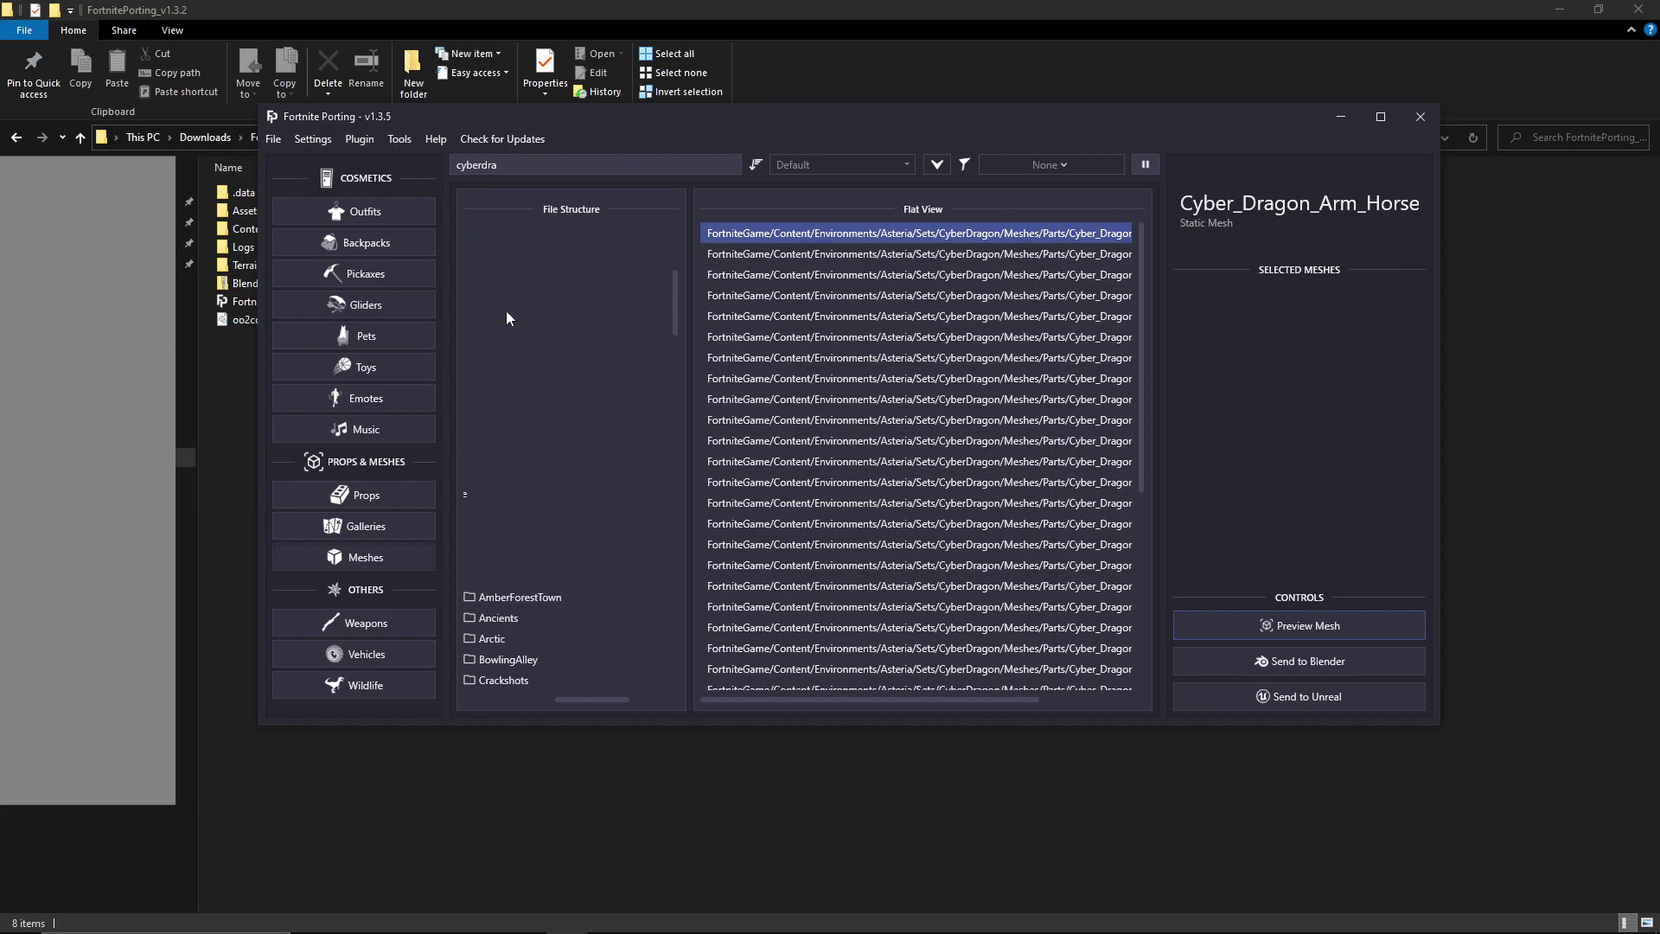
{"action": "left_click", "coordinate": [365, 527]}
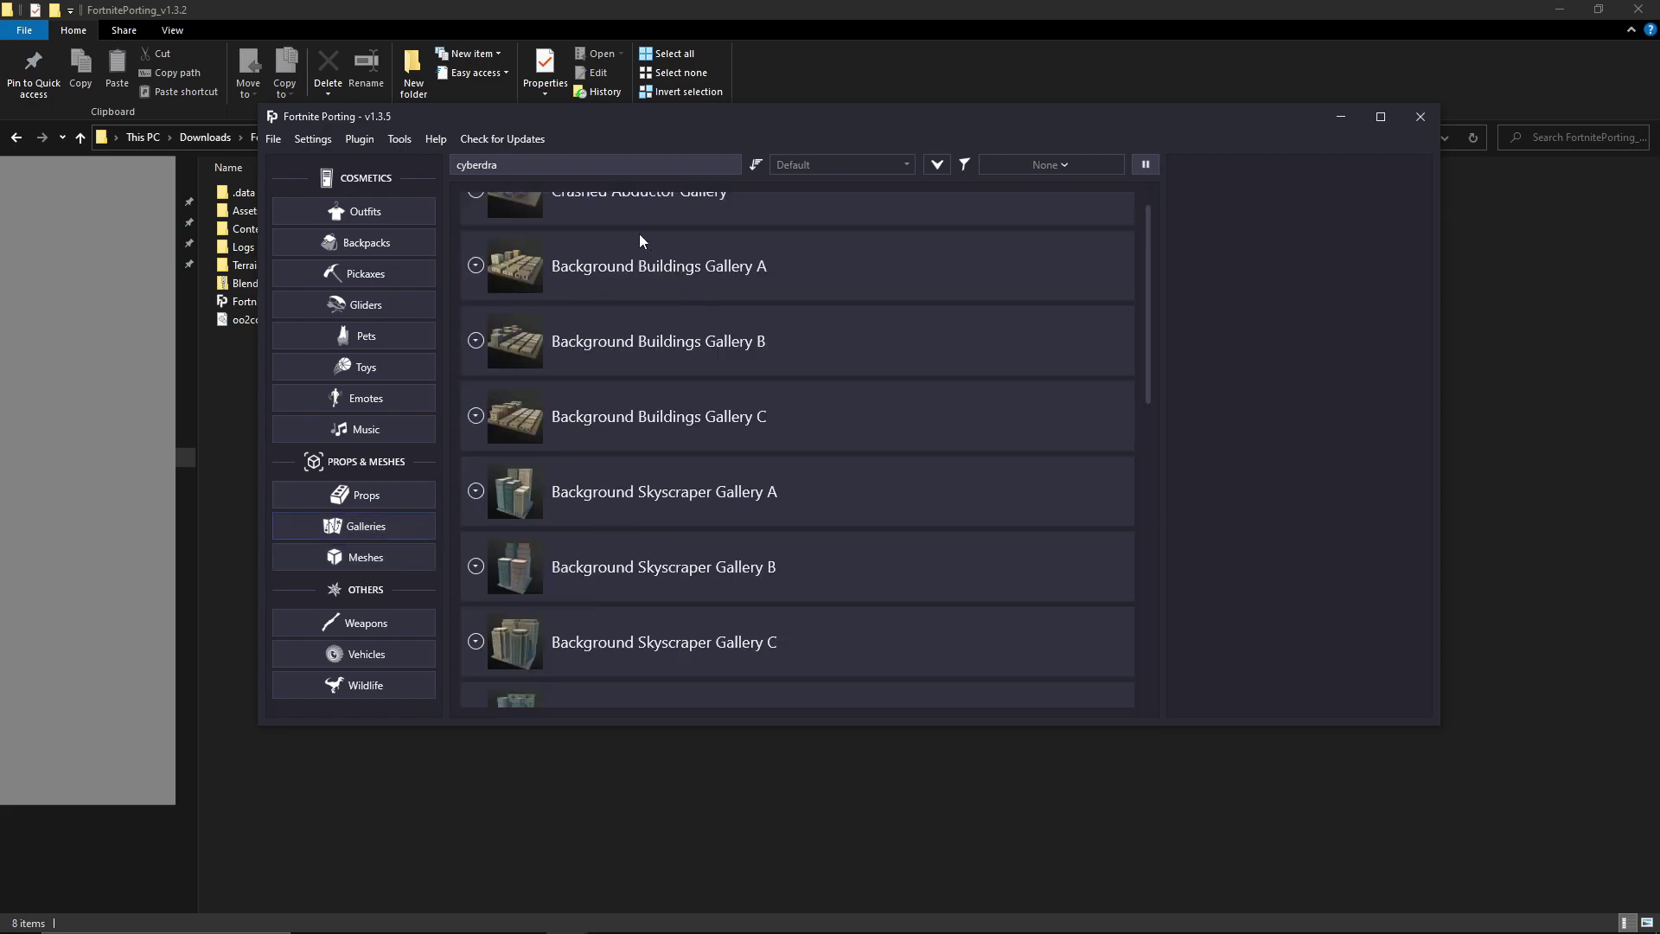
{"action": "left_click", "coordinate": [367, 495]}
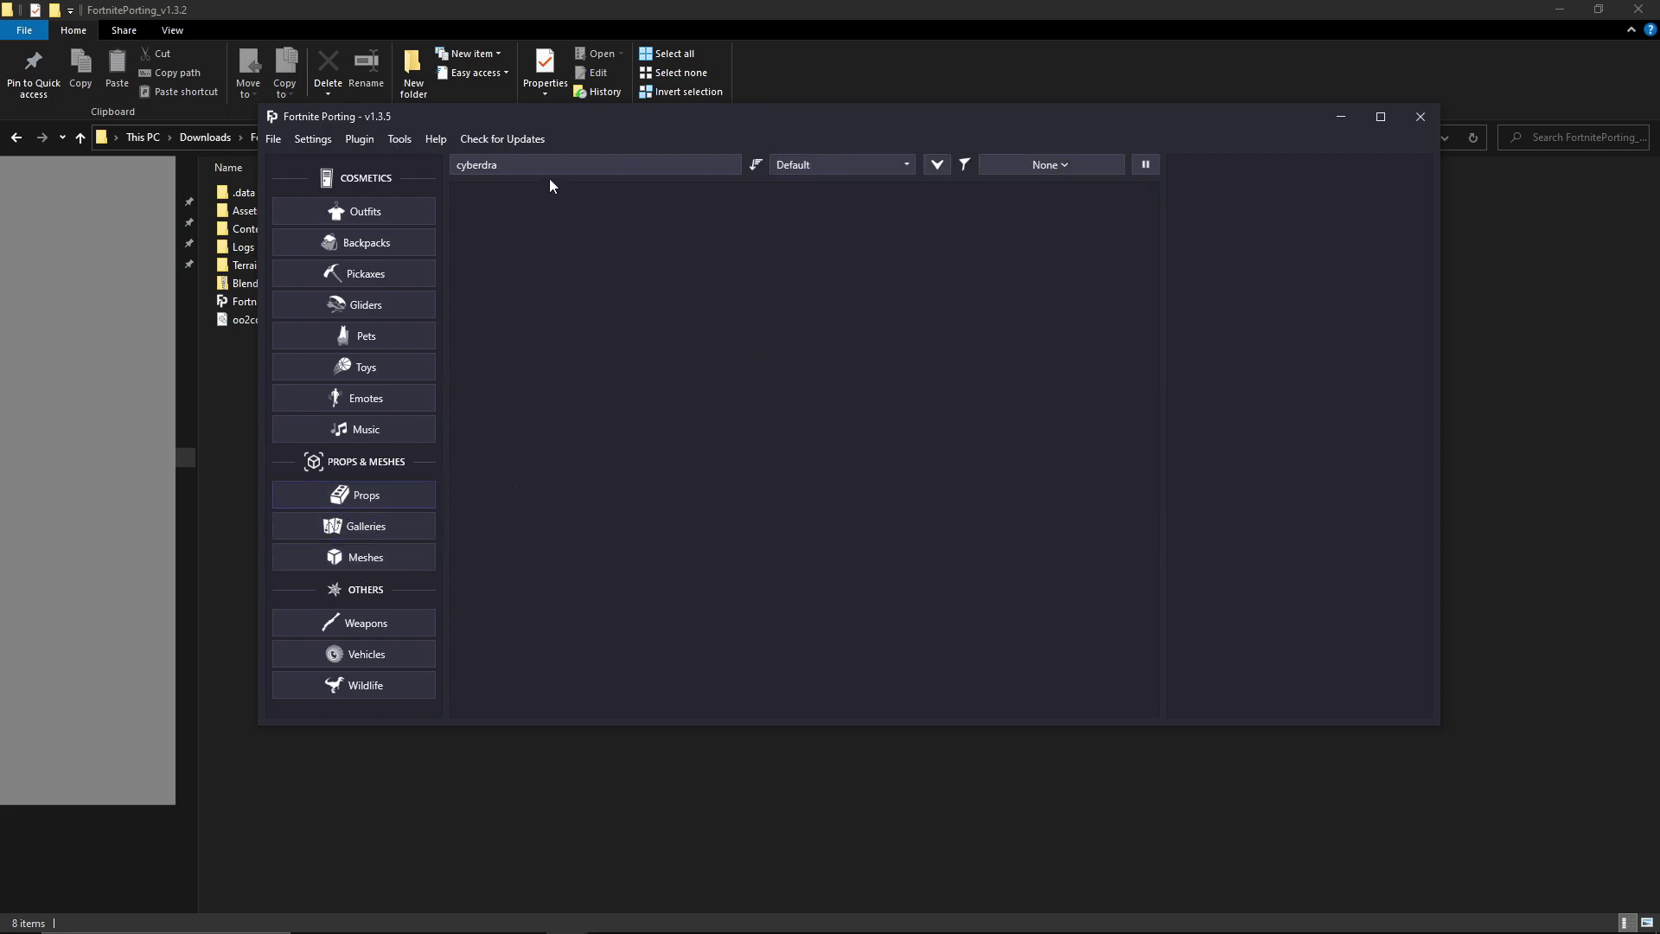
{"action": "left_click_drag", "start_coordinate": [547, 164], "coordinate": [417, 157]}
{"action": "key", "text": "BackSpace"}
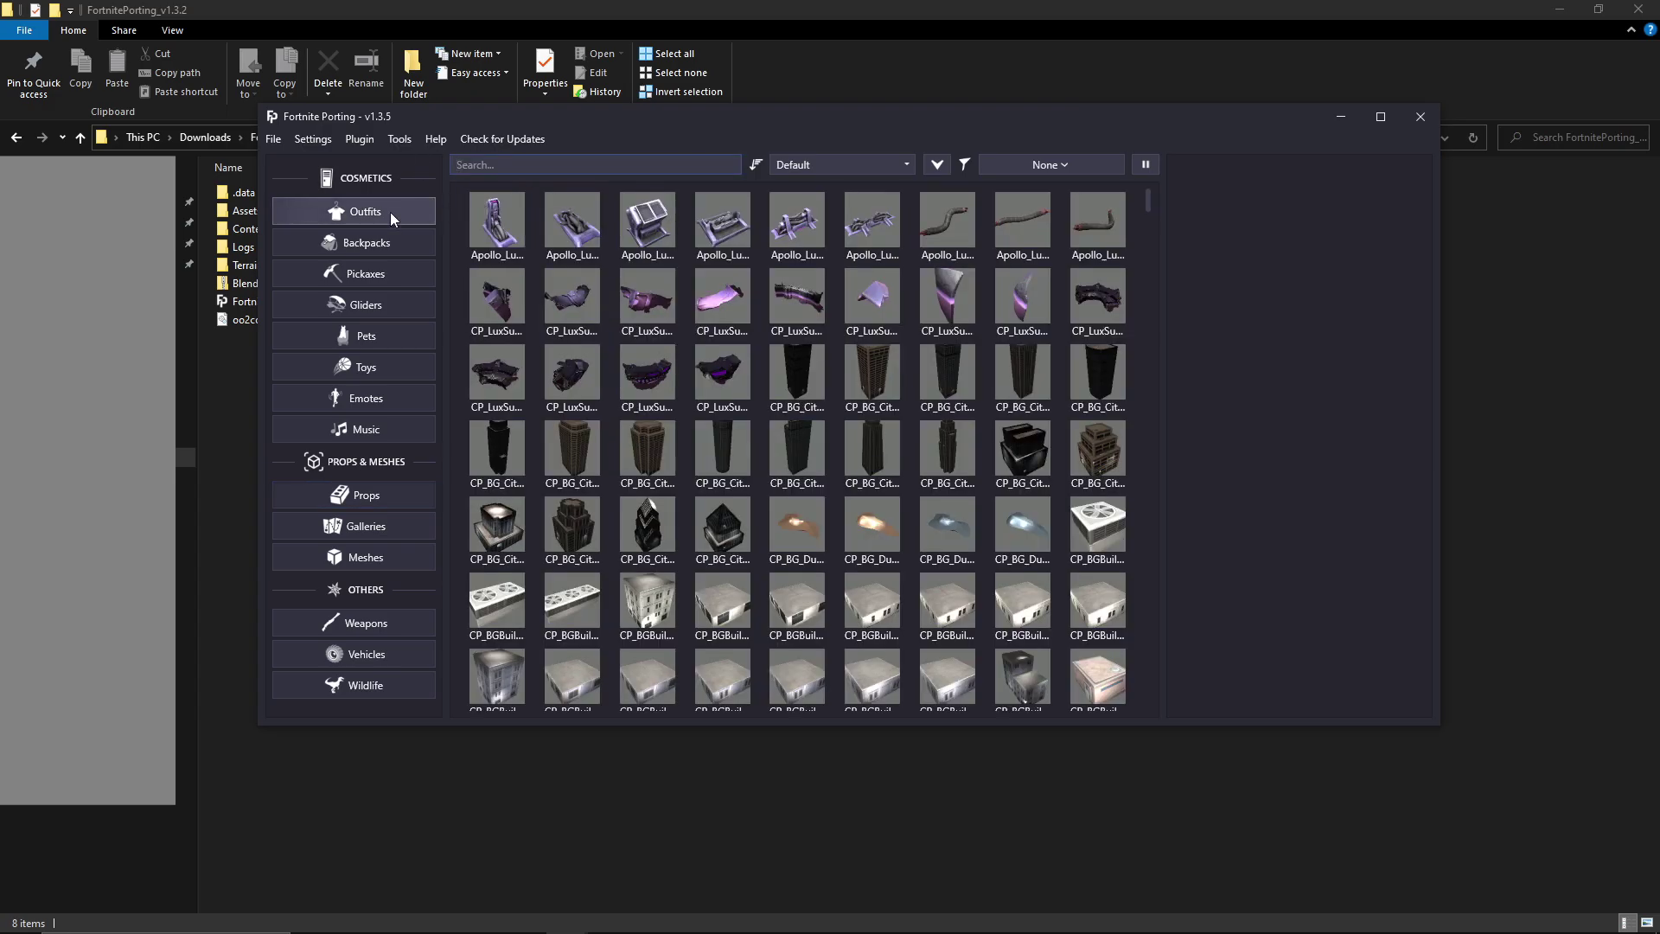
{"action": "left_click", "coordinate": [391, 216]}
- Review the Blender tab of Settings > Import/Export Options, then close it
{"action": "left_click", "coordinate": [364, 502]}
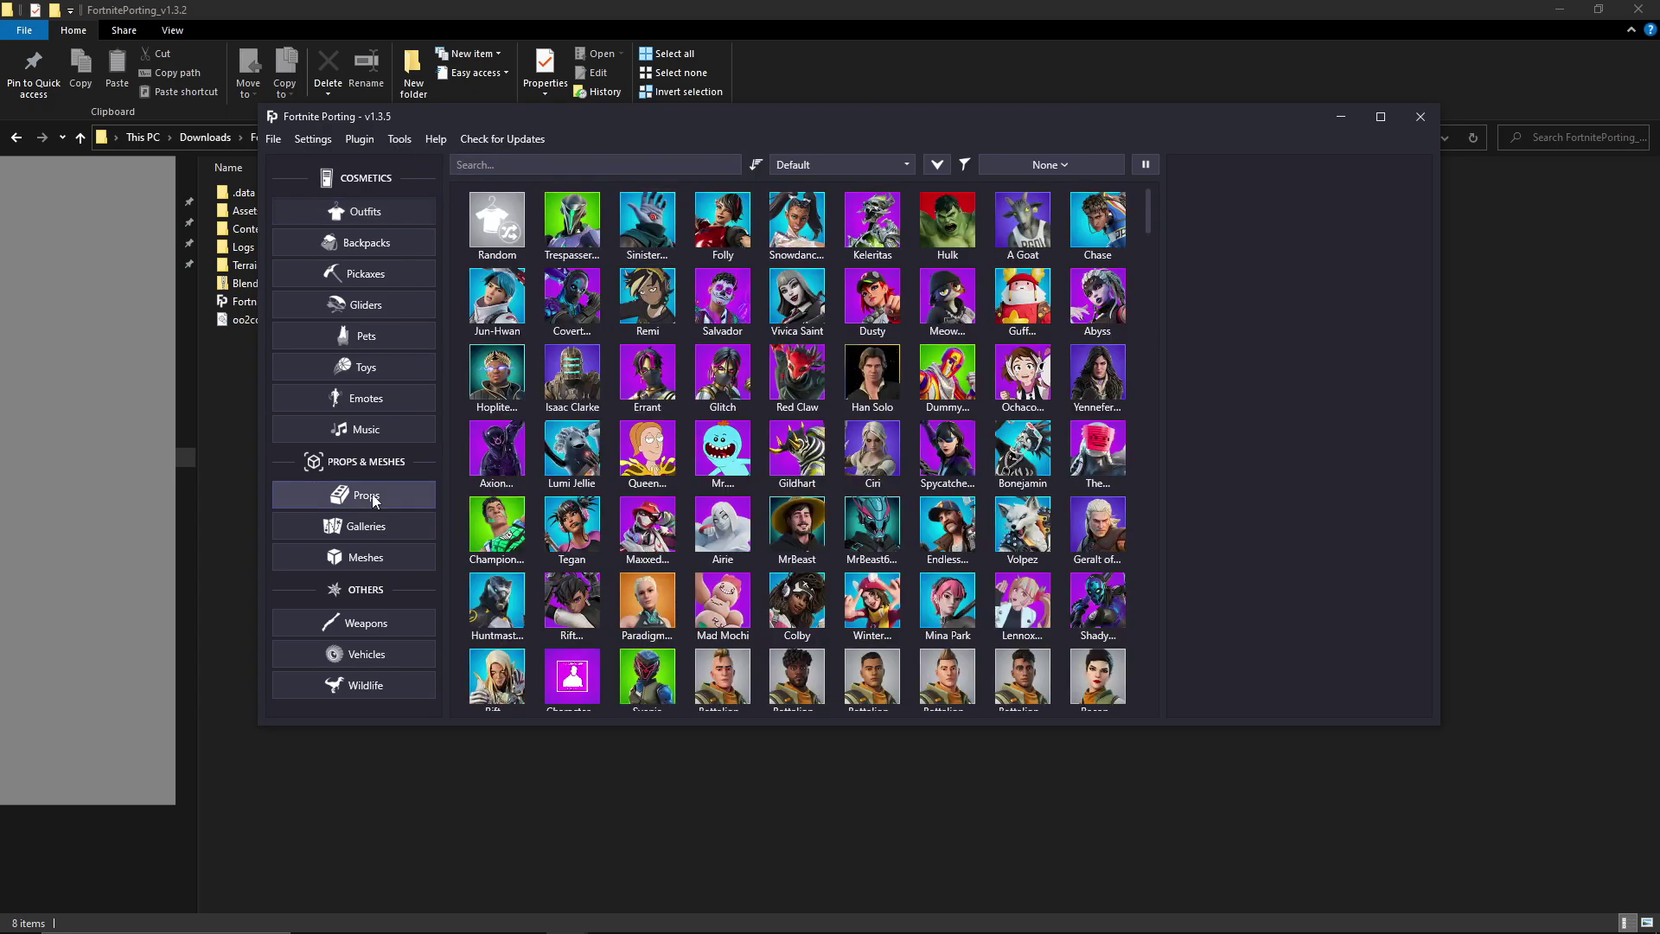
{"action": "scroll", "coordinate": [1014, 320], "scroll_direction": "down", "scroll_amount": 5}
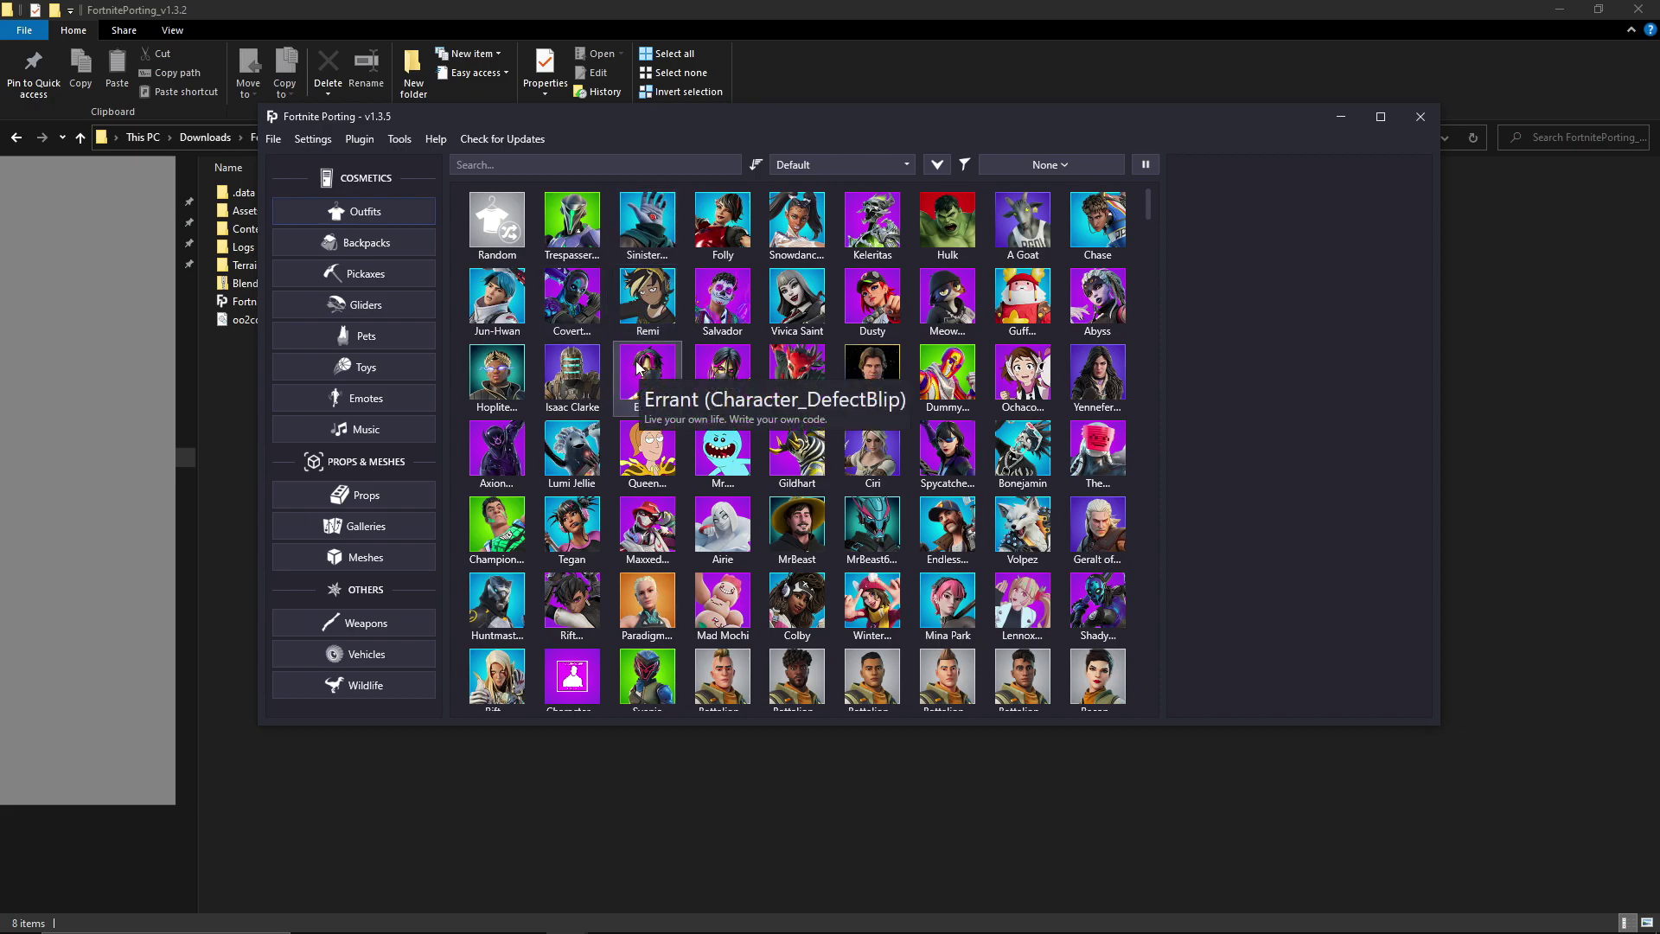
{"action": "left_click", "coordinate": [313, 140]}
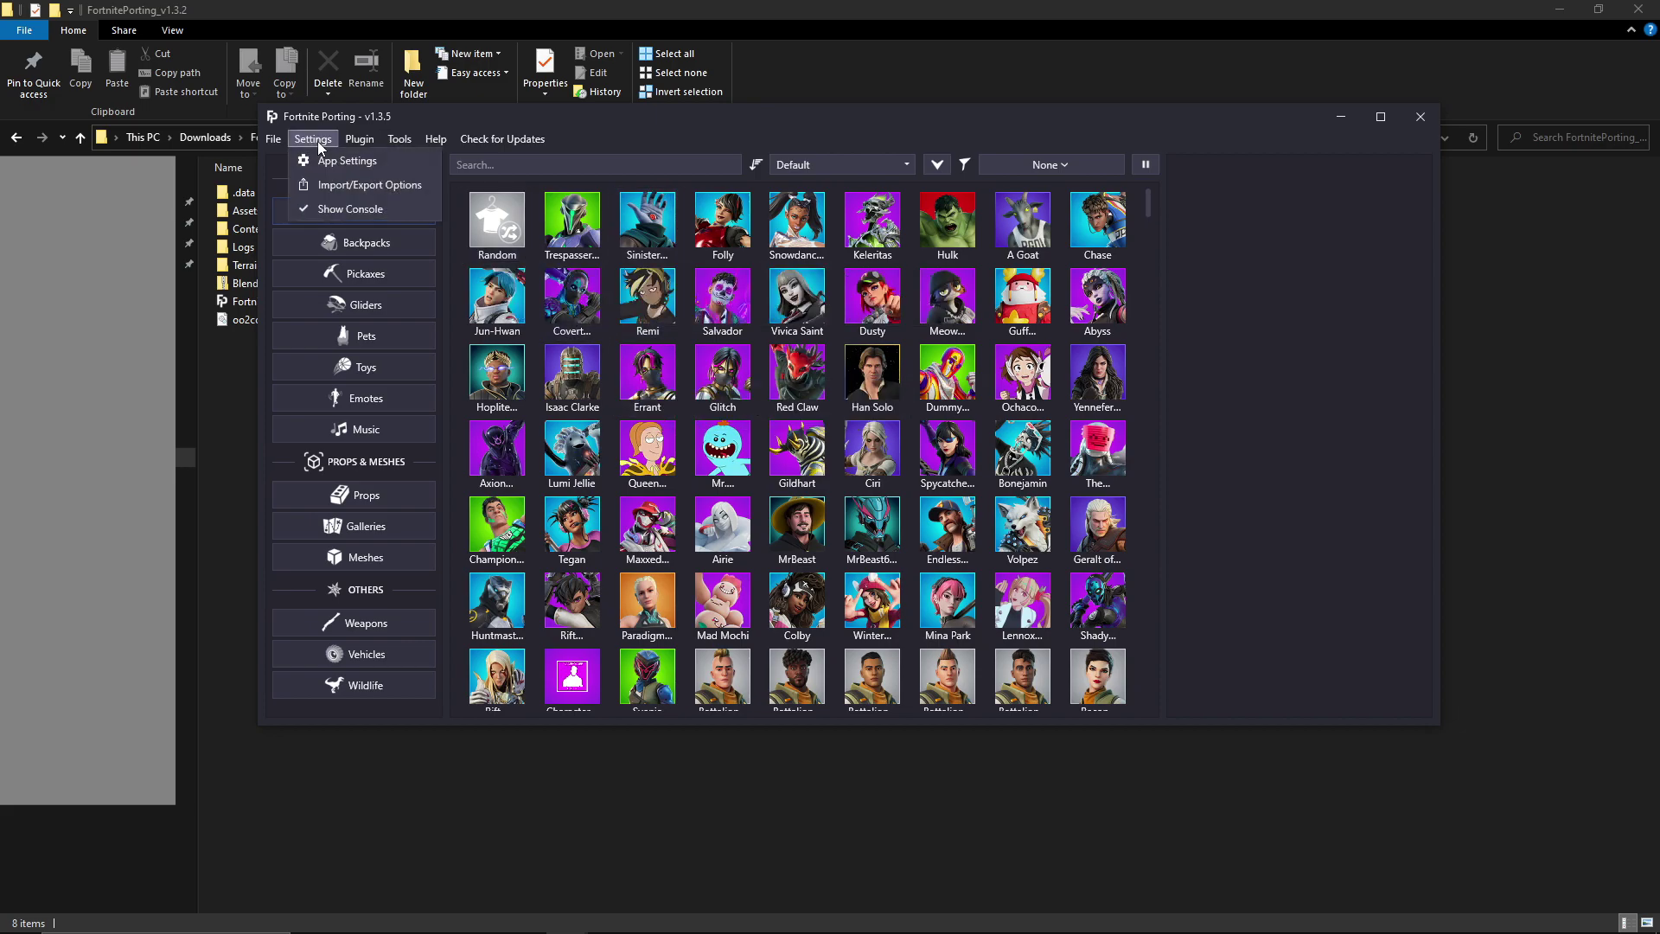
{"action": "left_click", "coordinate": [367, 187]}
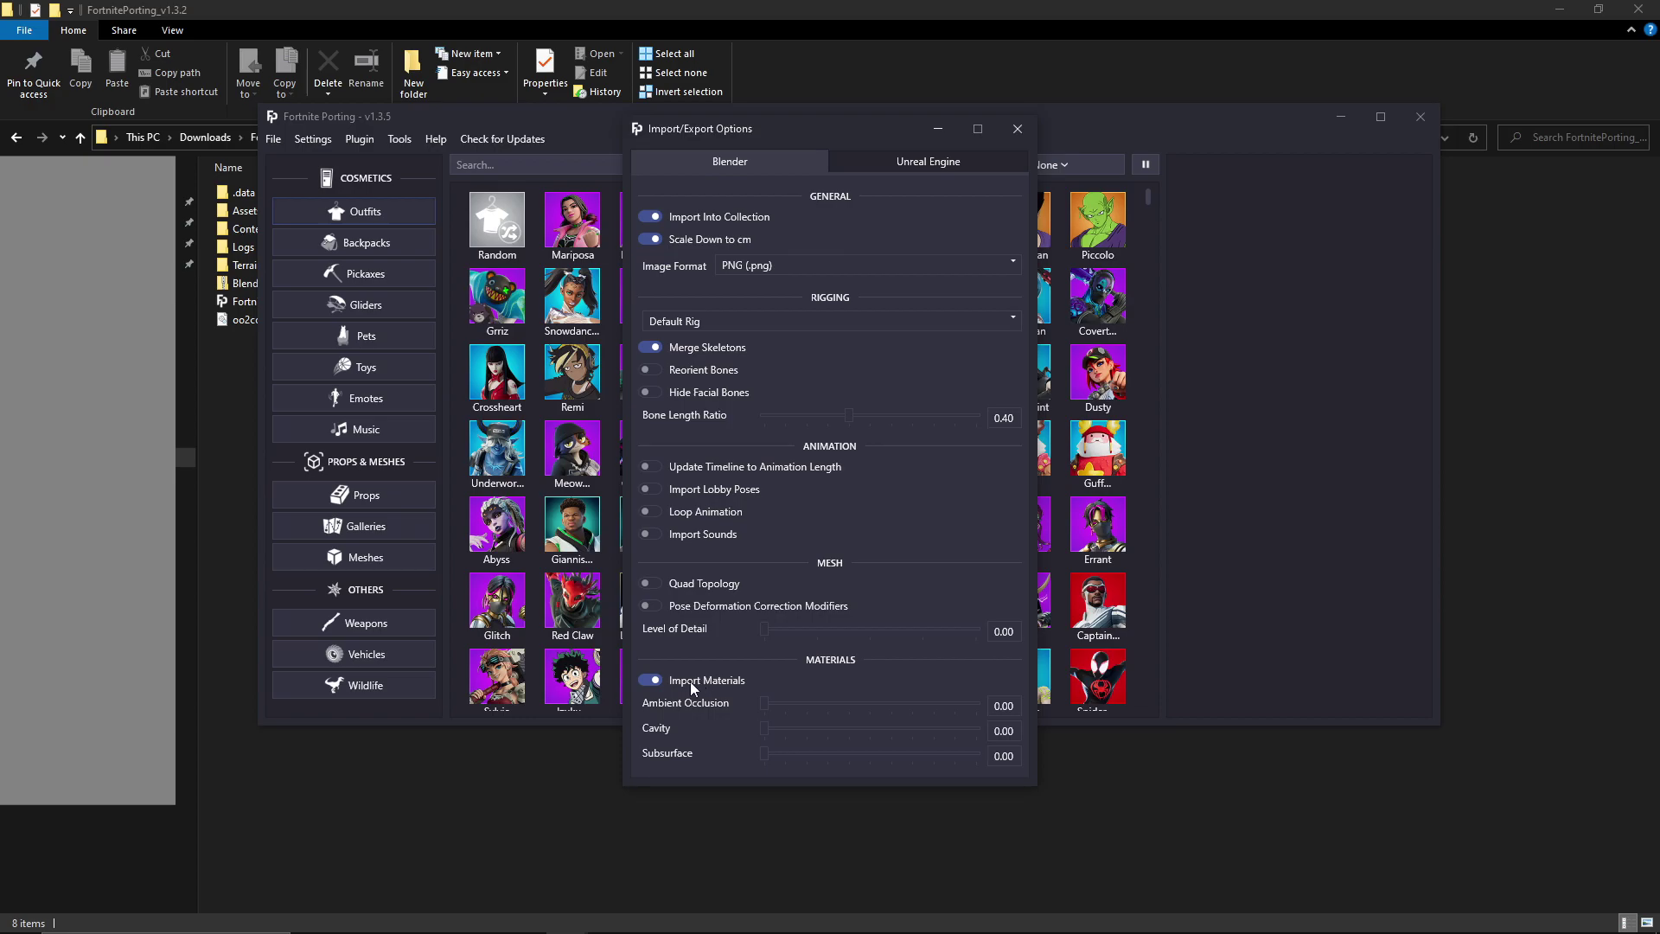
{"action": "key", "text": "Escape"}
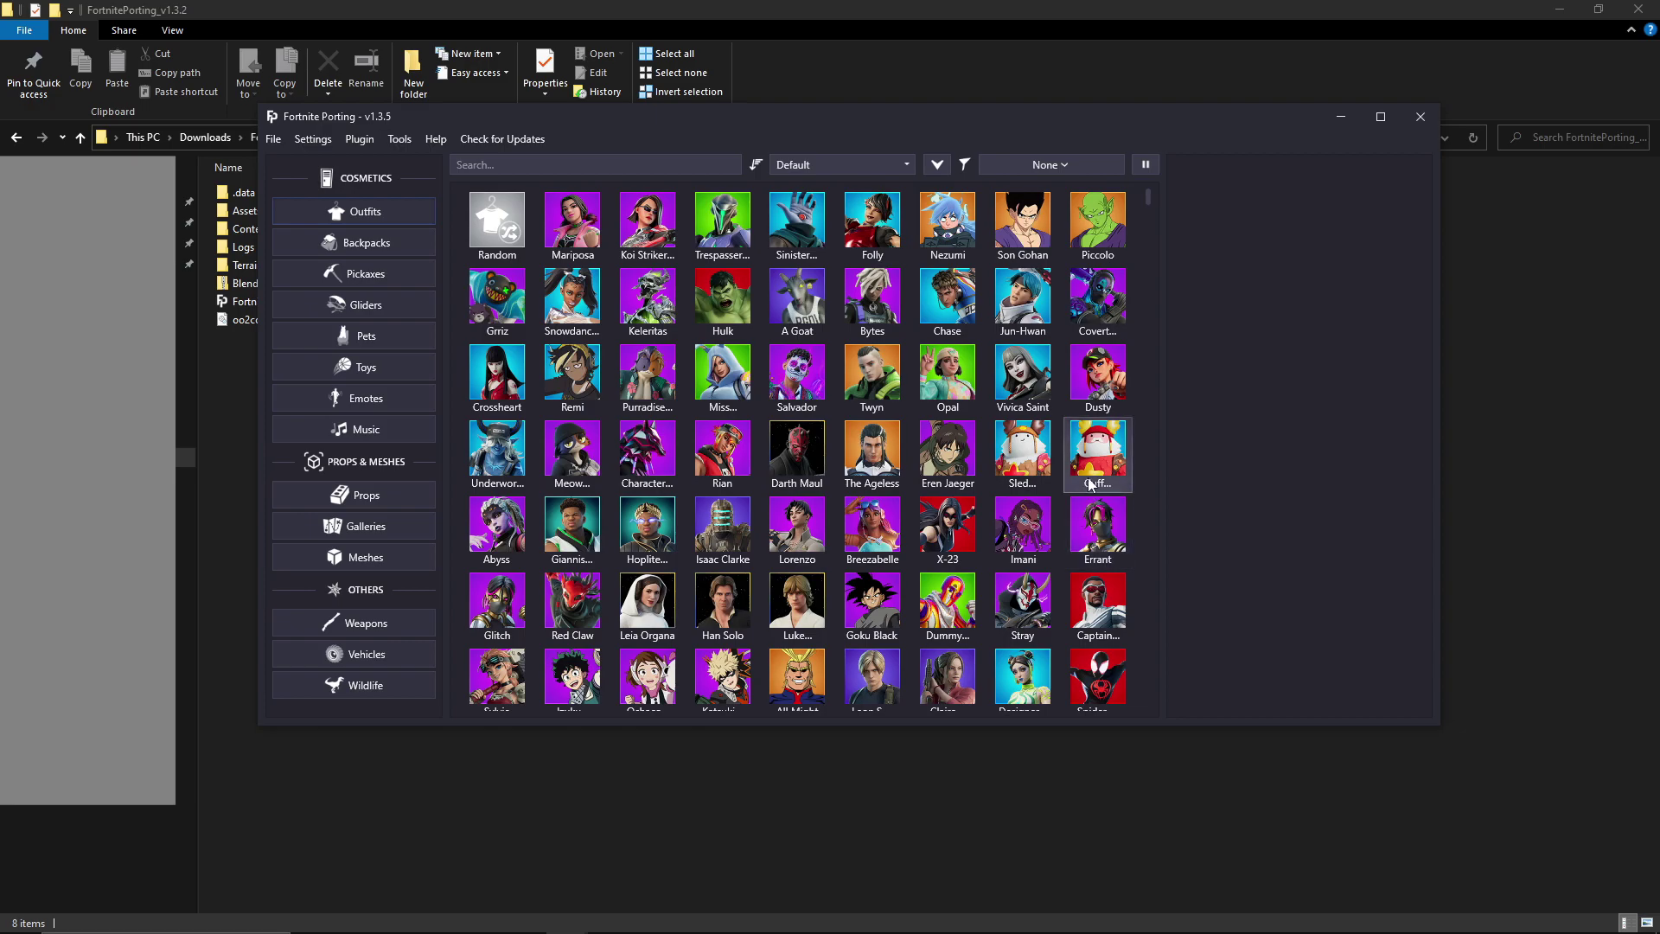
- Preview Remi's default and Sulk styles, then reselect Opal and send her to Blender
{"action": "left_click", "coordinate": [948, 374]}
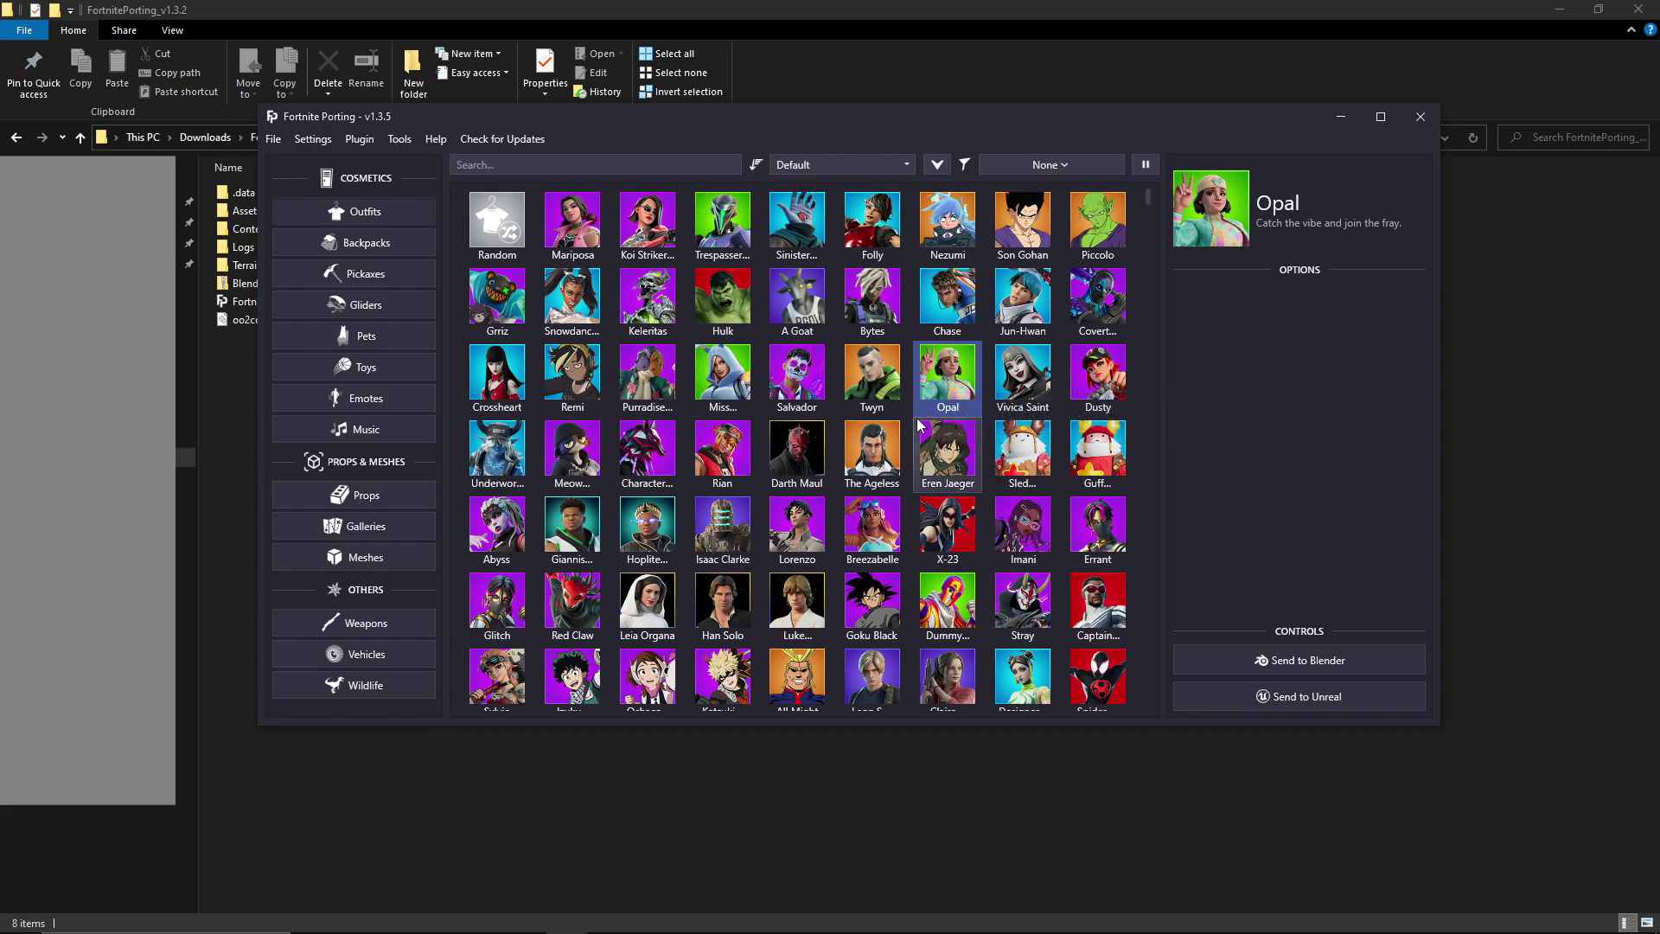
{"action": "left_click", "coordinate": [593, 380]}
{"action": "left_click", "coordinate": [1259, 356]}
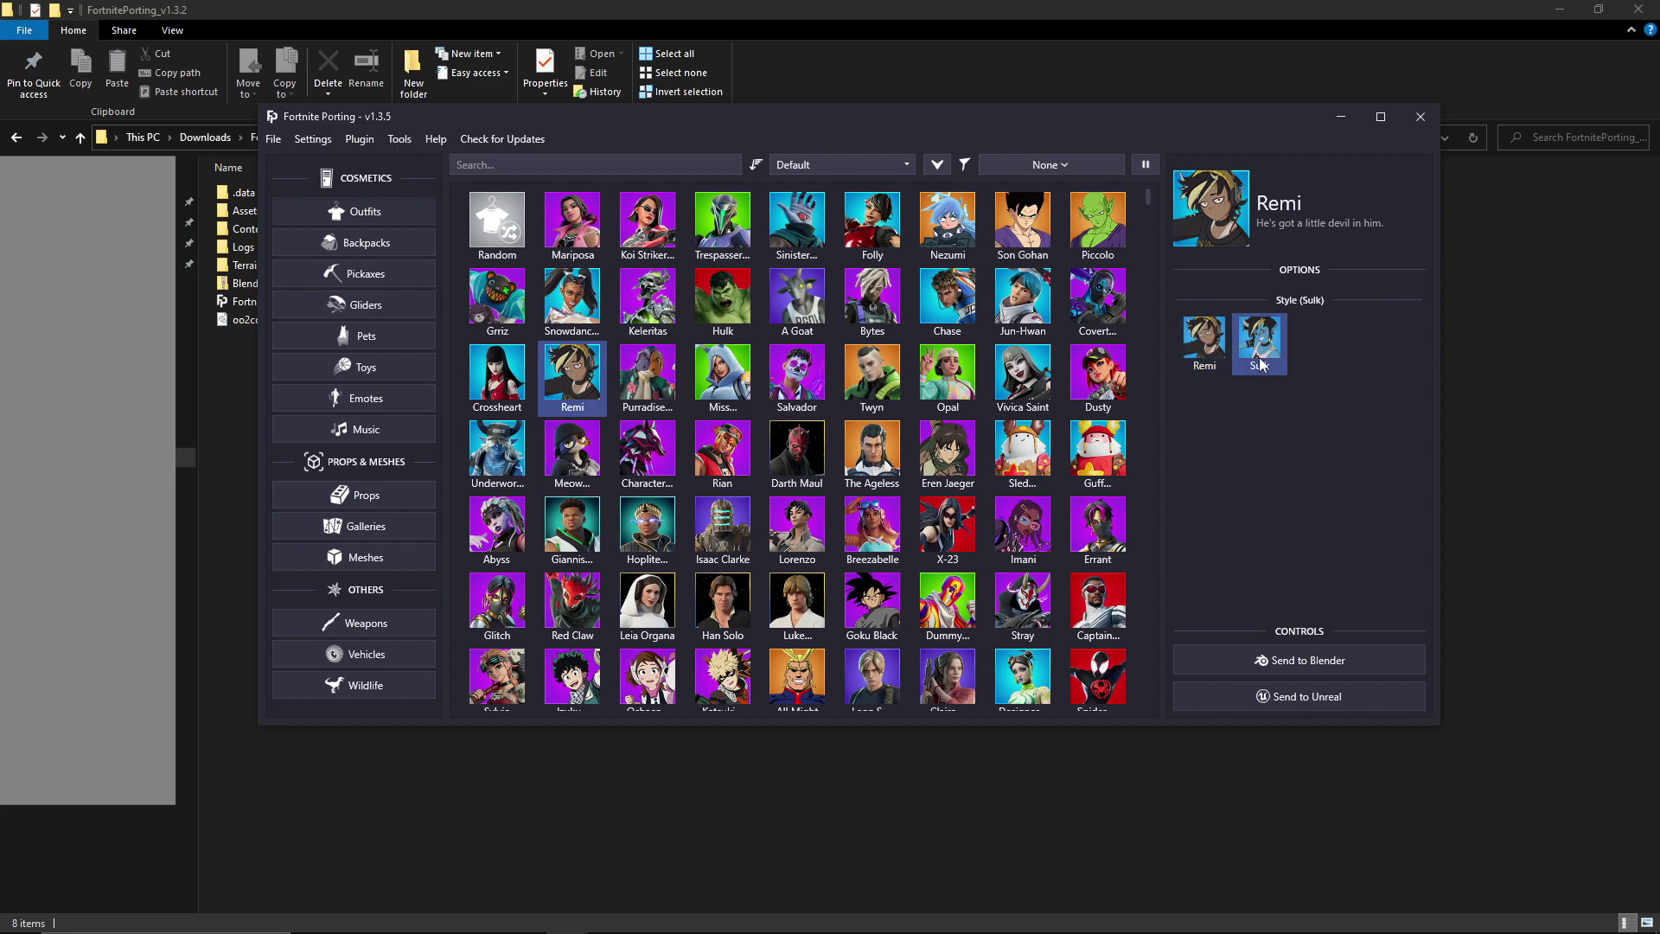
{"action": "left_click", "coordinate": [1199, 355]}
{"action": "left_click", "coordinate": [1245, 347]}
{"action": "left_click", "coordinate": [1208, 355]}
{"action": "left_click", "coordinate": [1272, 357]}
{"action": "left_click", "coordinate": [952, 392]}
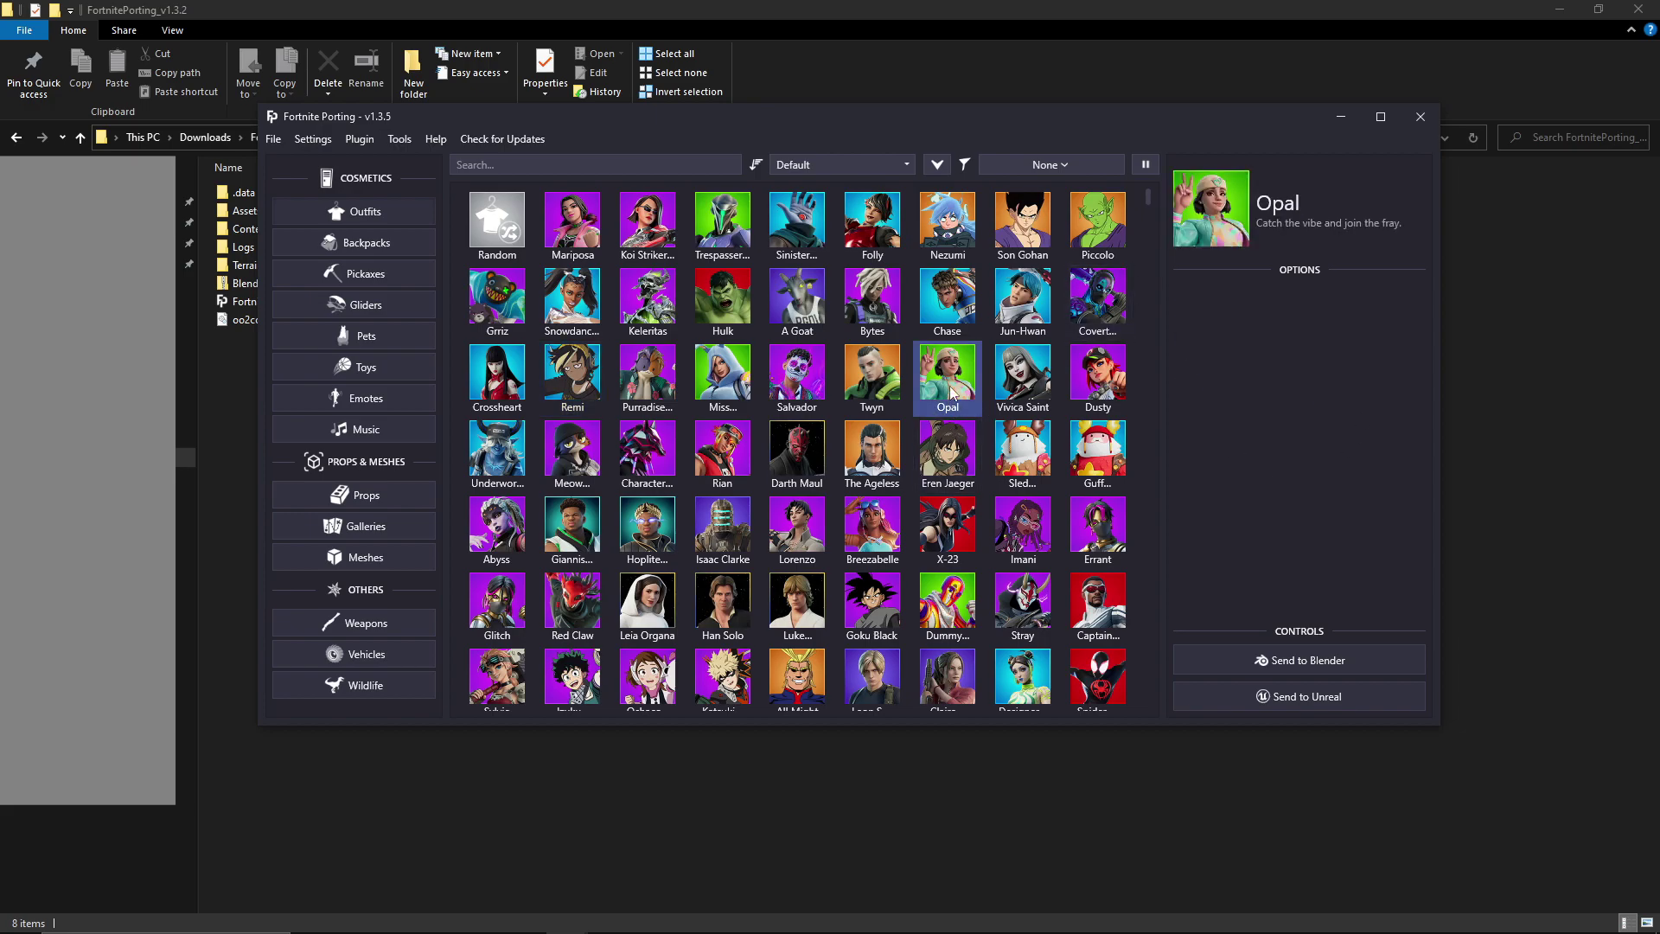
{"action": "left_click", "coordinate": [1300, 659]}
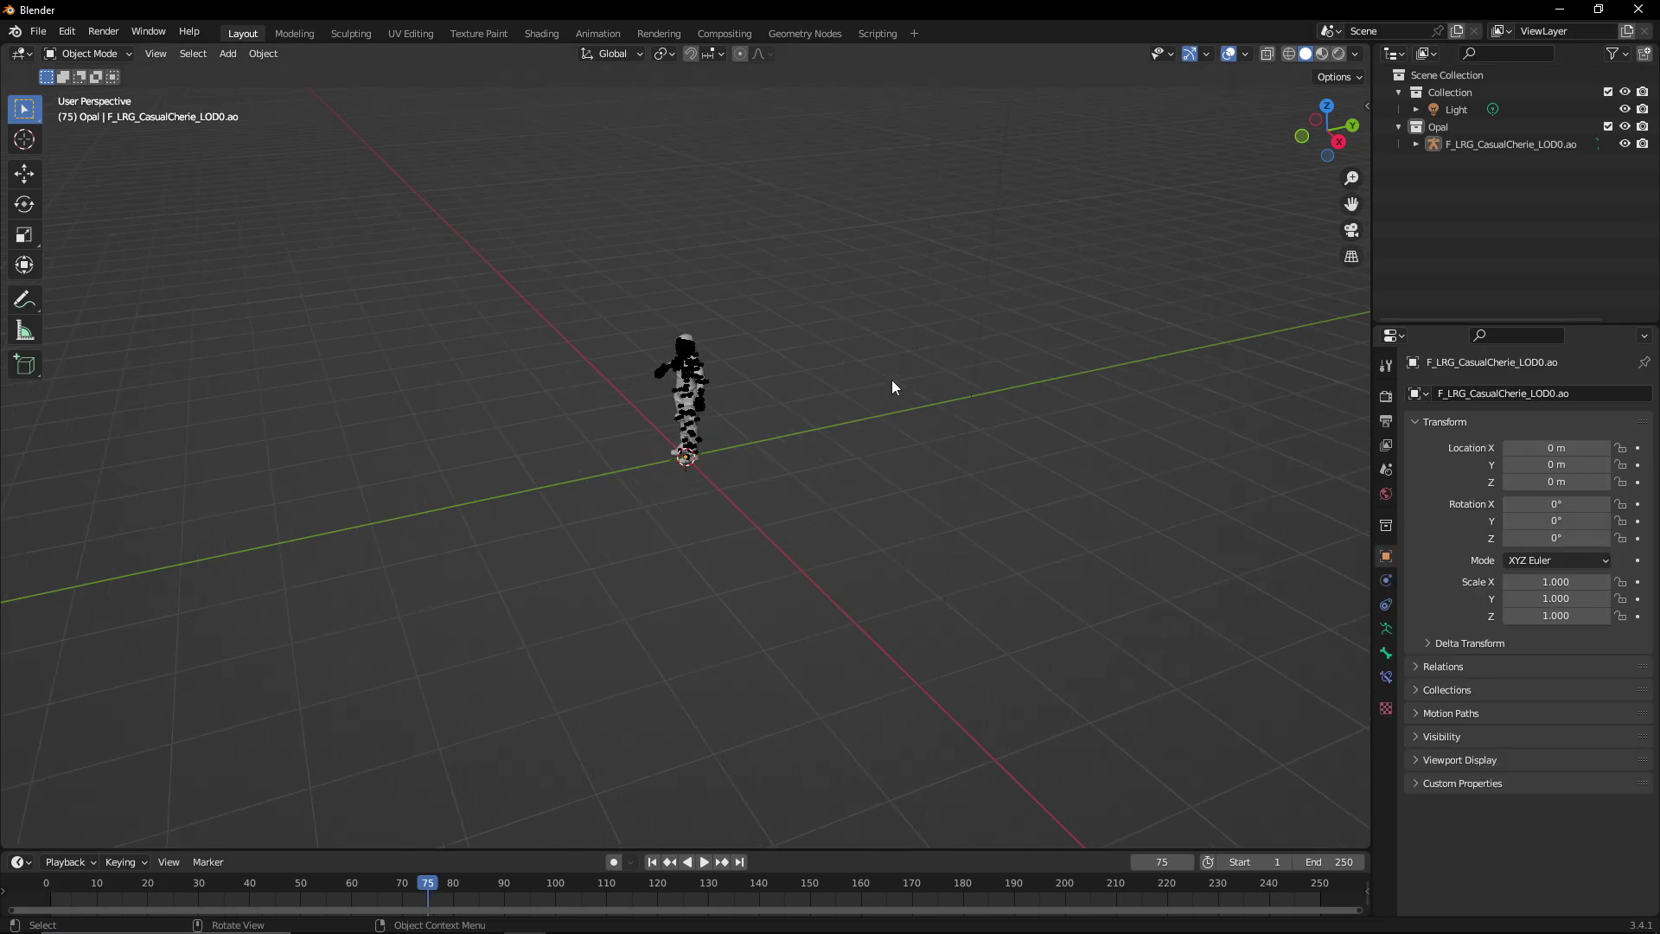
- Orbit to Opal's front, select her body mesh and switch to Rendered shading
{"action": "middle_click_drag", "start_coordinate": [886, 375], "coordinate": [1000, 277]}
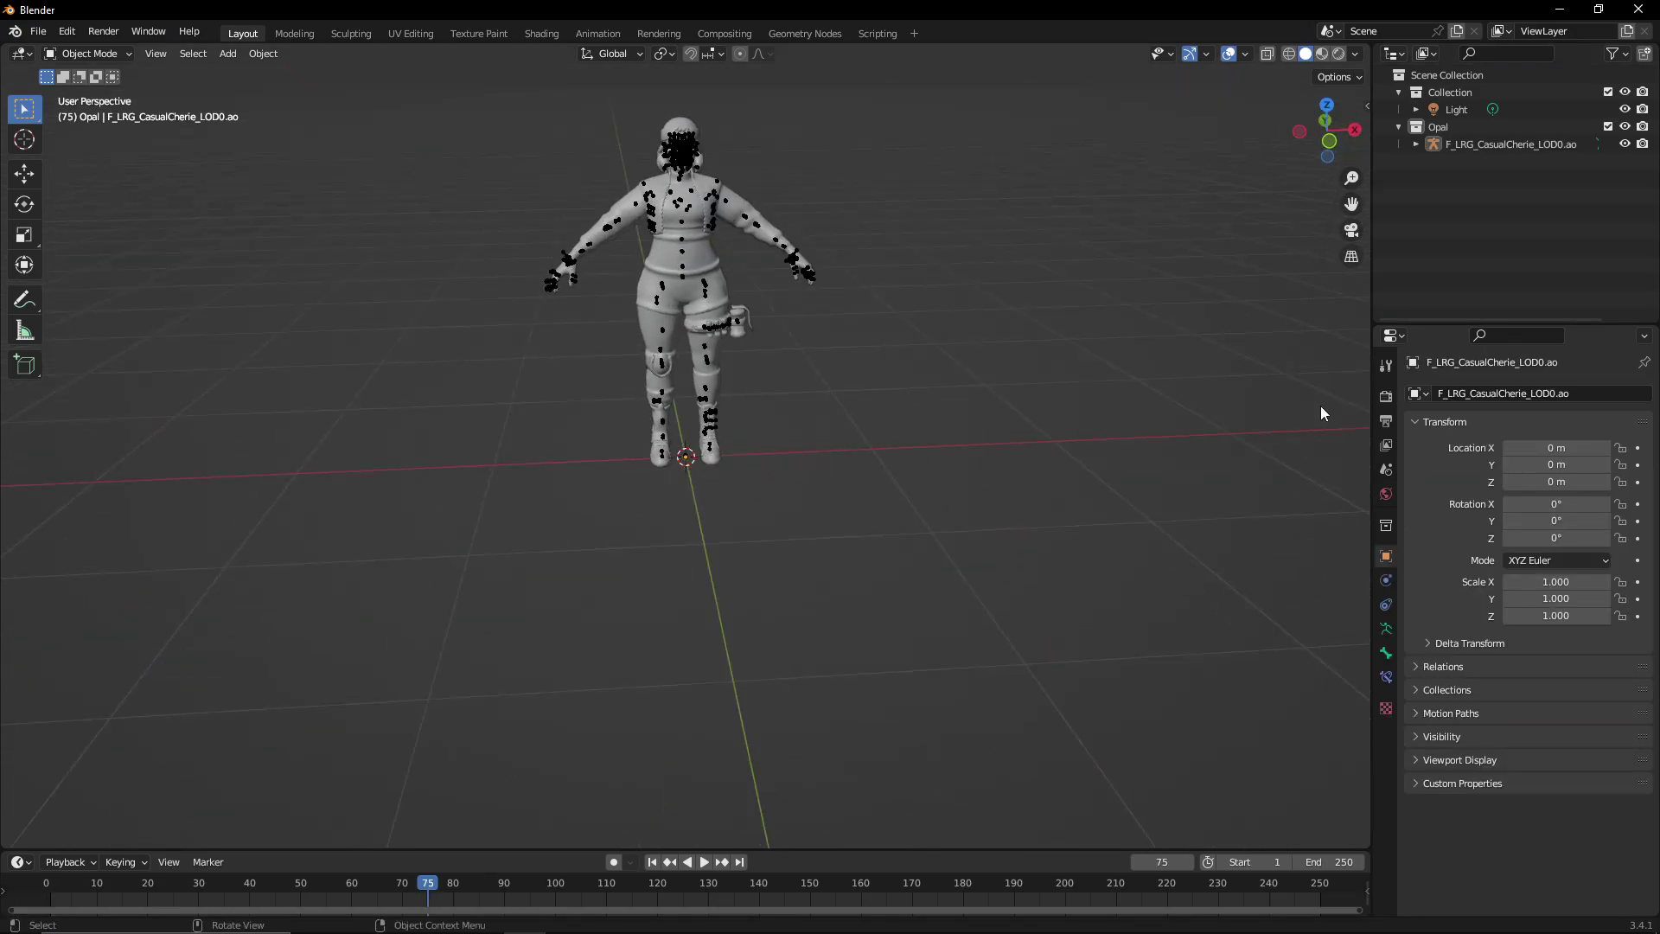
{"action": "left_click_drag", "start_coordinate": [1352, 203], "coordinate": [1352, 312]}
{"action": "scroll", "coordinate": [982, 309], "scroll_direction": "up", "scroll_amount": 2}
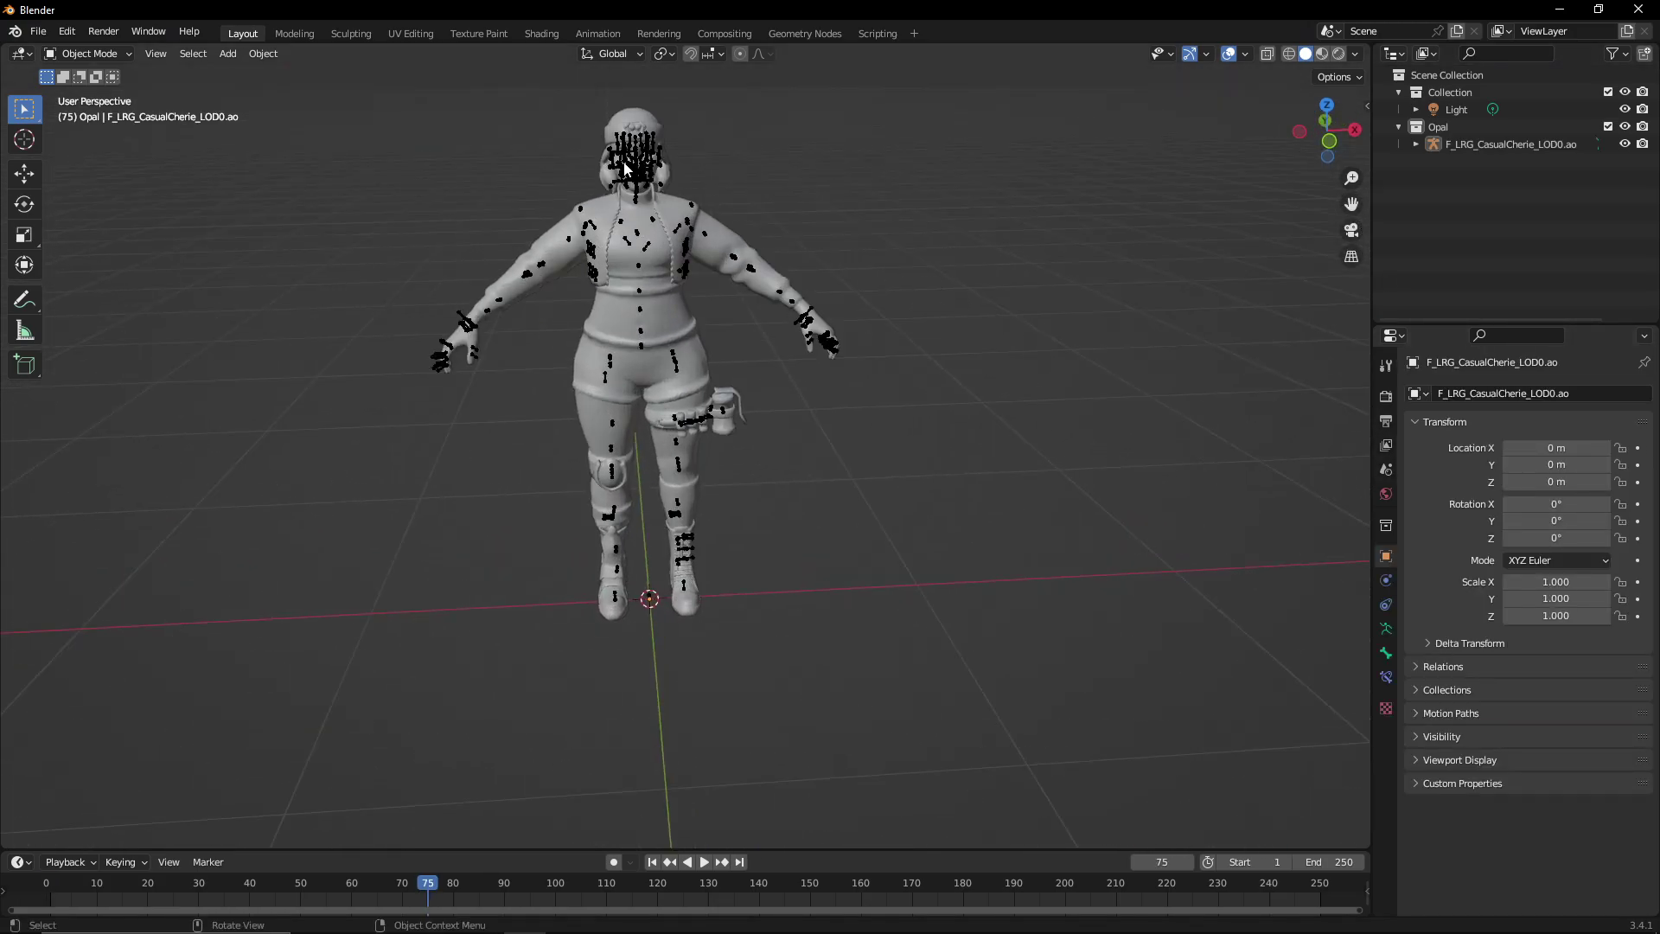
{"action": "left_click", "coordinate": [653, 155]}
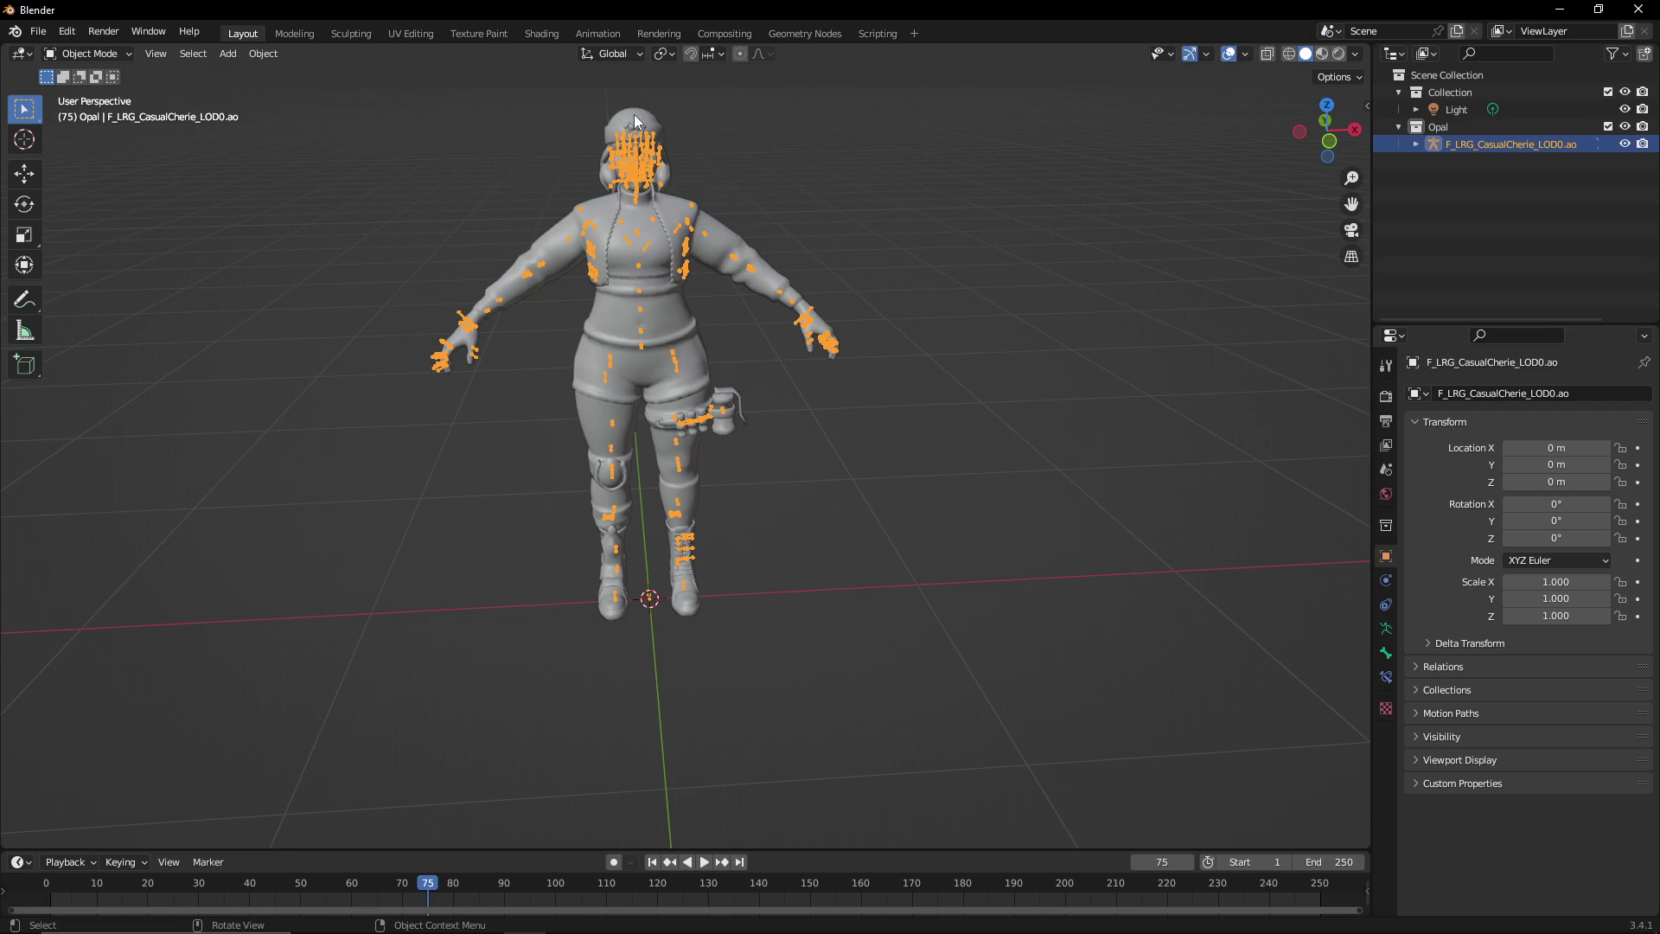
{"action": "left_click", "coordinate": [636, 121]}
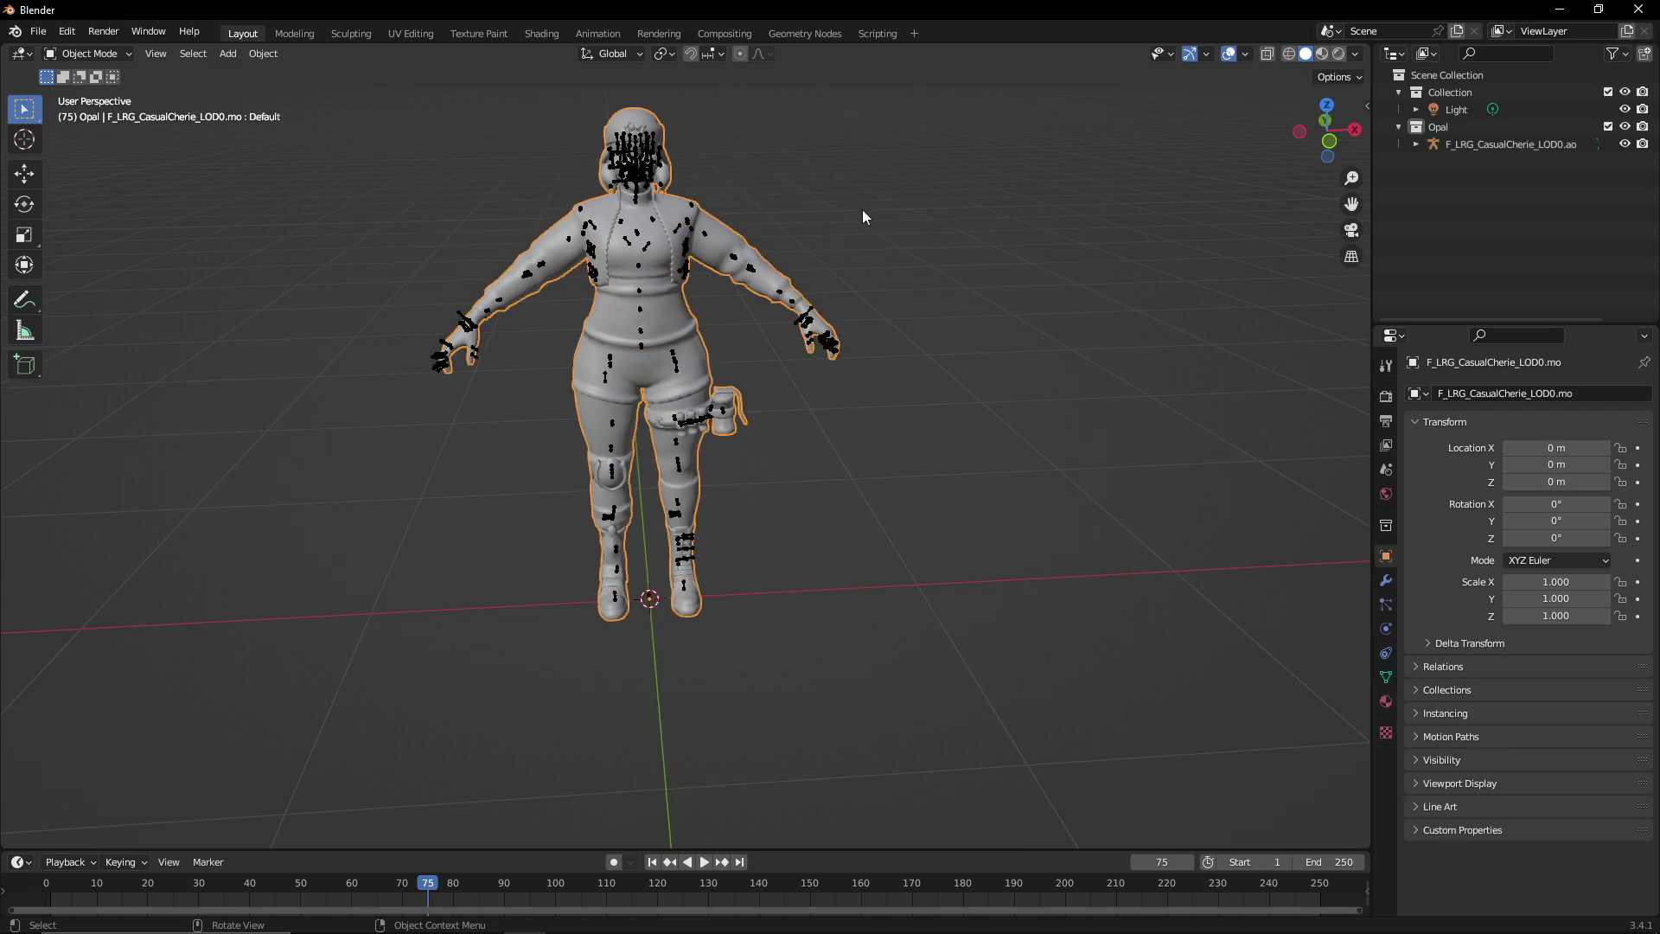
{"action": "left_click", "coordinate": [1340, 54]}
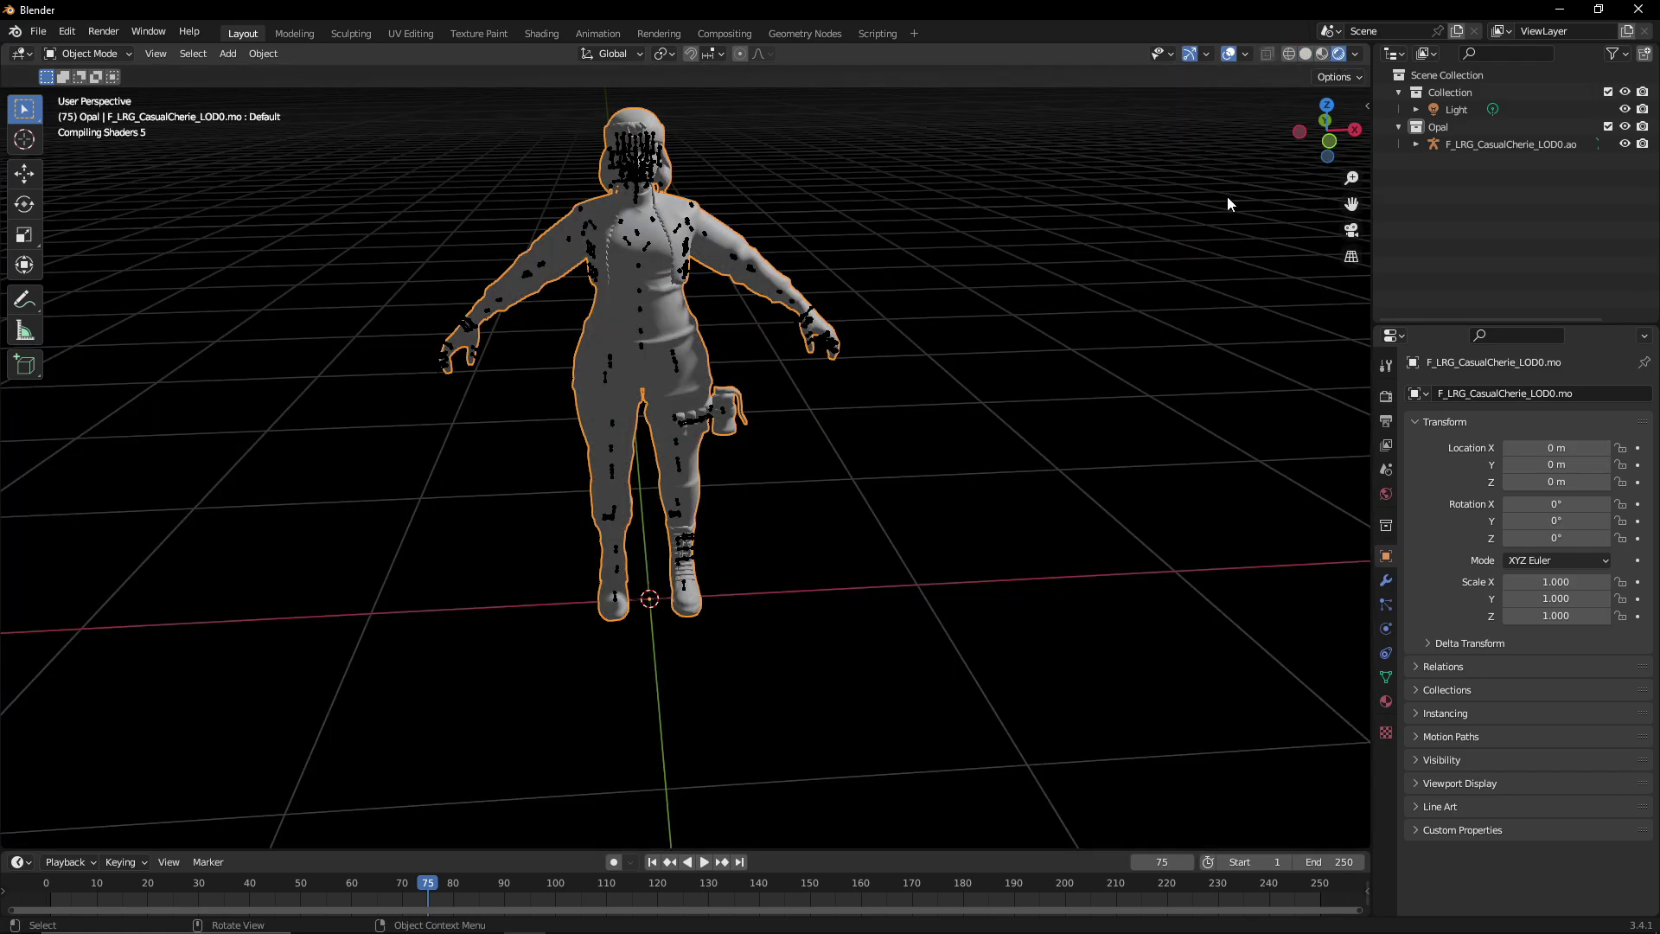
- Select Opal's armature and toggle its bone visibility
{"action": "scroll", "coordinate": [823, 230], "scroll_direction": "up", "scroll_amount": 4}
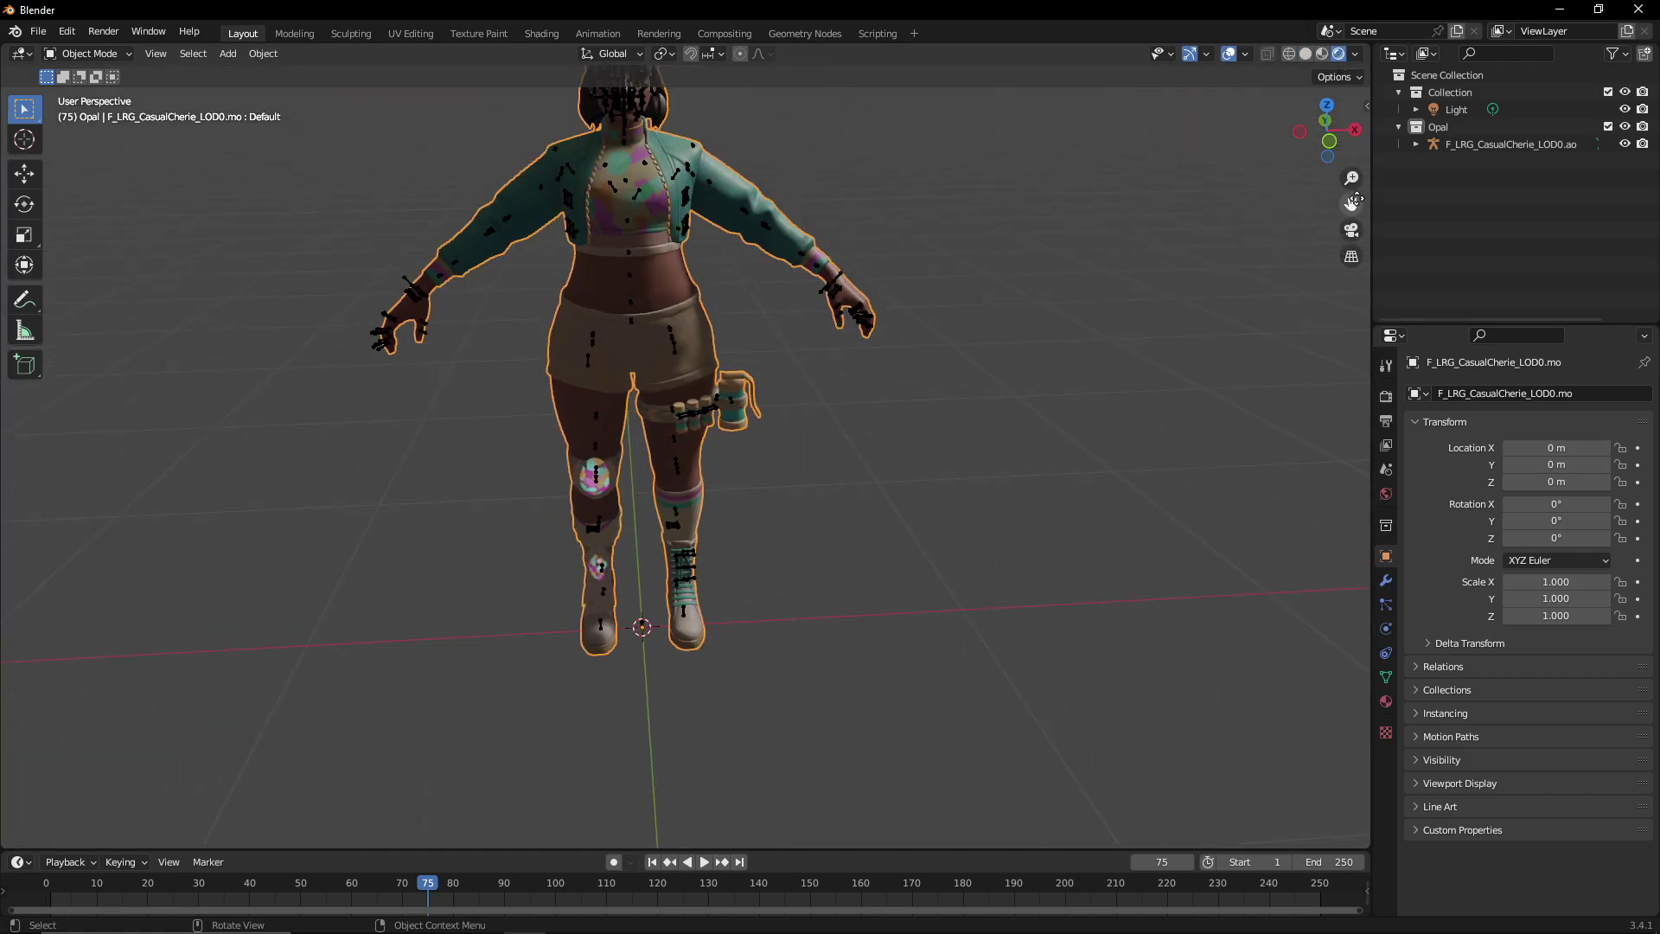
{"action": "scroll", "coordinate": [1351, 200], "scroll_direction": "up", "scroll_amount": 2}
{"action": "left_click", "coordinate": [1522, 145]}
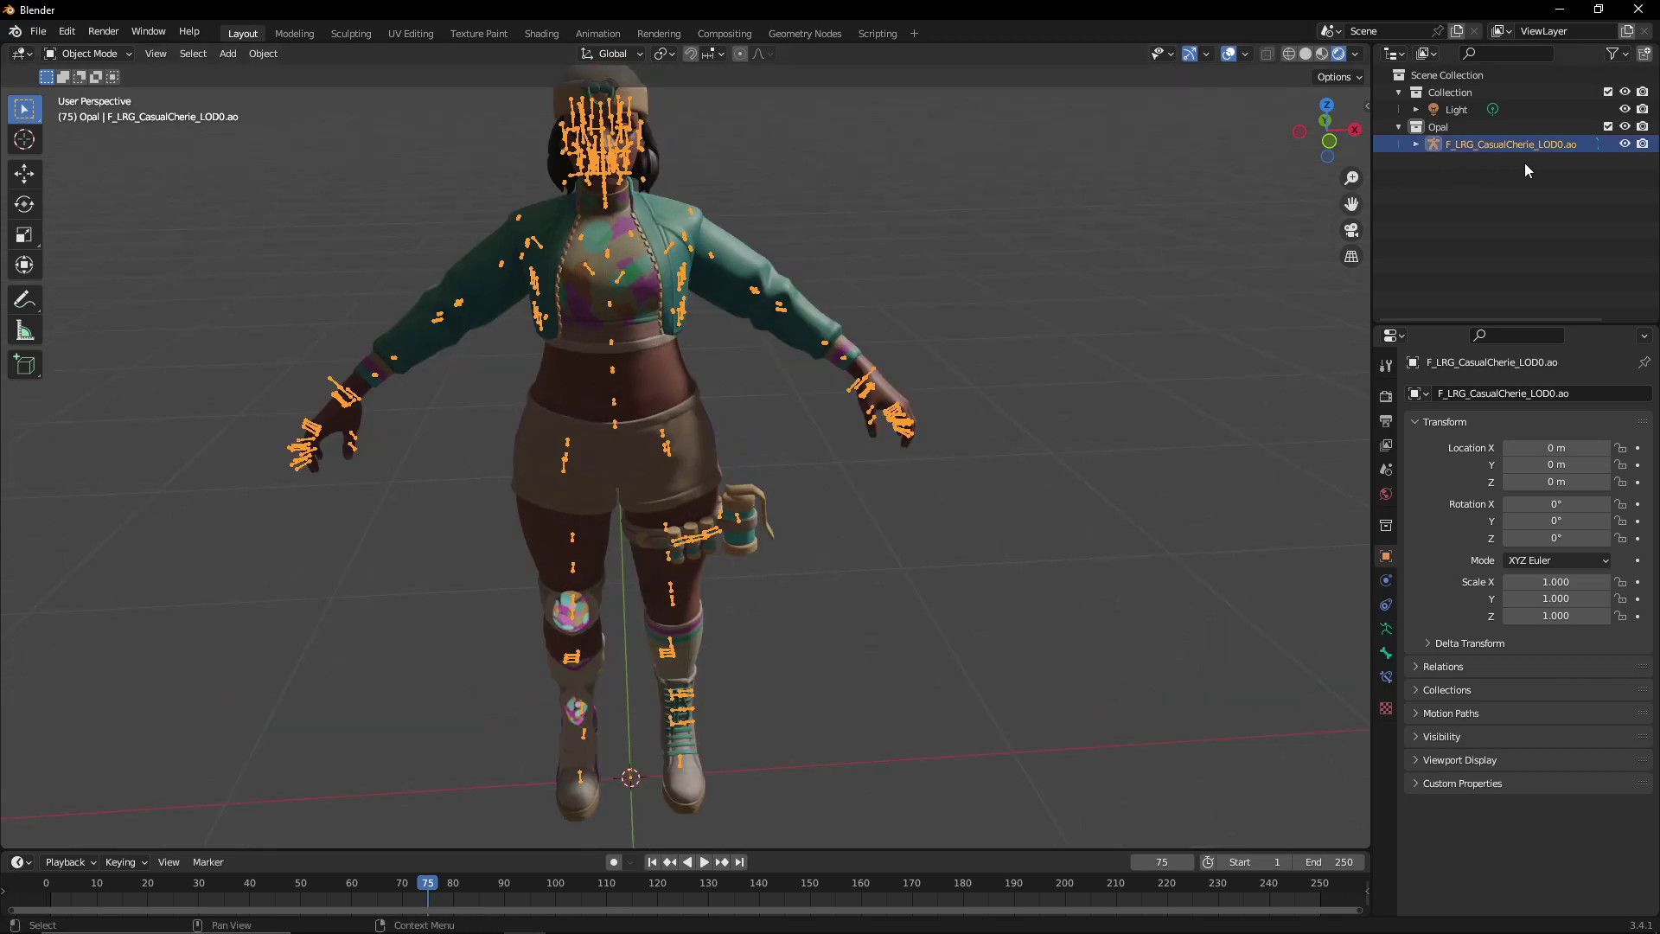
{"action": "left_click", "coordinate": [1626, 144]}
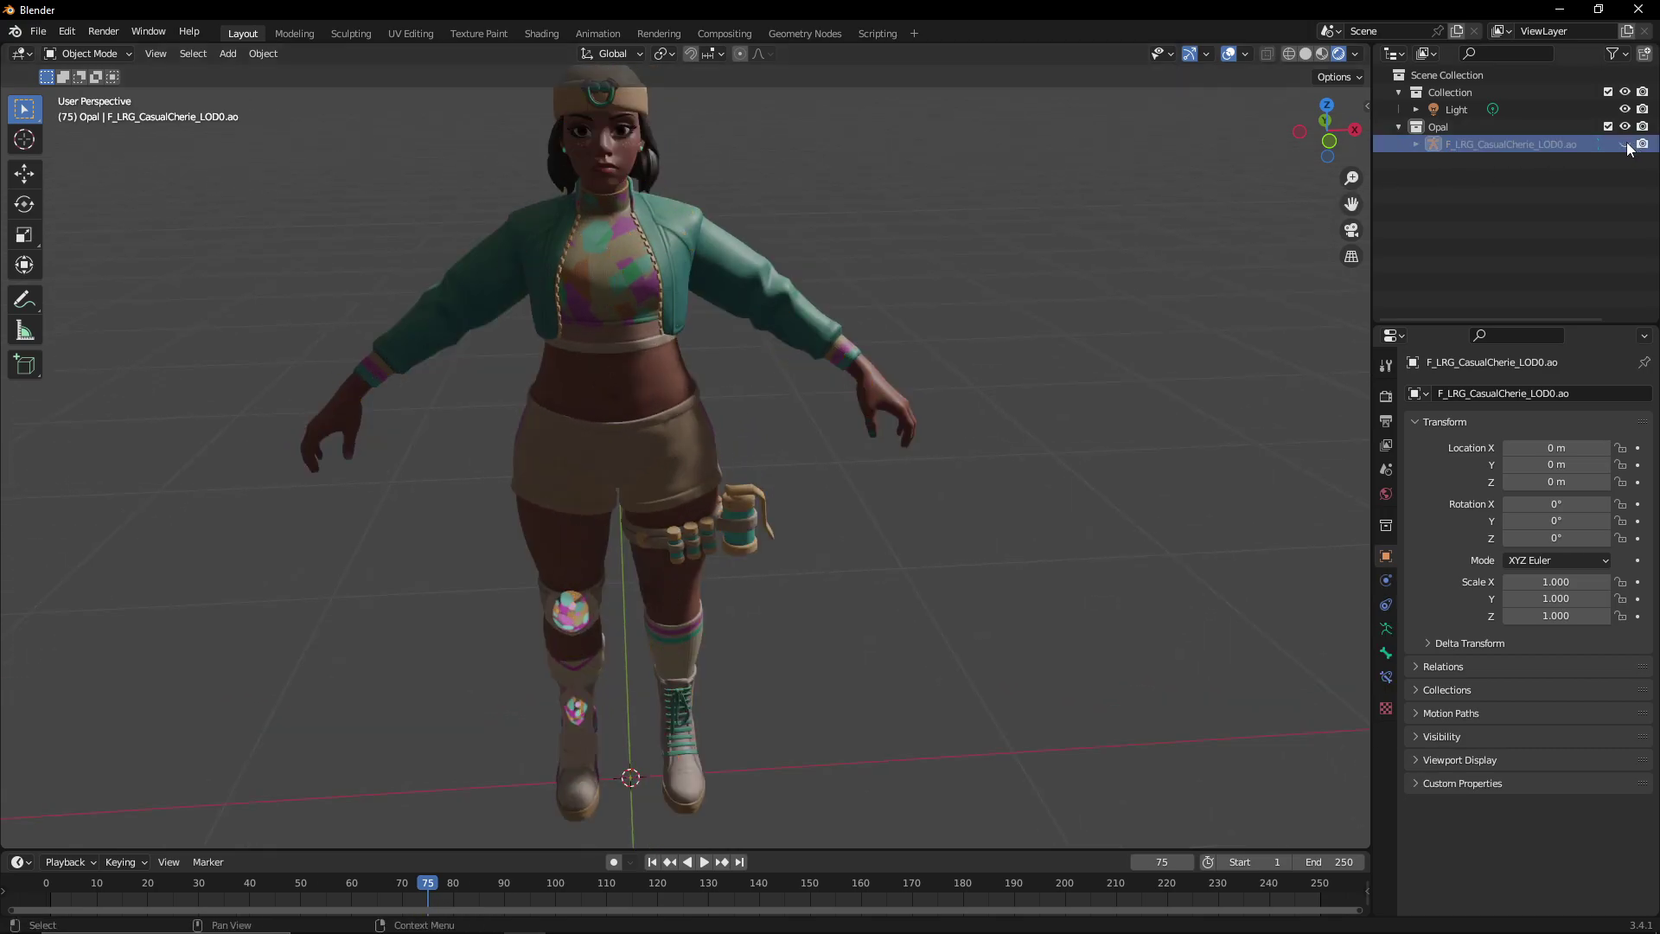
{"action": "middle_click_drag", "start_coordinate": [1045, 230], "coordinate": [938, 230]}
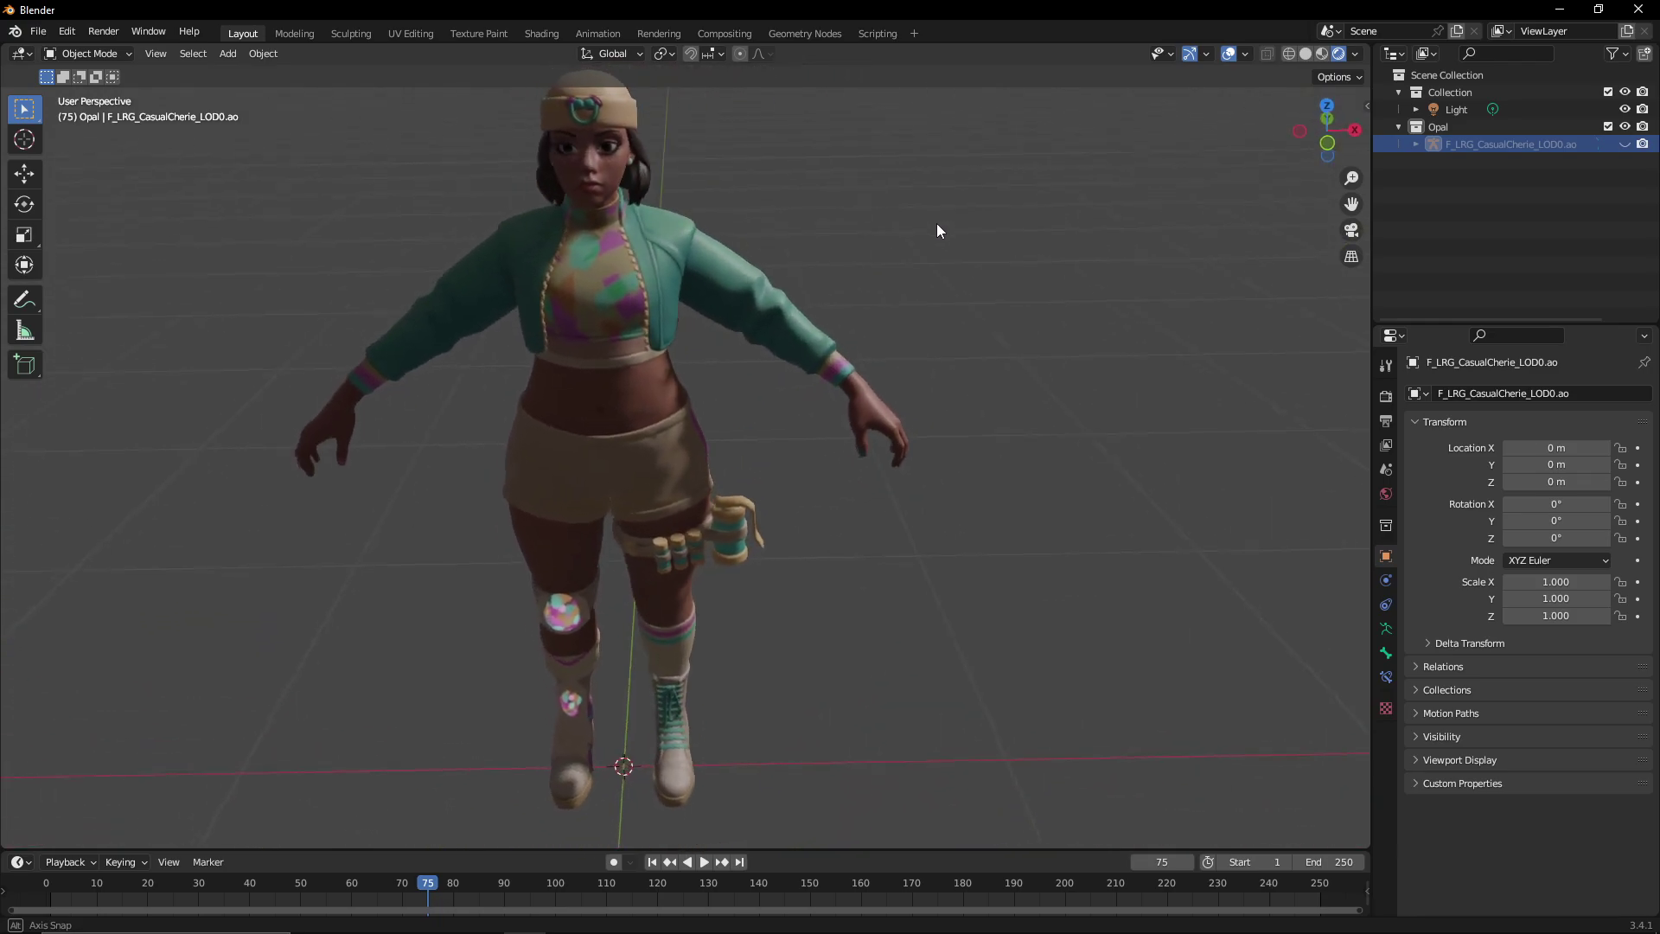
- Return the timeline to frame 0 so Opal shows her default pose
{"action": "key", "text": "ctrl+z"}
{"action": "scroll", "coordinate": [930, 222], "scroll_direction": "down", "scroll_amount": 2}
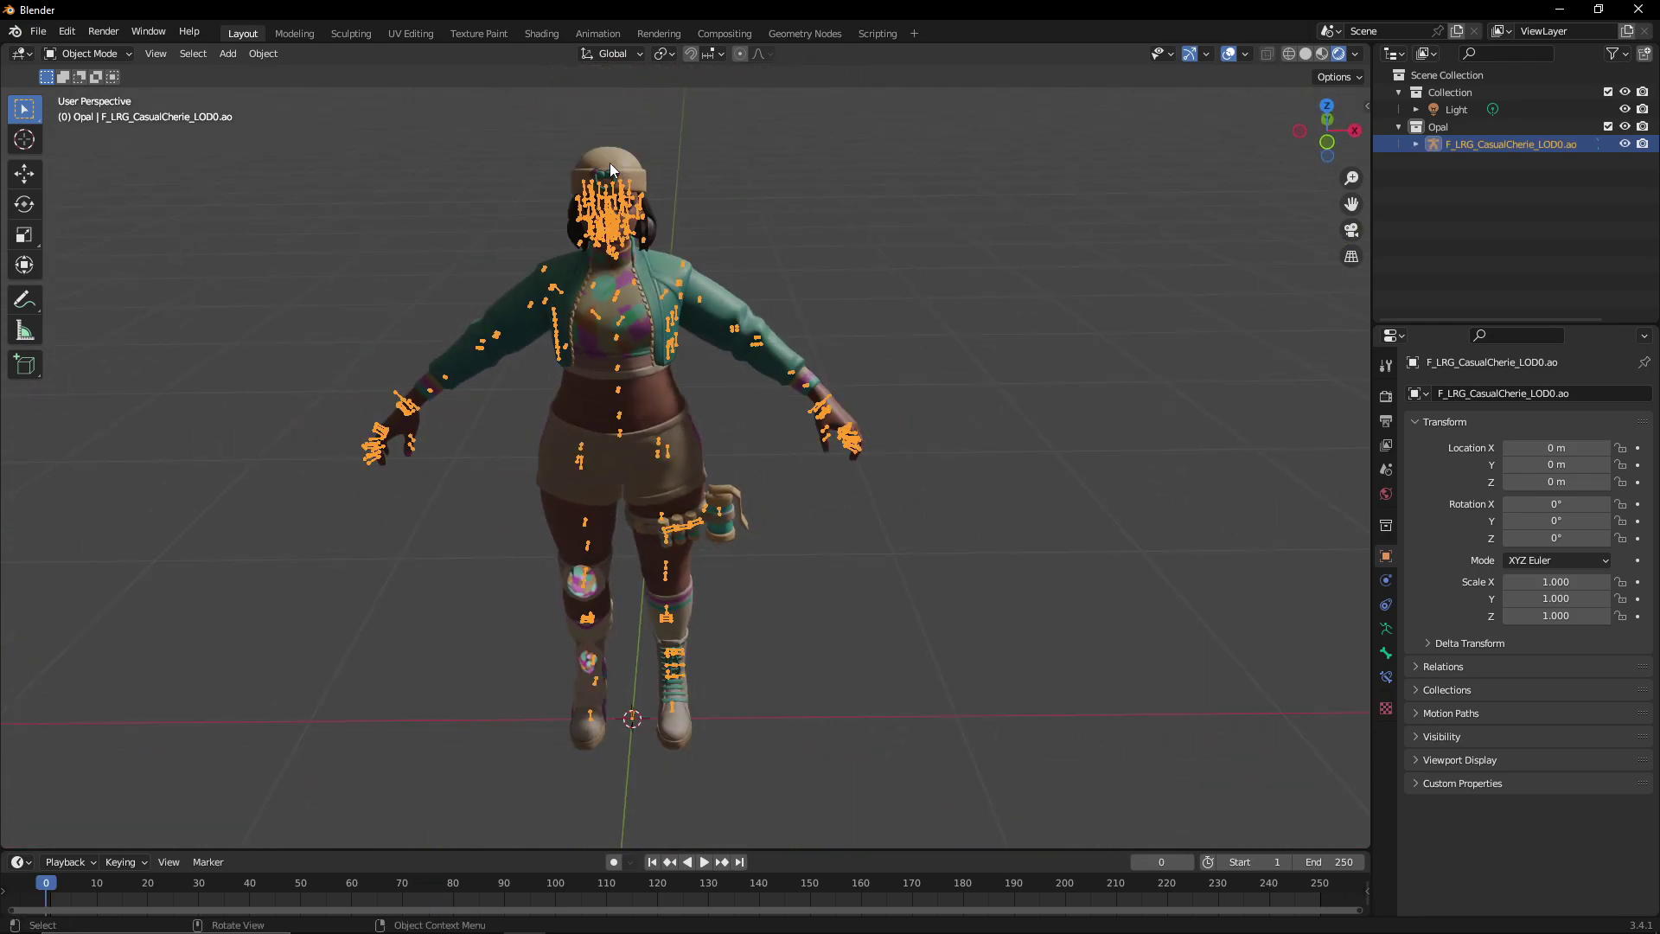
{"action": "scroll", "coordinate": [459, 172], "scroll_direction": "up", "scroll_amount": 1}
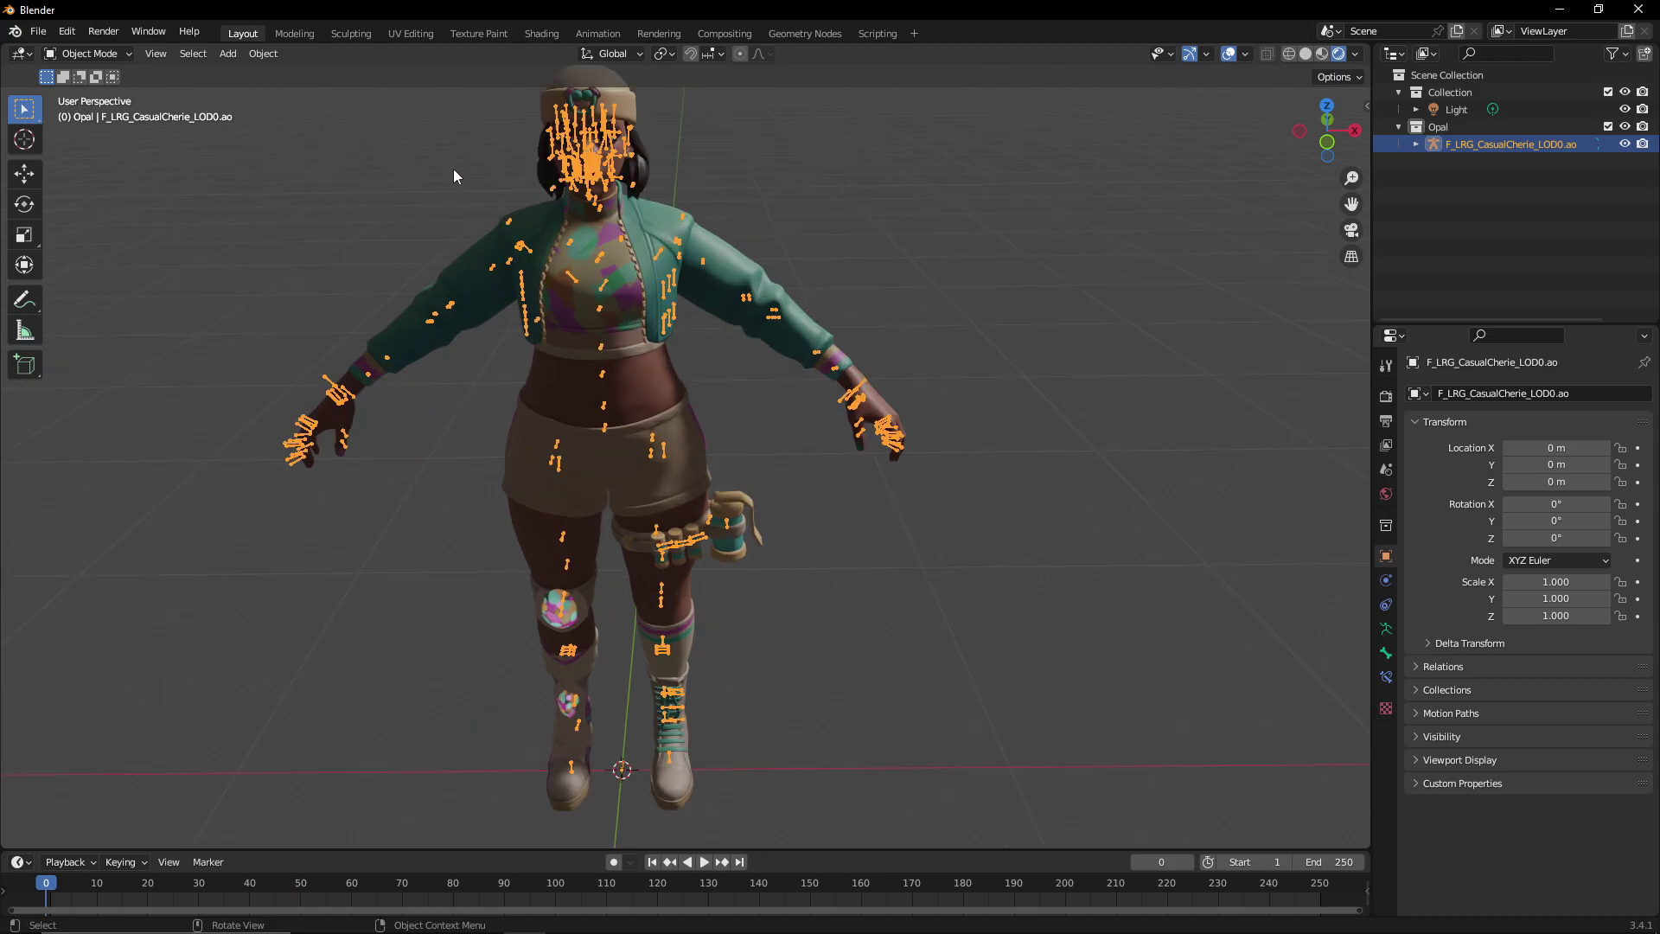
{"action": "scroll", "coordinate": [453, 169], "scroll_direction": "down", "scroll_amount": 3}
{"action": "scroll", "coordinate": [583, 262], "scroll_direction": "down", "scroll_amount": 1}
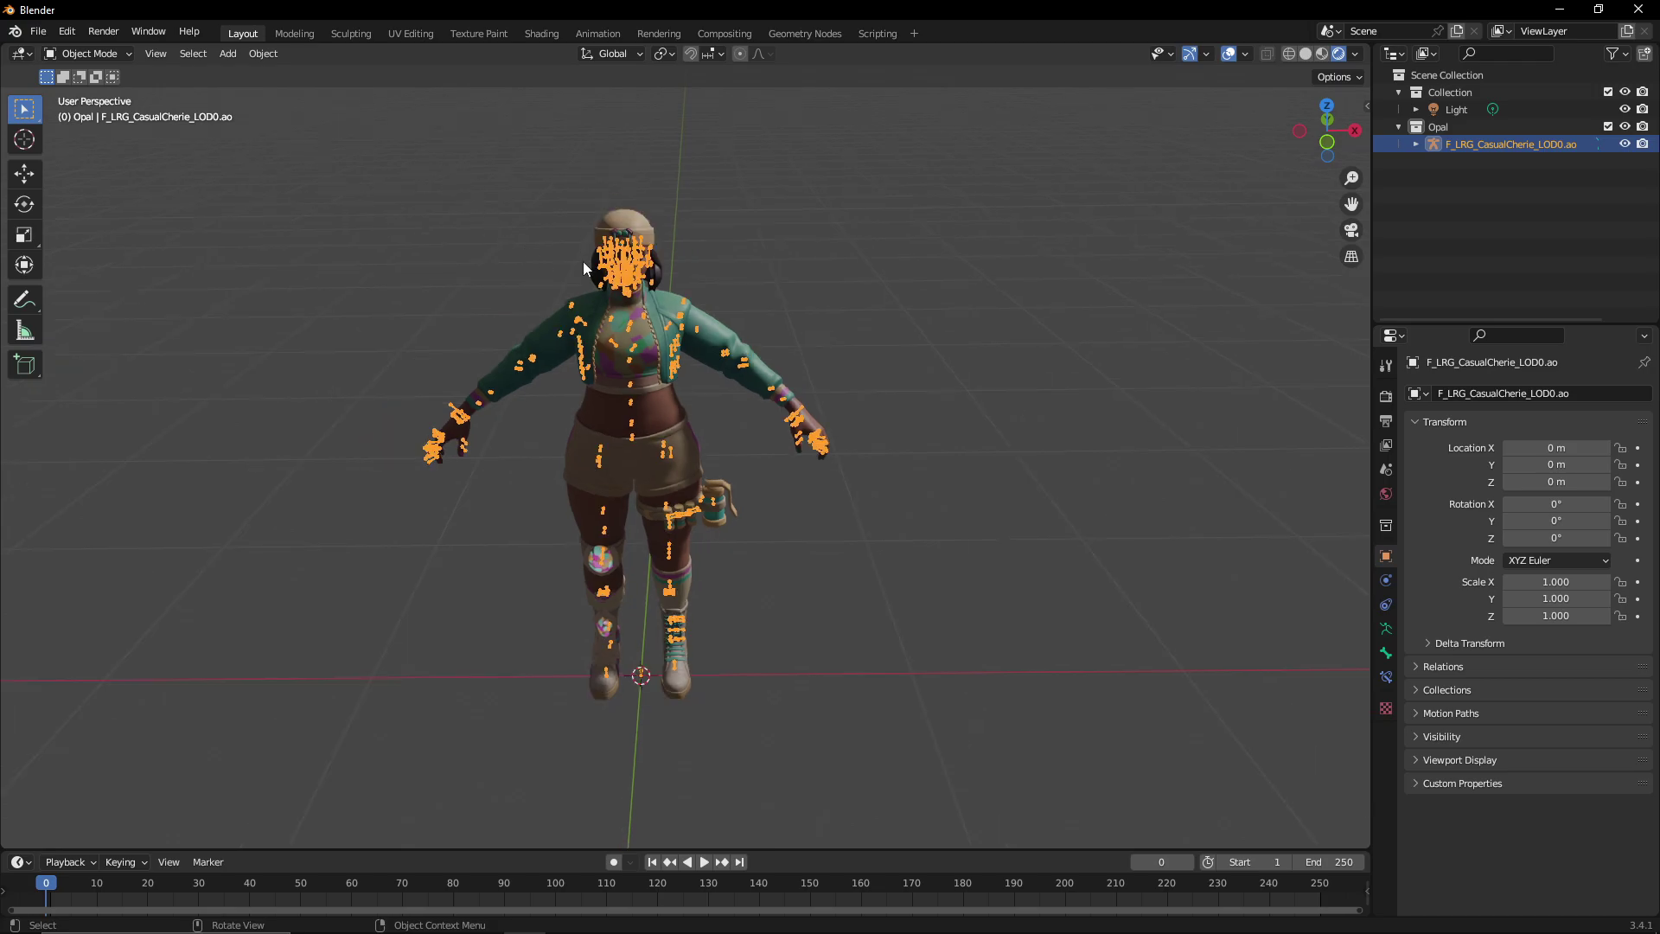
- Switch to Fortnite Porting and select the Zany emote from the Emotes catalogue
{"action": "key", "text": "alt+Tab"}
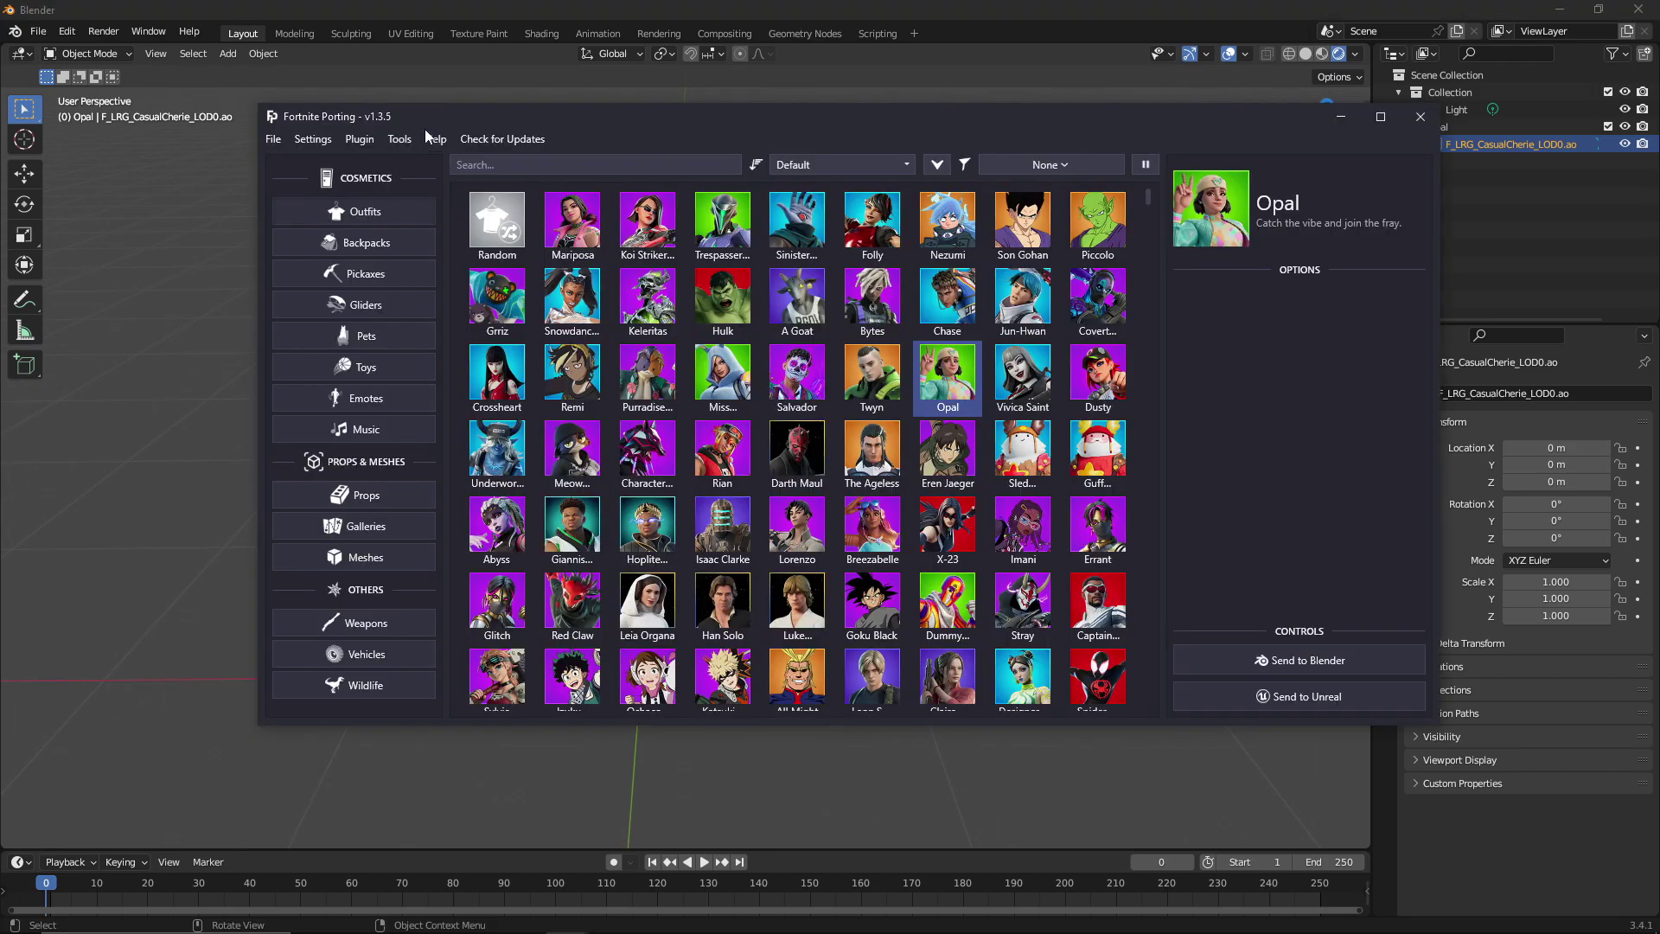
{"action": "left_click_drag", "start_coordinate": [432, 107], "coordinate": [479, 91]}
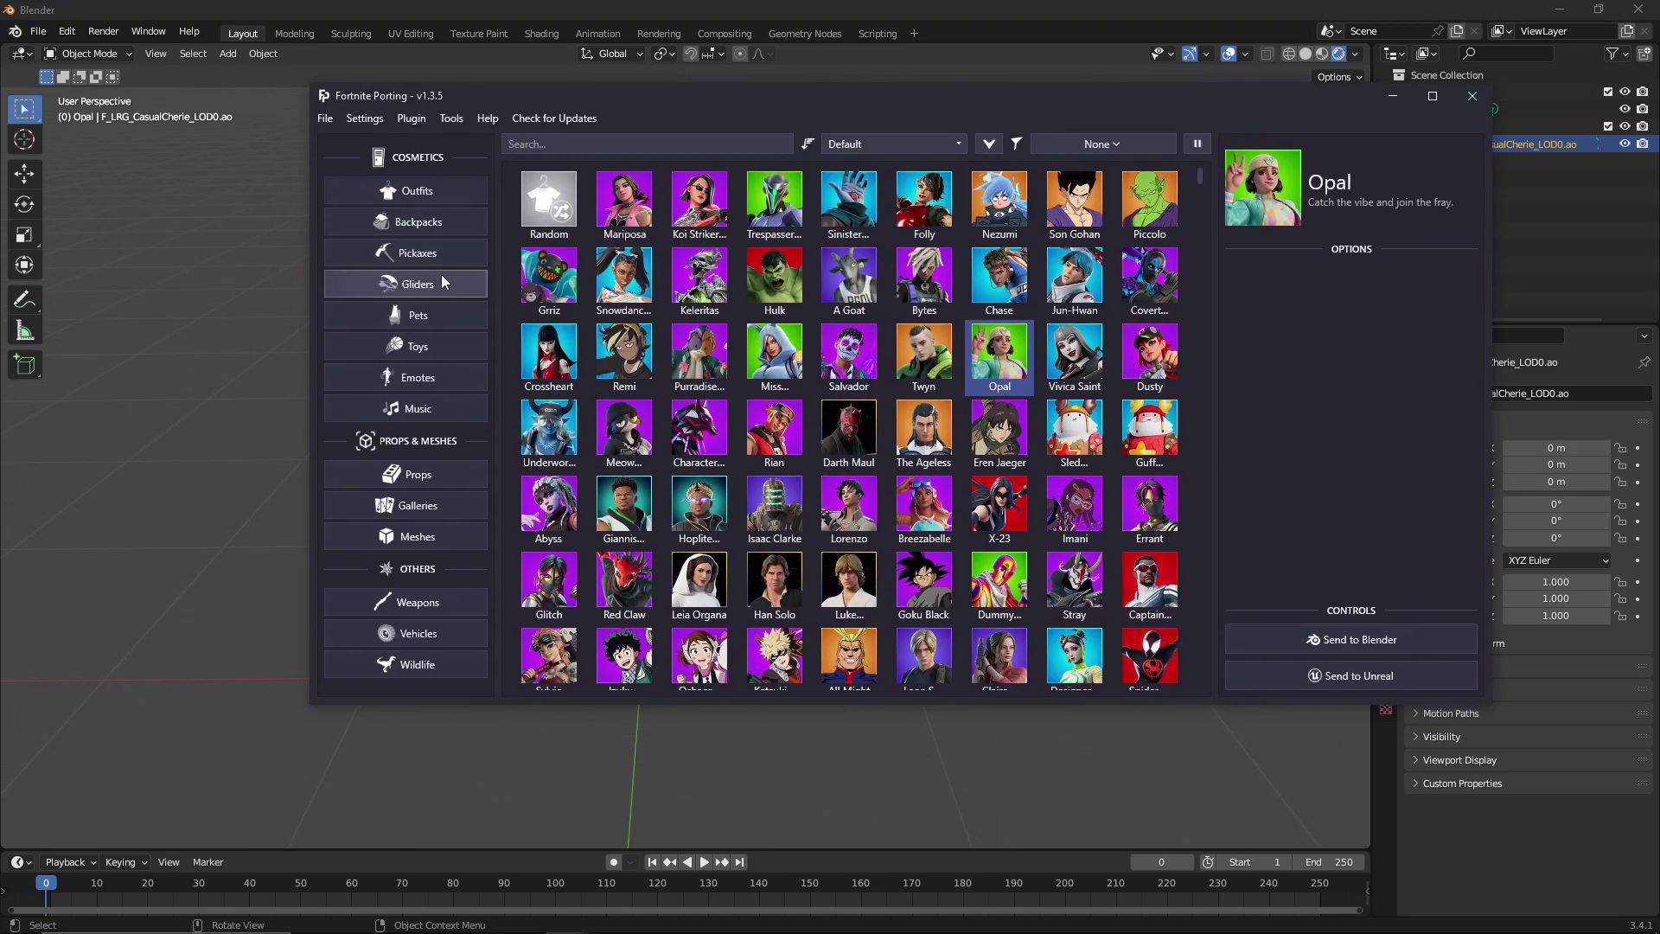
{"action": "left_click", "coordinate": [431, 384]}
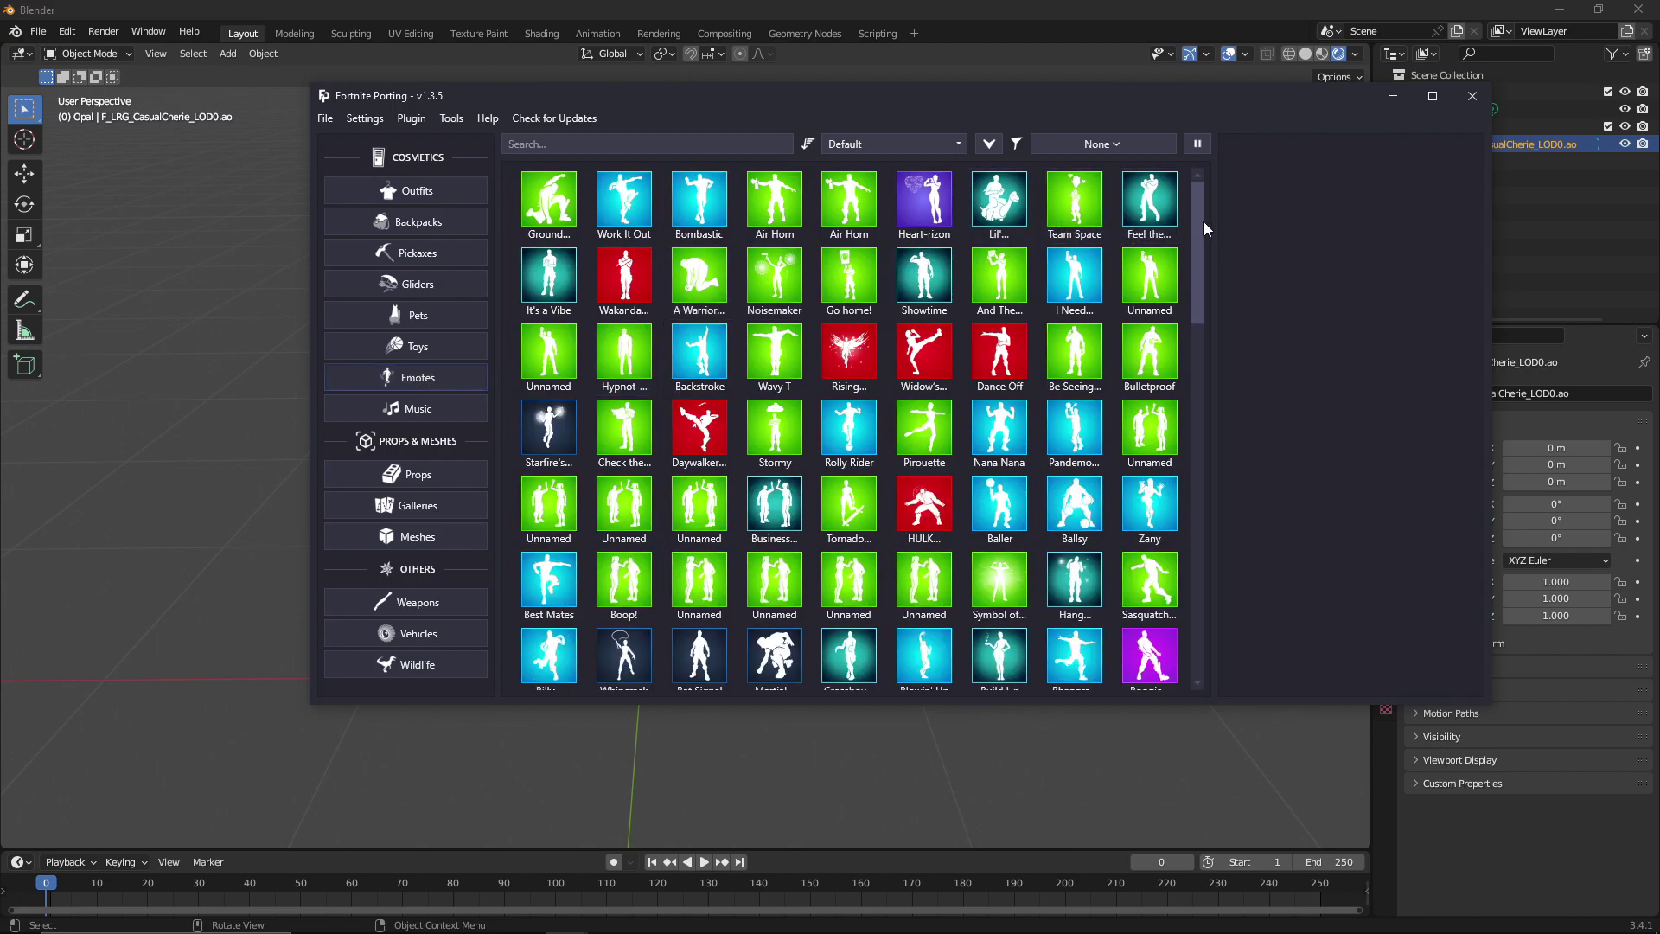
{"action": "scroll", "coordinate": [1176, 221], "scroll_direction": "down", "scroll_amount": 3}
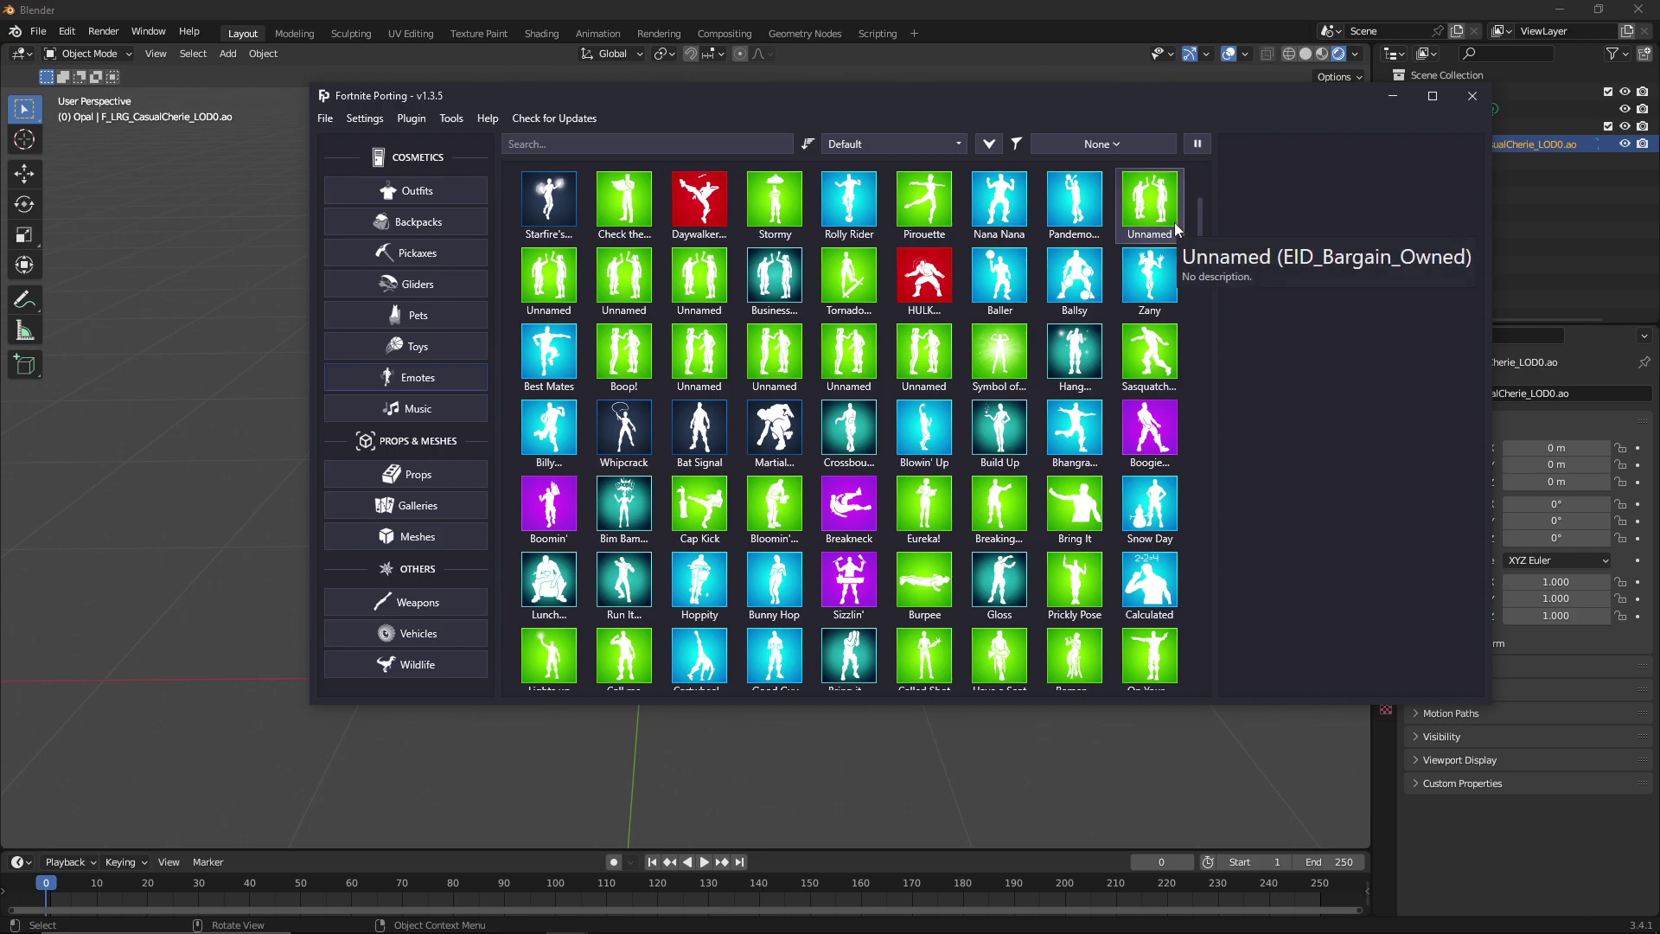
{"action": "left_click", "coordinate": [1150, 278]}
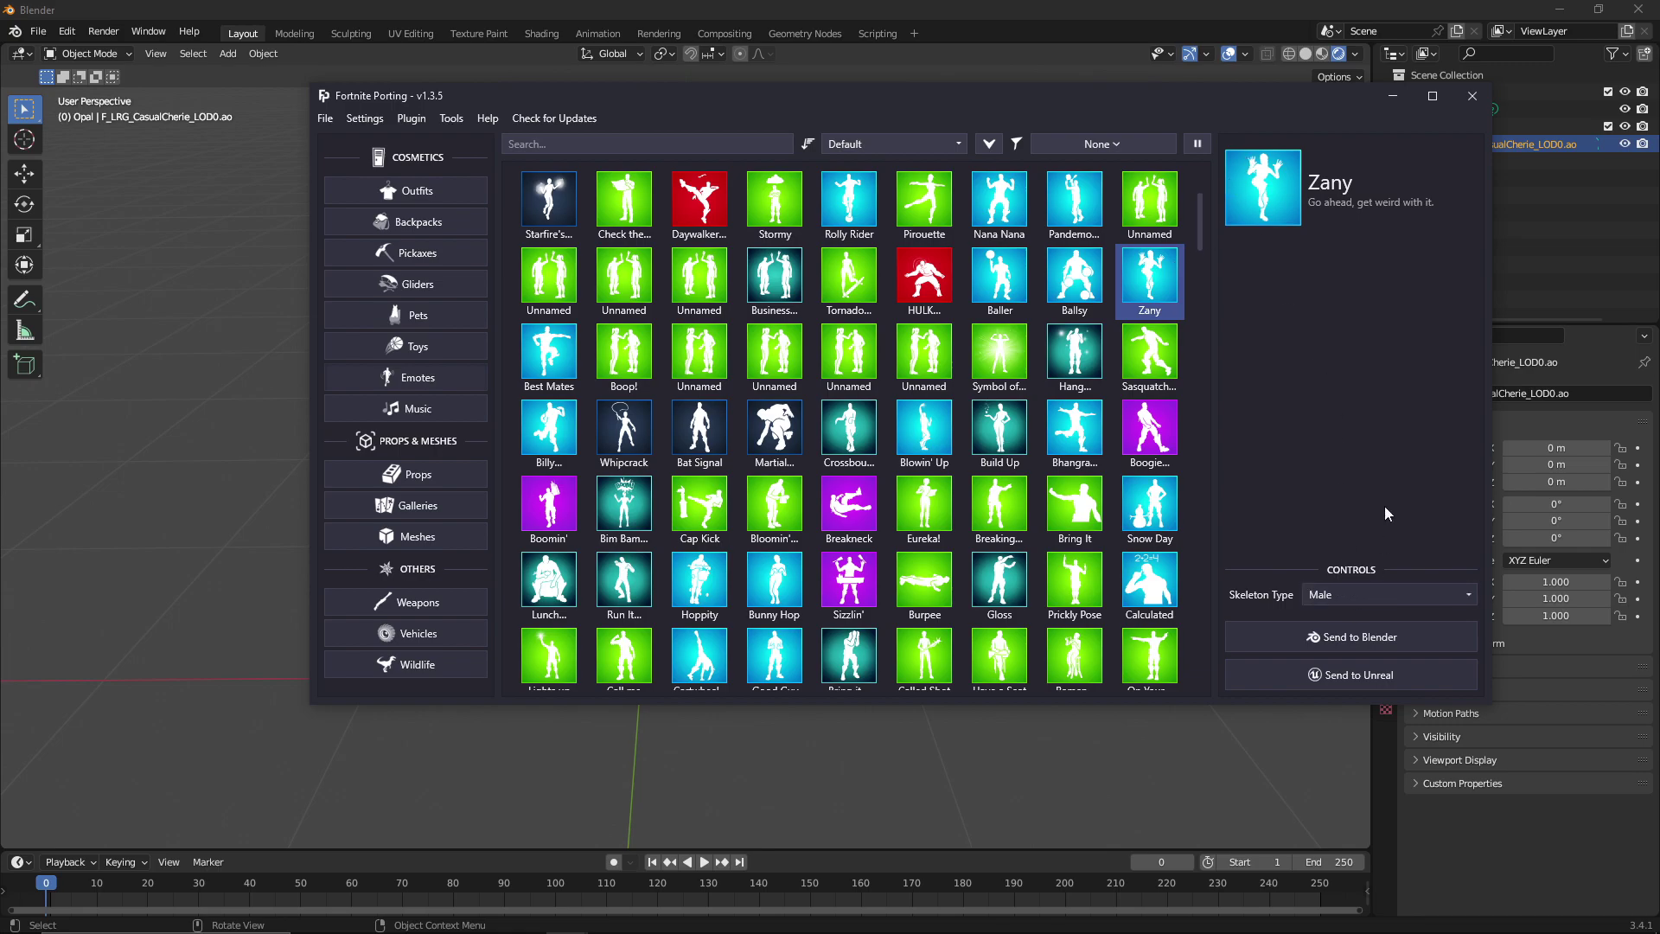
- Set the Zany emote's Skeleton Type to Female
{"action": "left_click_drag", "start_coordinate": [1205, 114], "coordinate": [975, 82]}
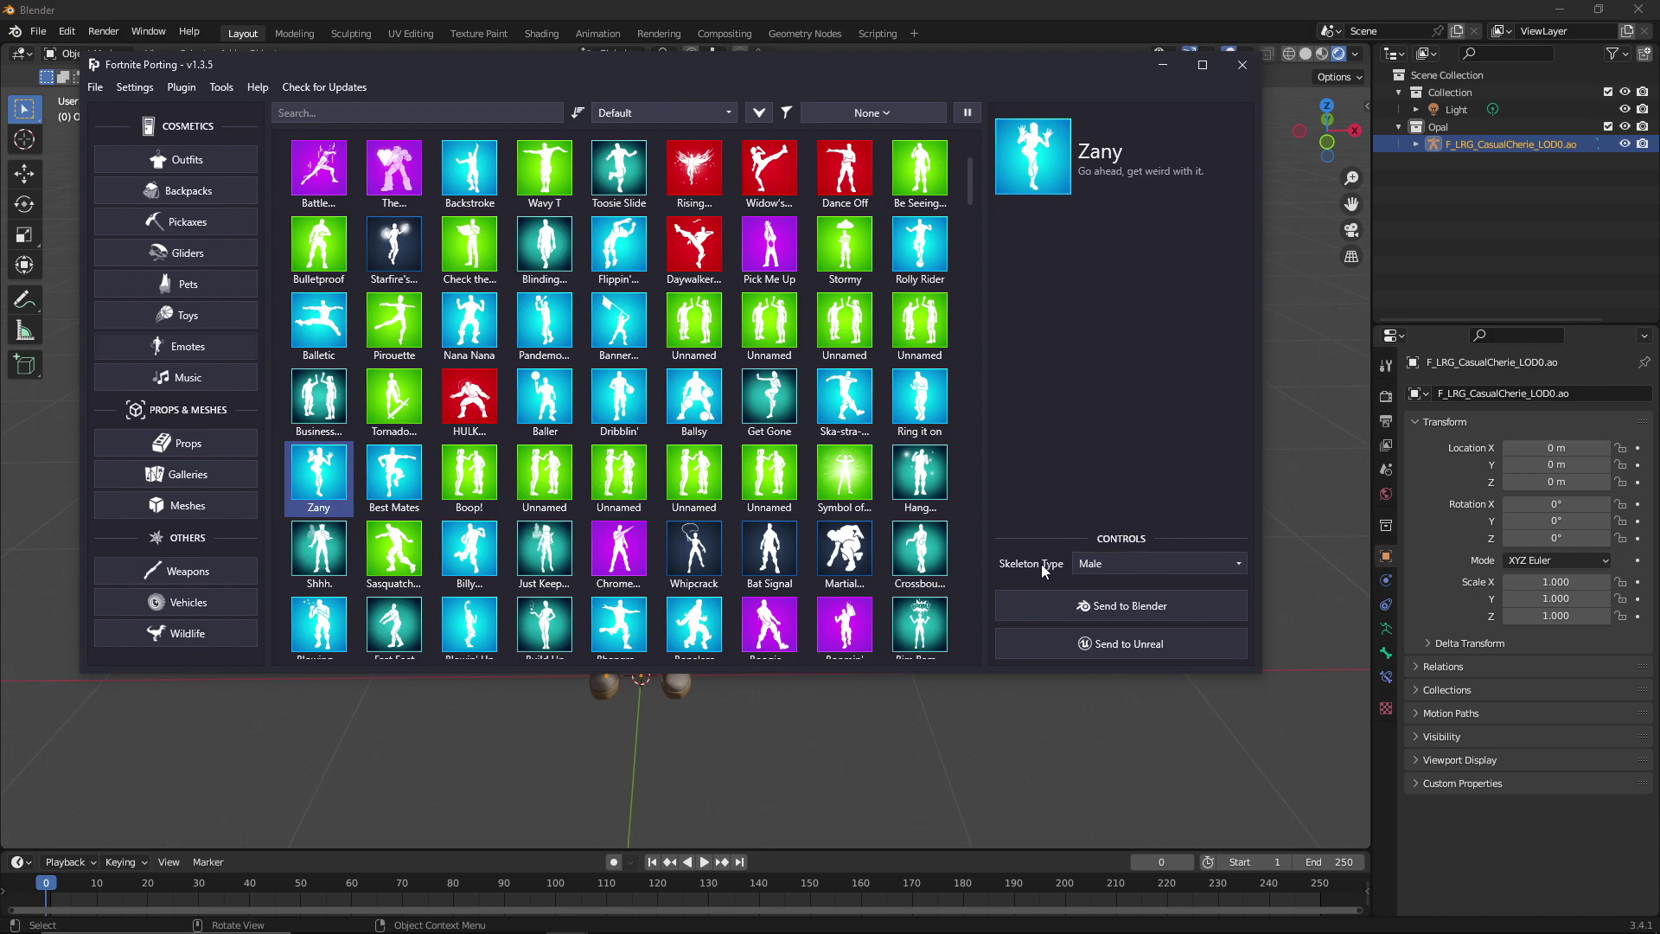
{"action": "left_click", "coordinate": [1081, 563]}
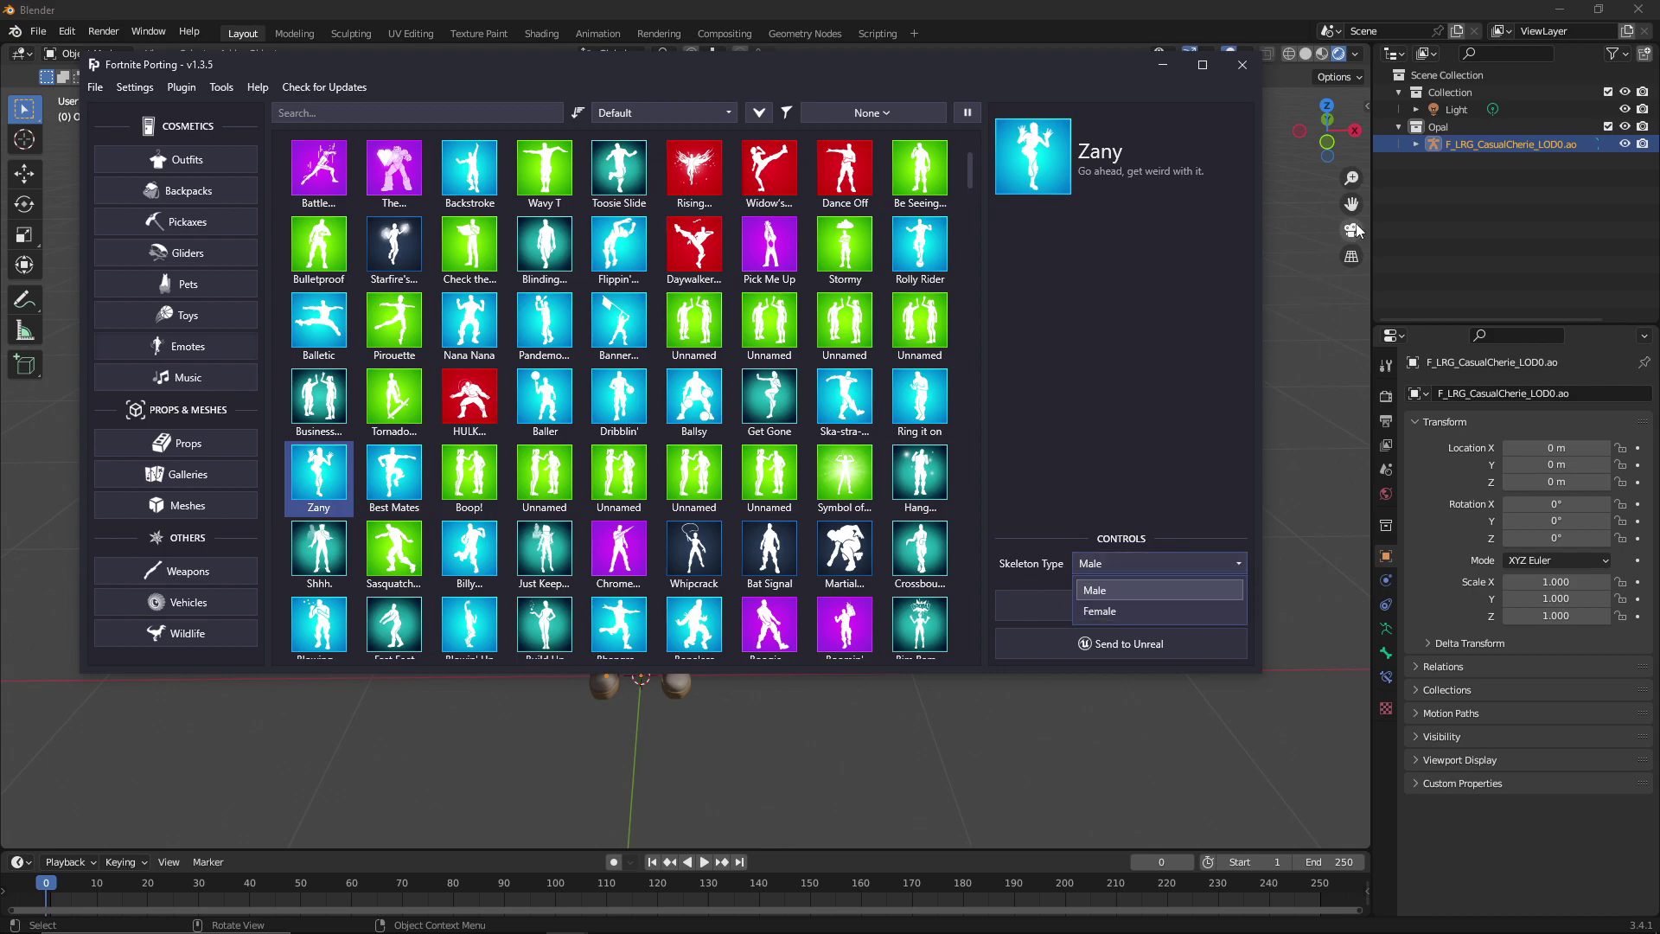
{"action": "left_click", "coordinate": [1114, 612]}
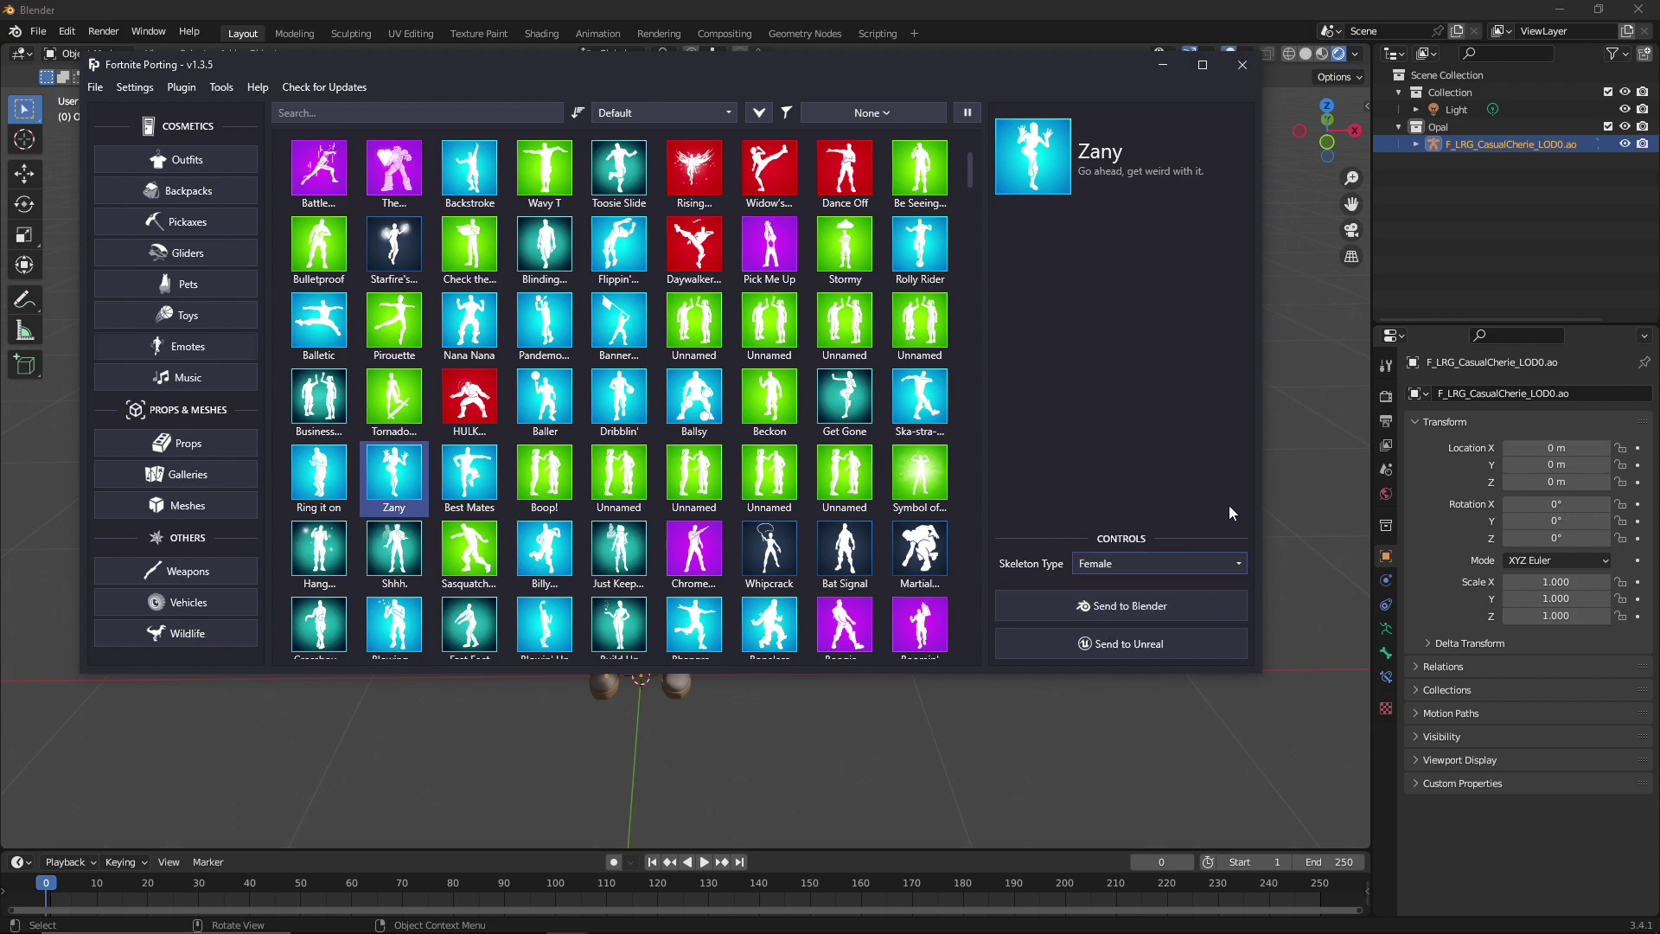
{"action": "left_click", "coordinate": [1150, 565]}
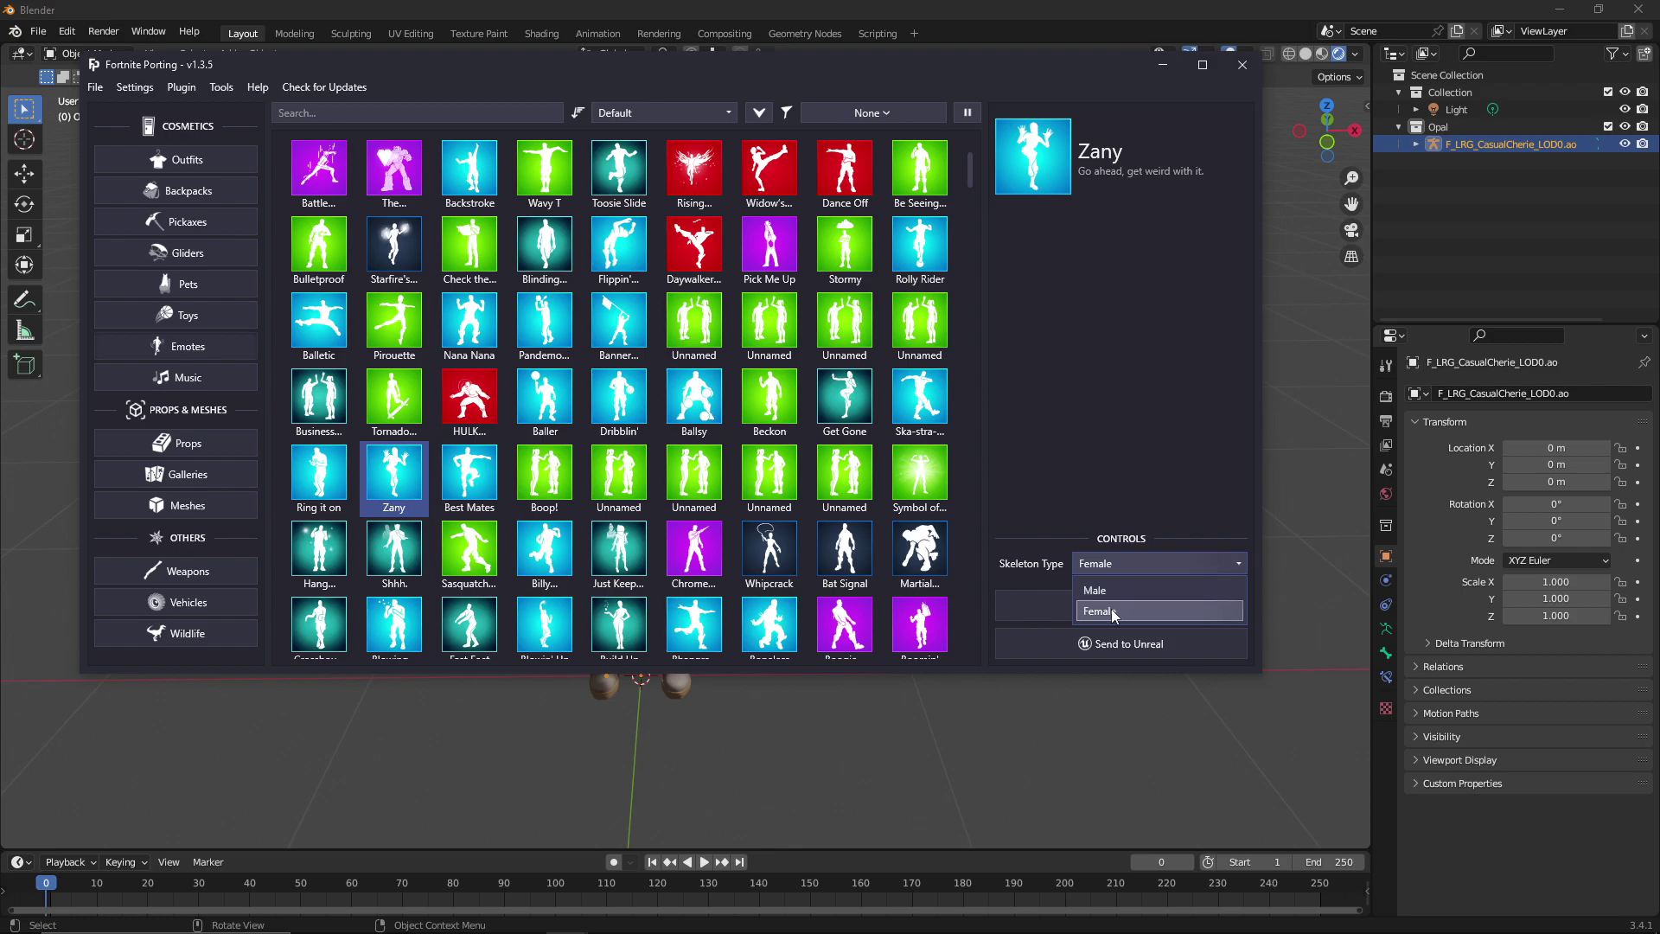
{"action": "left_click", "coordinate": [1138, 502]}
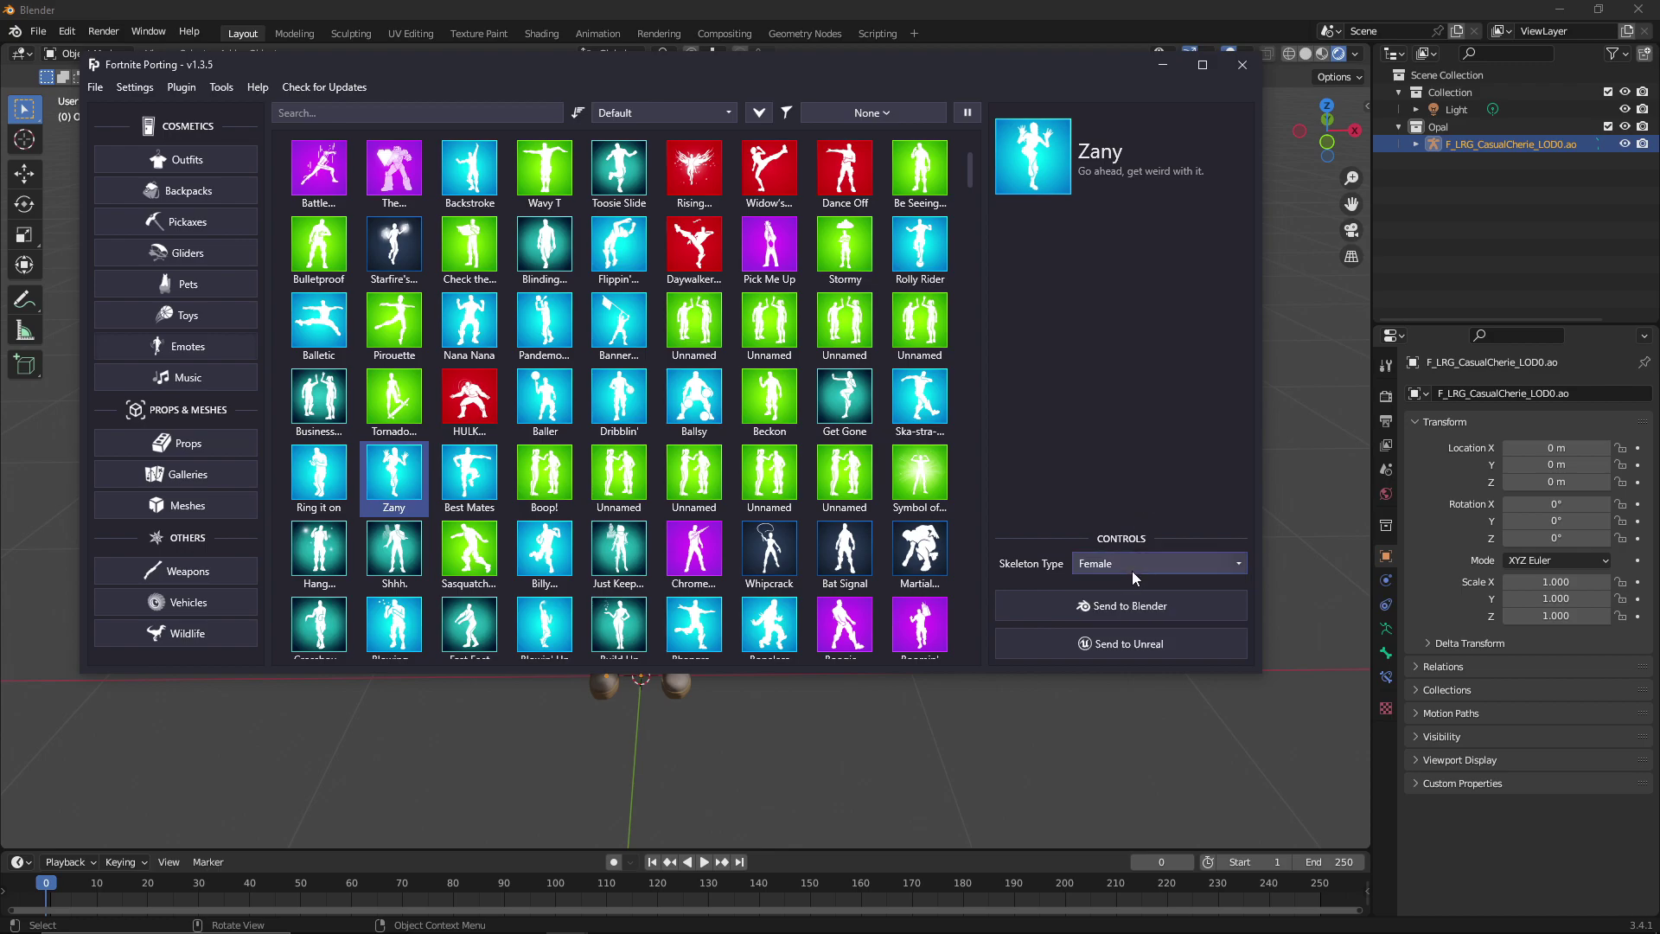
{"action": "left_click_drag", "start_coordinate": [789, 80], "coordinate": [917, 718]}
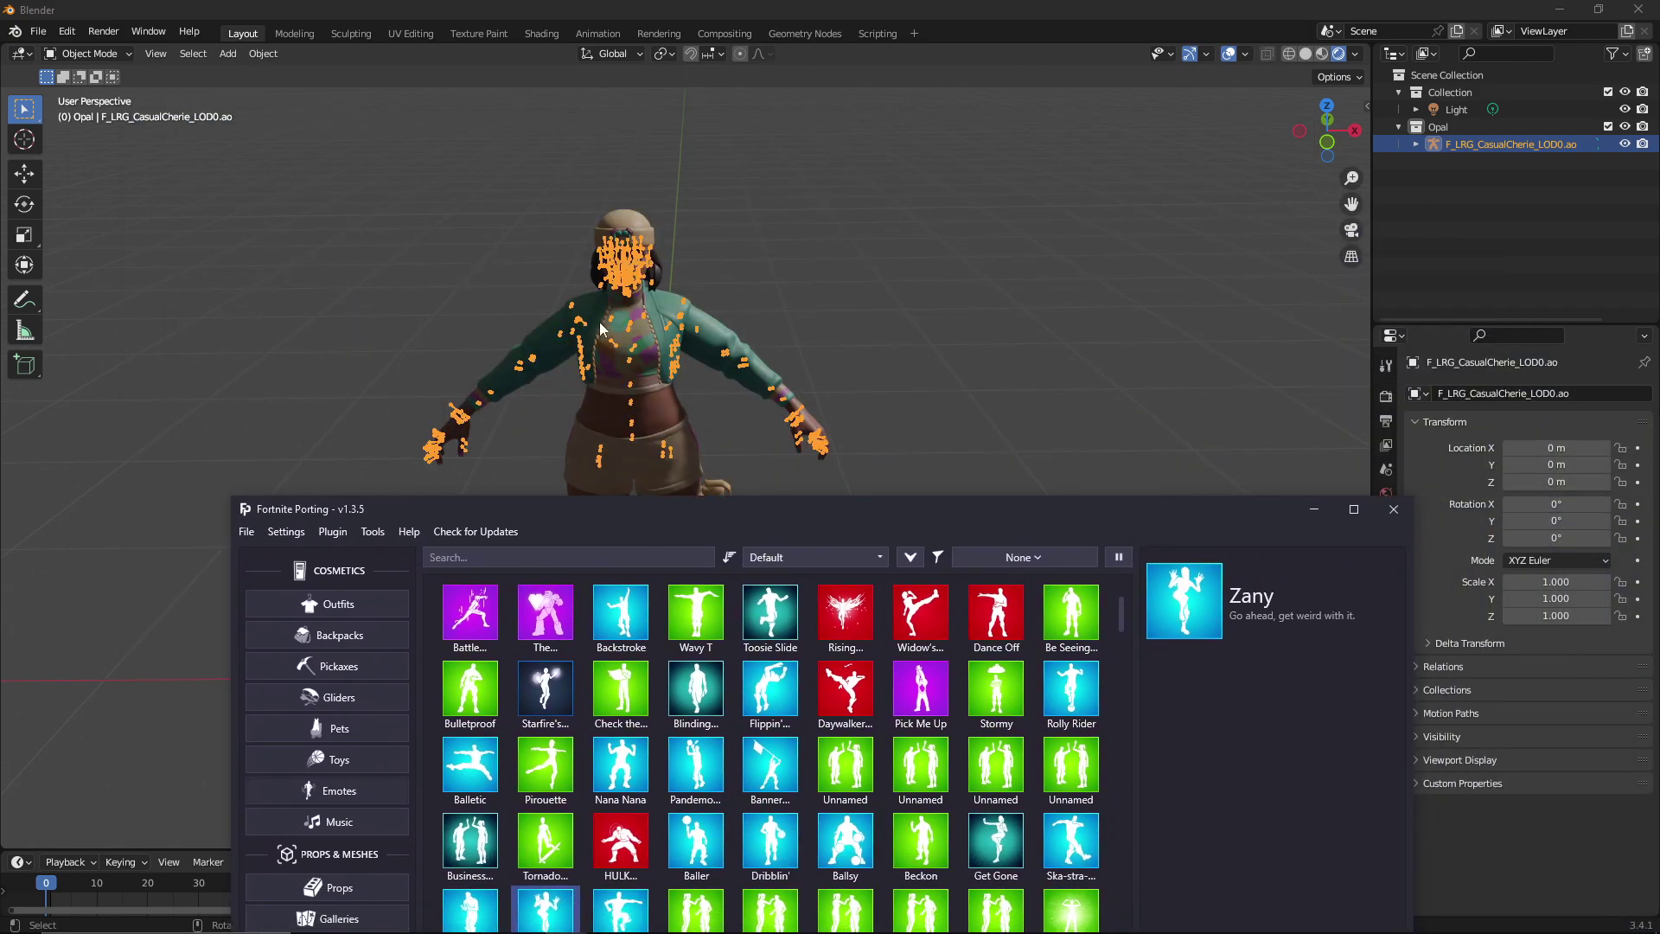
- Select Opal's armature in Blender and send the Zany emote to it
{"action": "left_click", "coordinate": [621, 272]}
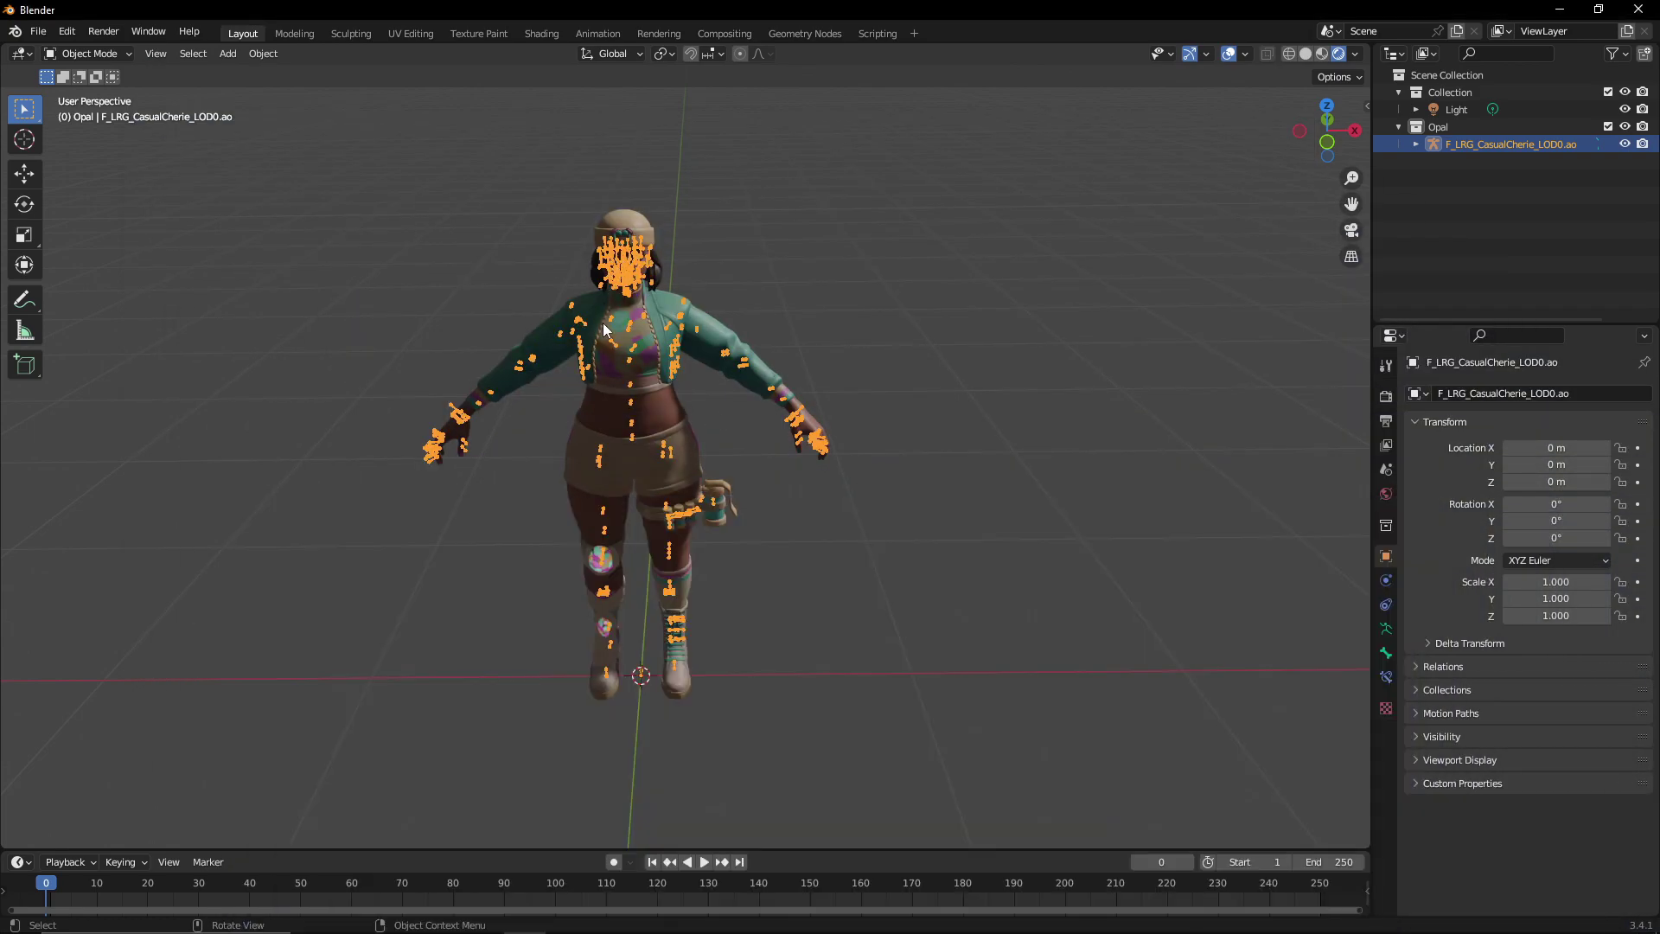
{"action": "left_click", "coordinate": [607, 330]}
{"action": "left_click", "coordinate": [610, 283]}
{"action": "key", "text": "alt+Tab"}
{"action": "left_click", "coordinate": [1177, 837]}
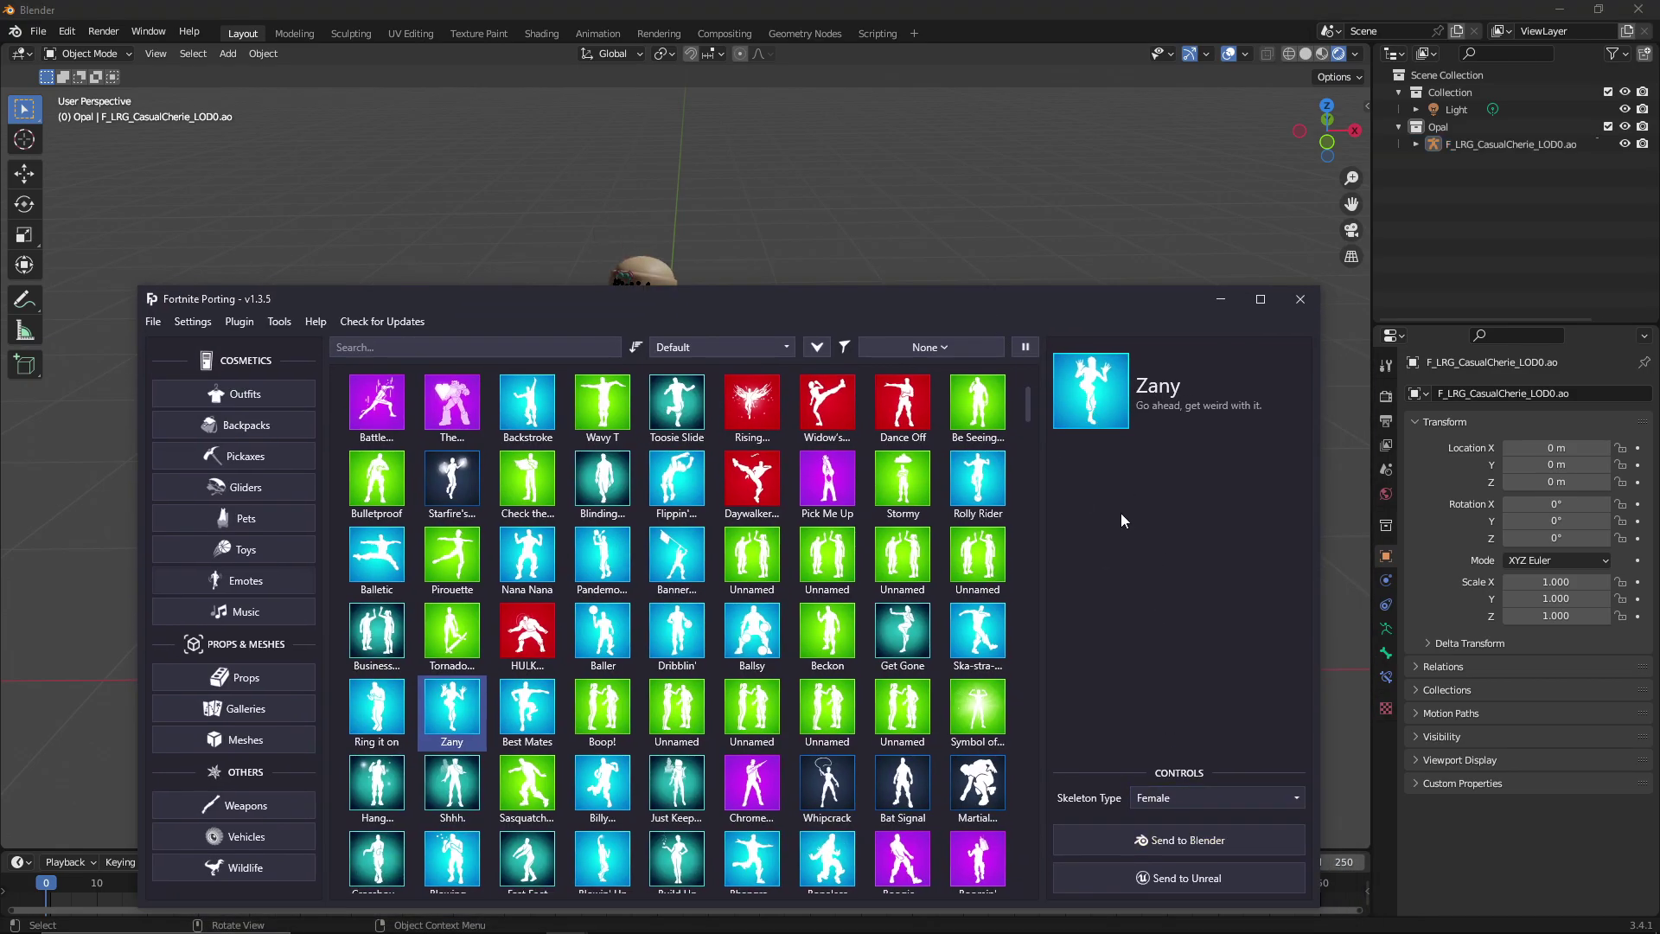
- Play back the Zany emote on the timeline to preview Opal's animation
{"action": "left_click_drag", "start_coordinate": [877, 305], "coordinate": [934, 749]}
{"action": "middle_click_drag", "start_coordinate": [858, 489], "coordinate": [753, 653]}
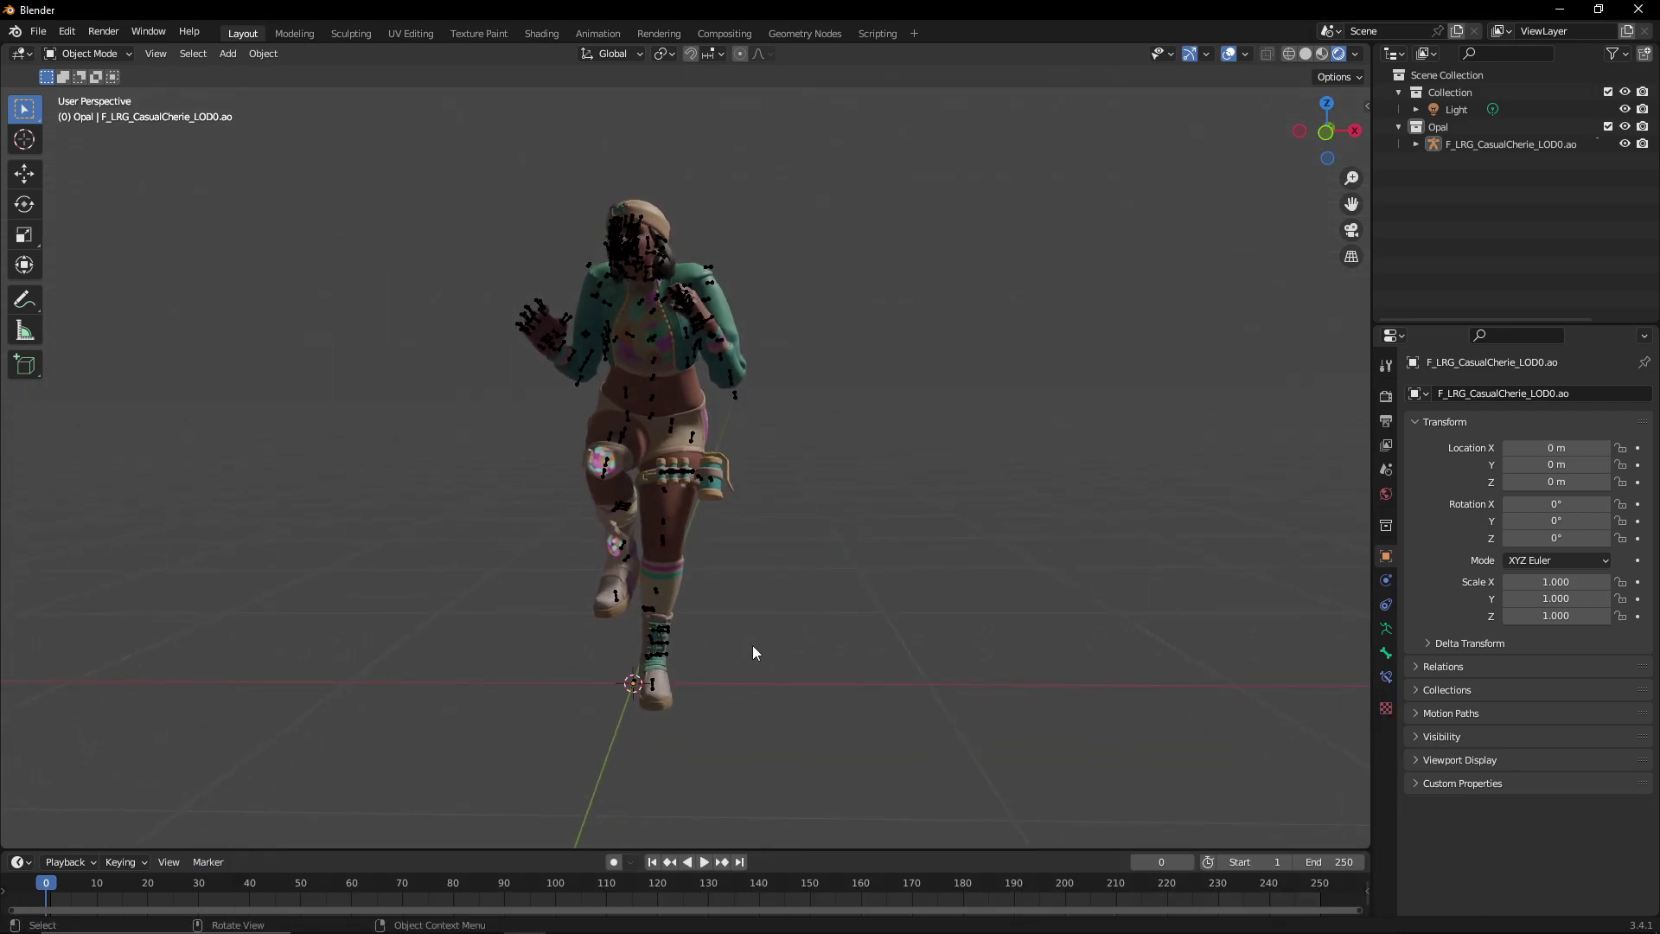
{"action": "left_click", "coordinate": [705, 862]}
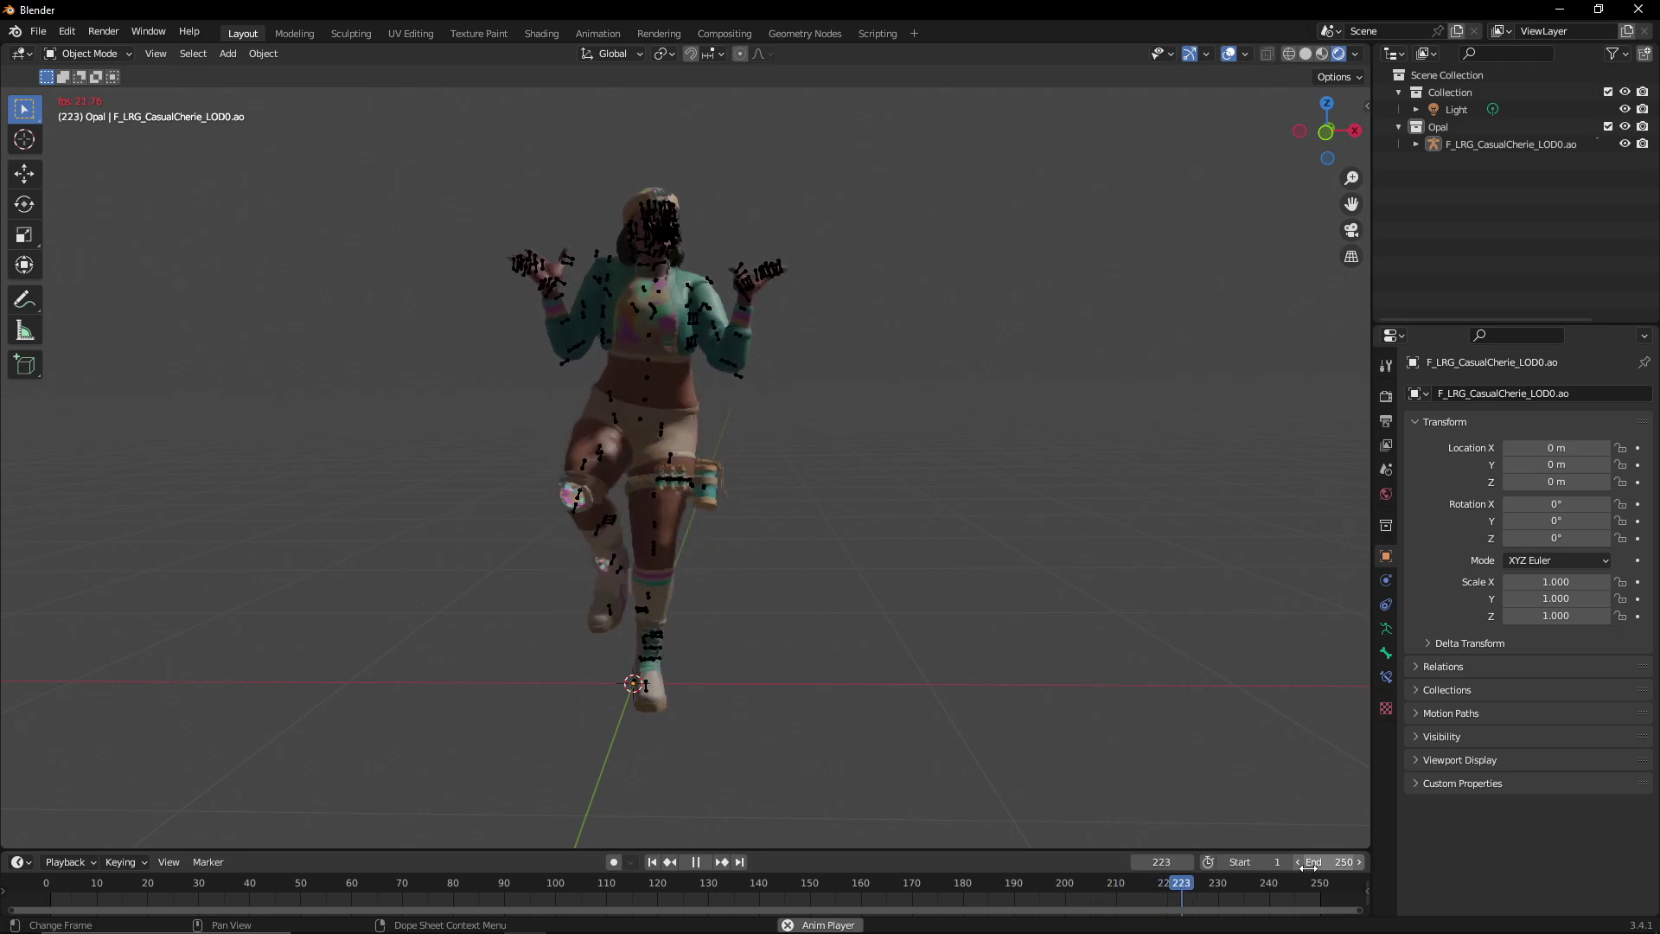
{"action": "left_click", "coordinate": [696, 862]}
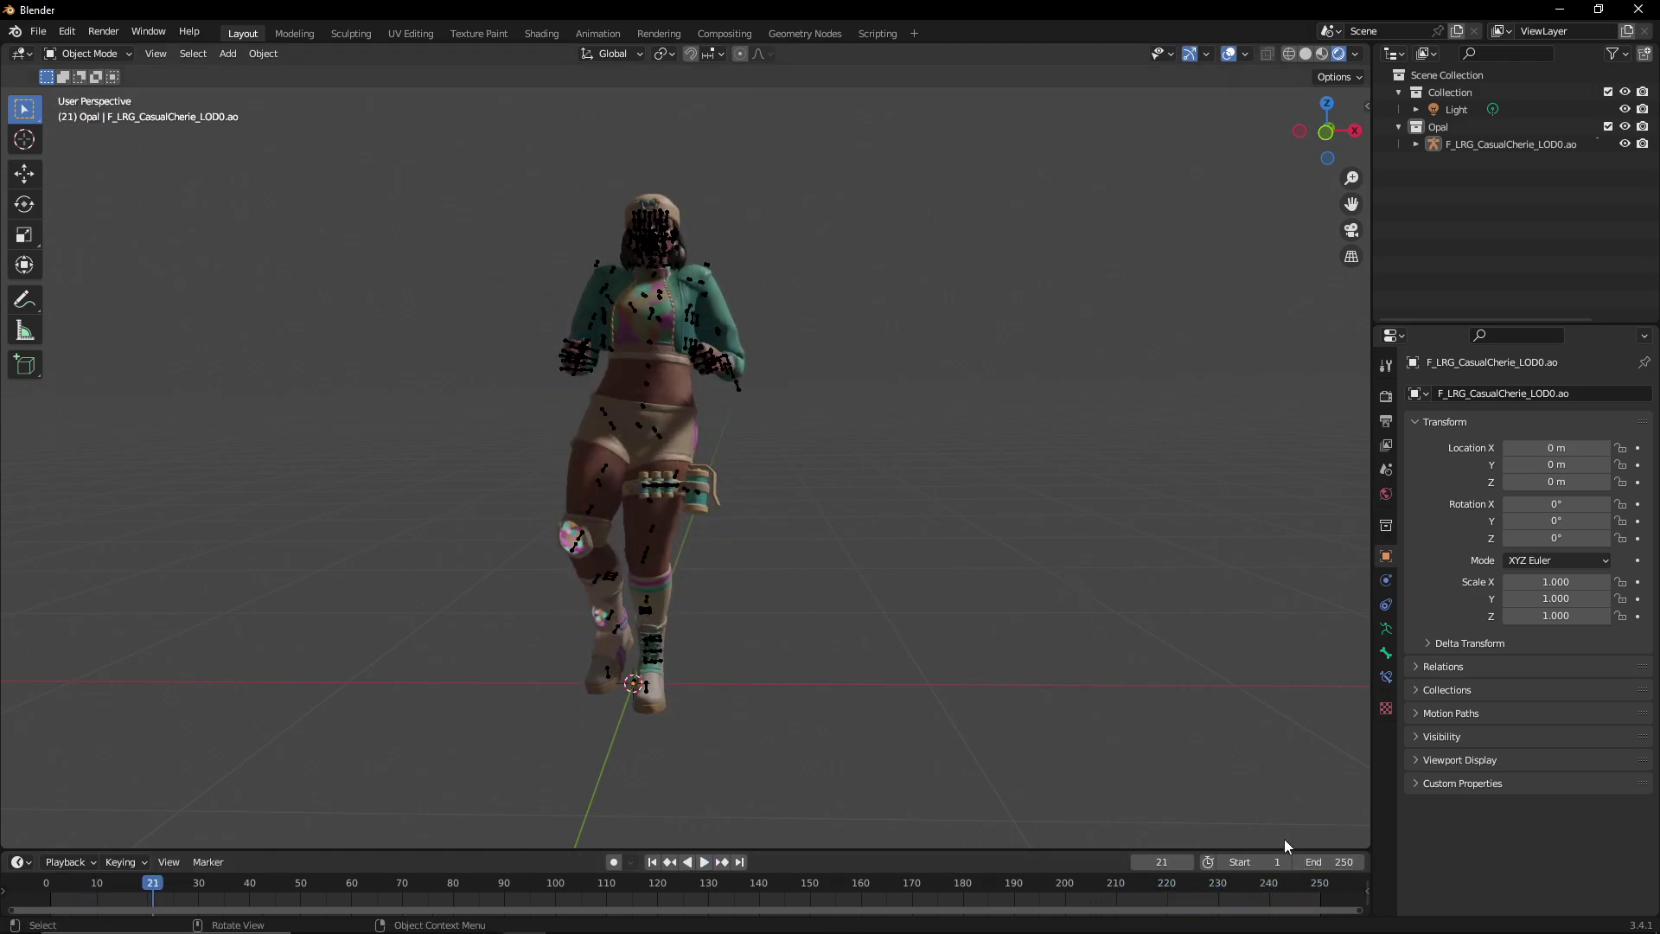
{"action": "left_click_drag", "start_coordinate": [1332, 862], "coordinate": [1436, 862]}
{"action": "left_click_drag", "start_coordinate": [1163, 862], "coordinate": [1245, 860]}
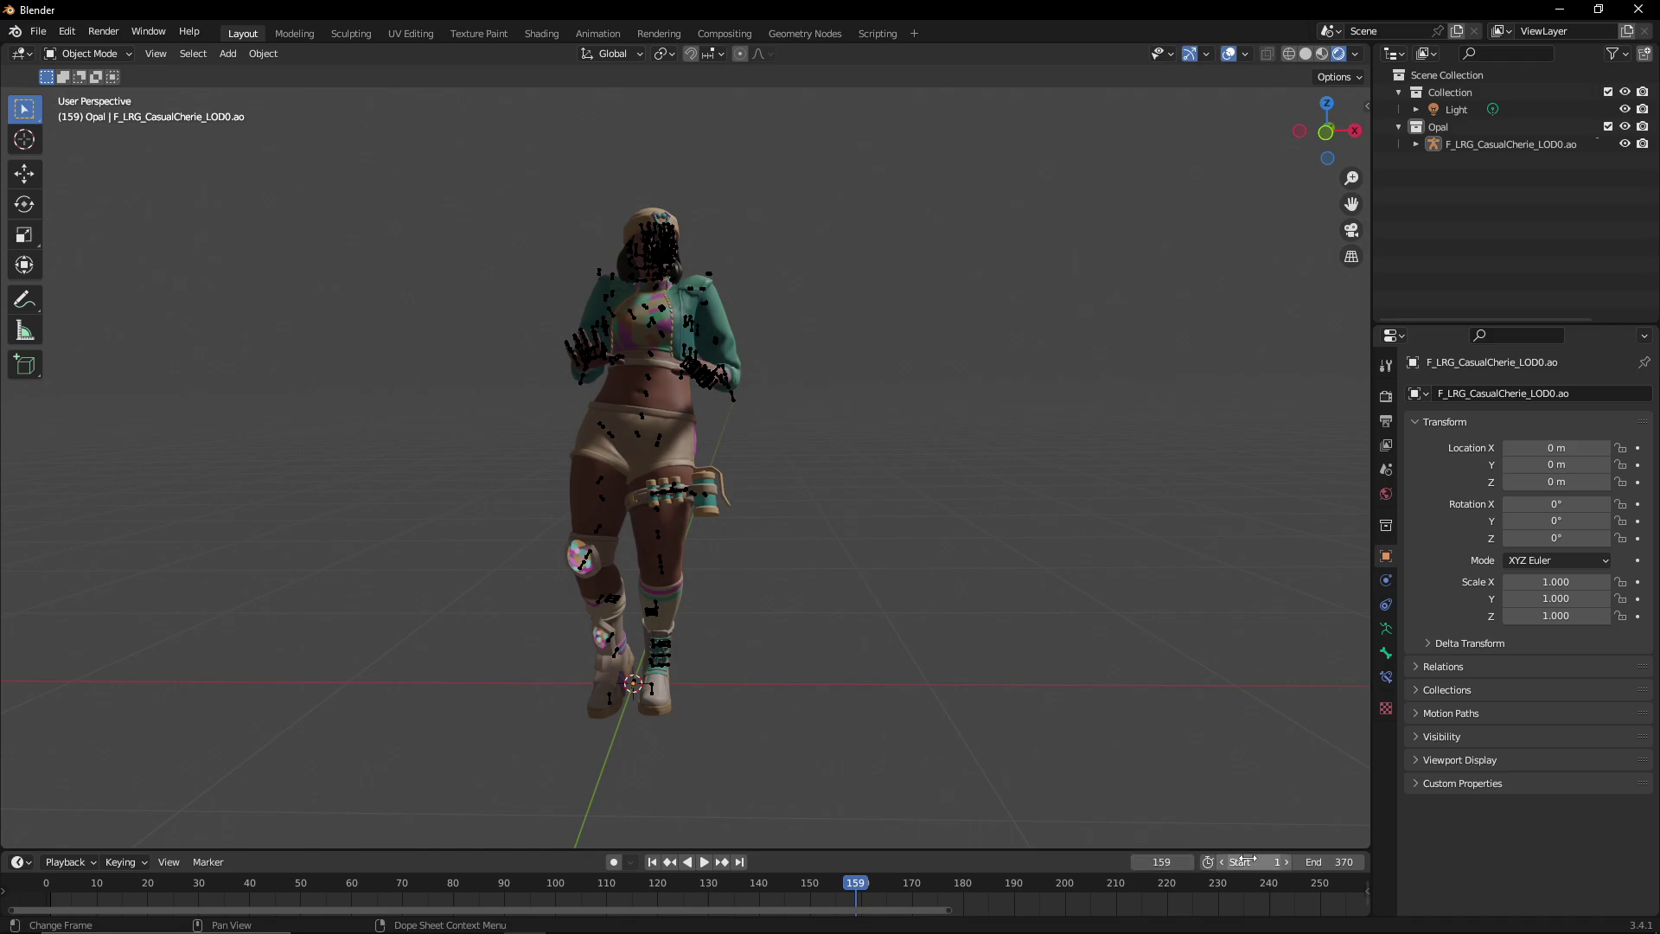
{"action": "left_click_drag", "start_coordinate": [810, 914], "coordinate": [1088, 914]}
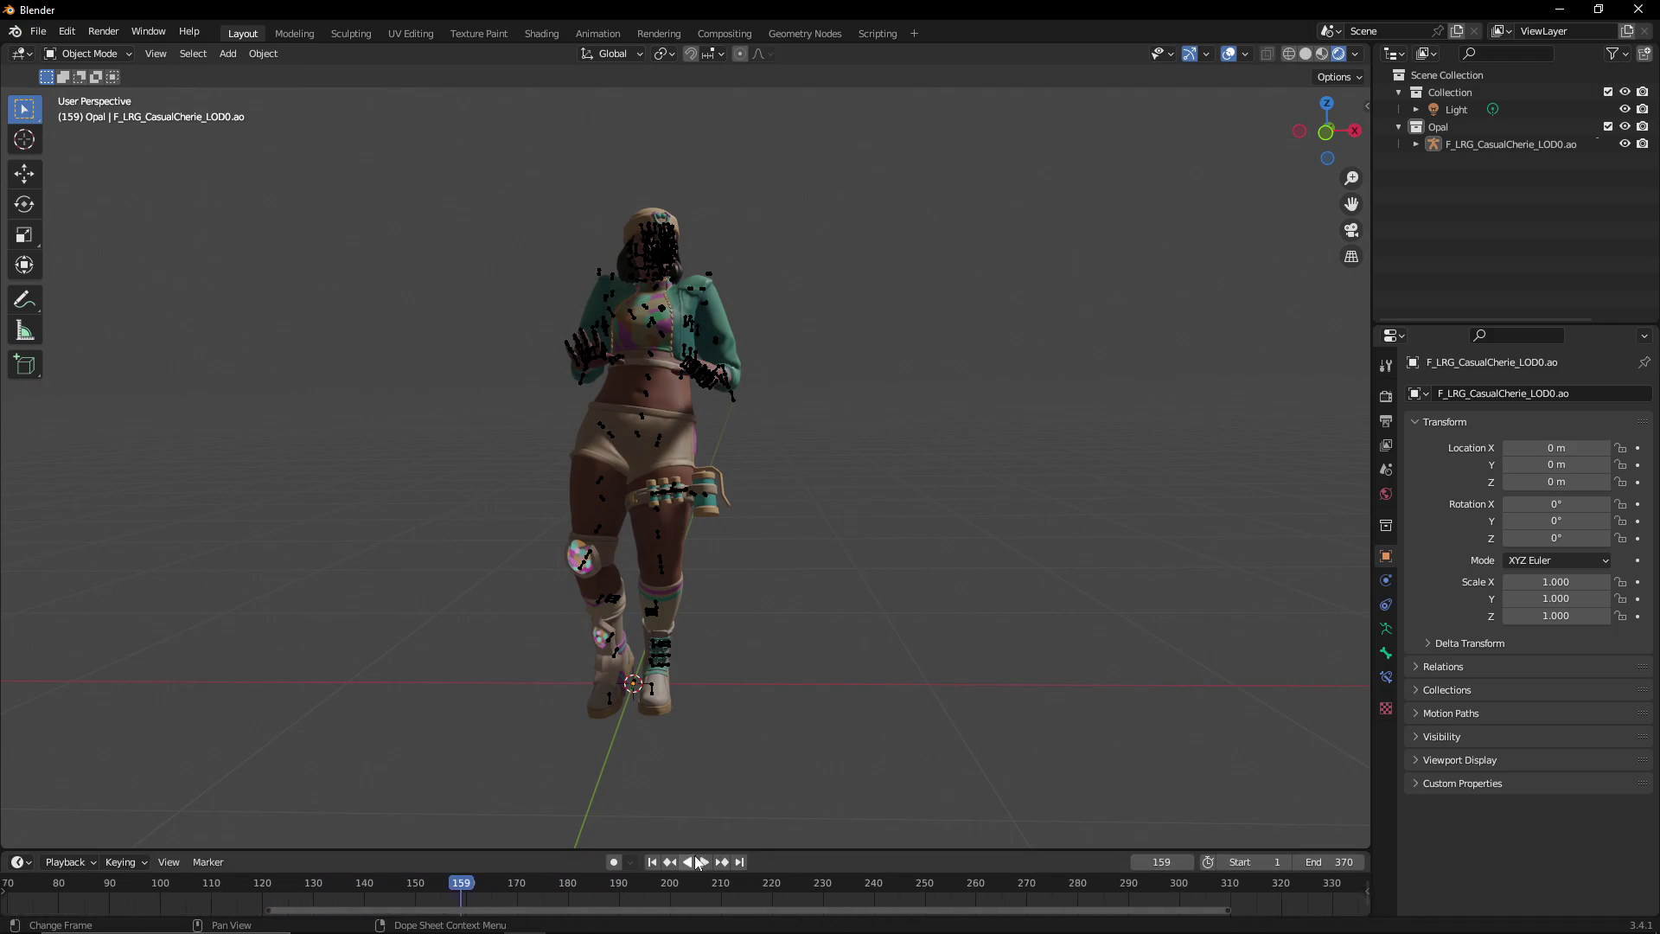
{"action": "left_click", "coordinate": [701, 862]}
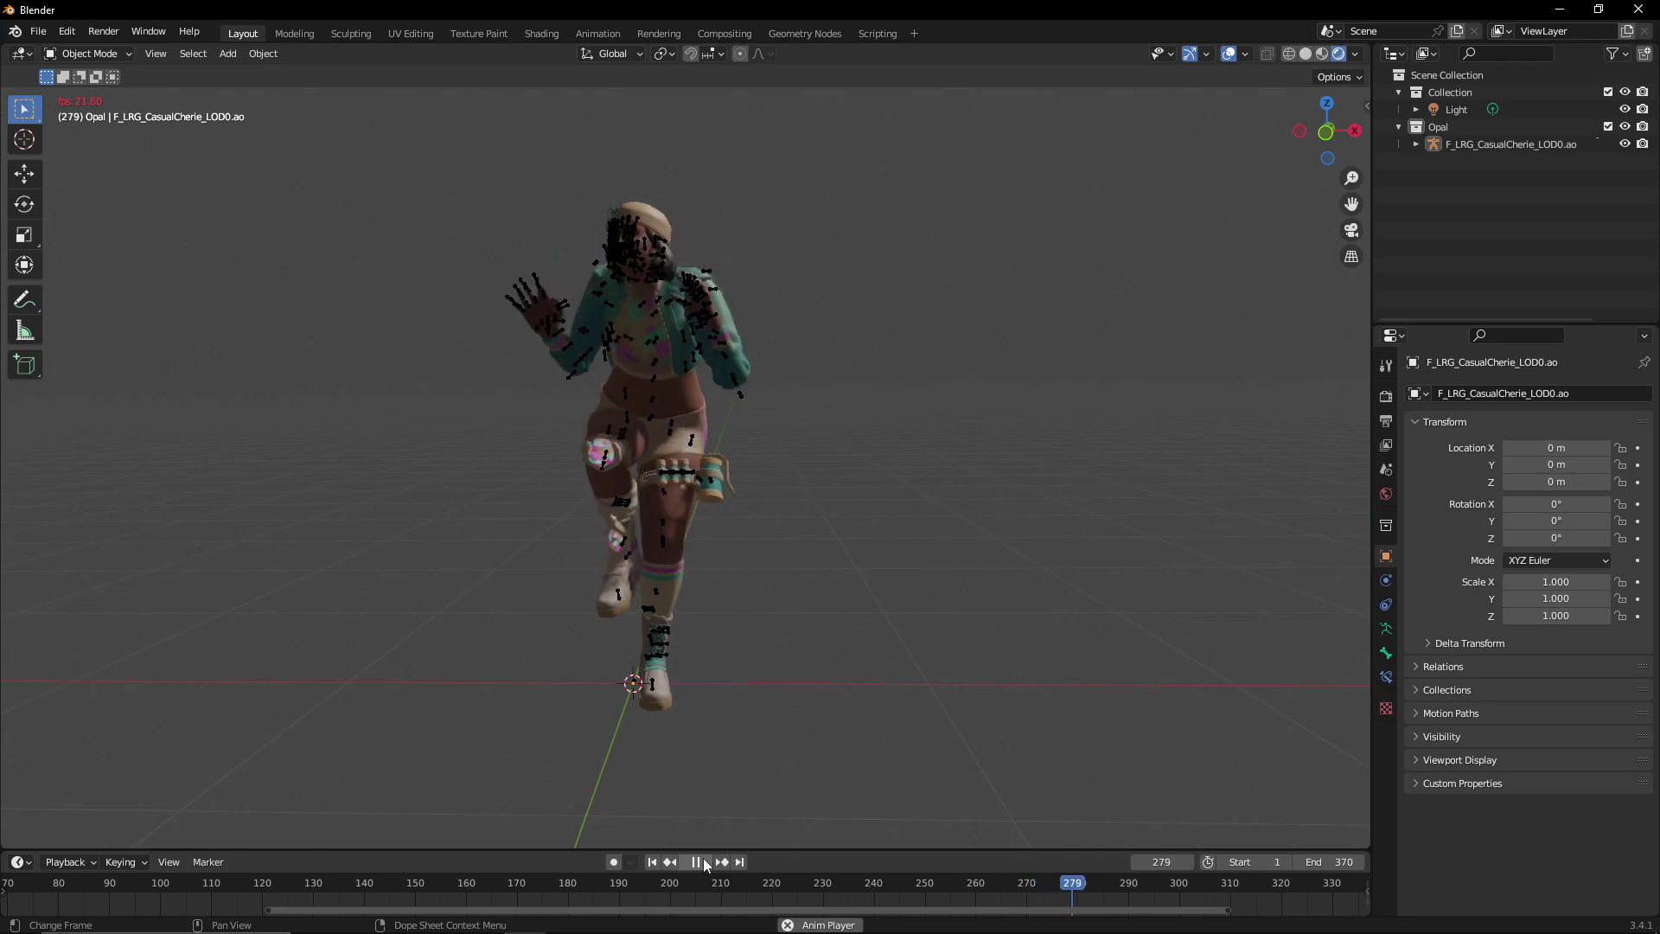
{"action": "left_click_drag", "start_coordinate": [1113, 884], "coordinate": [1049, 898]}
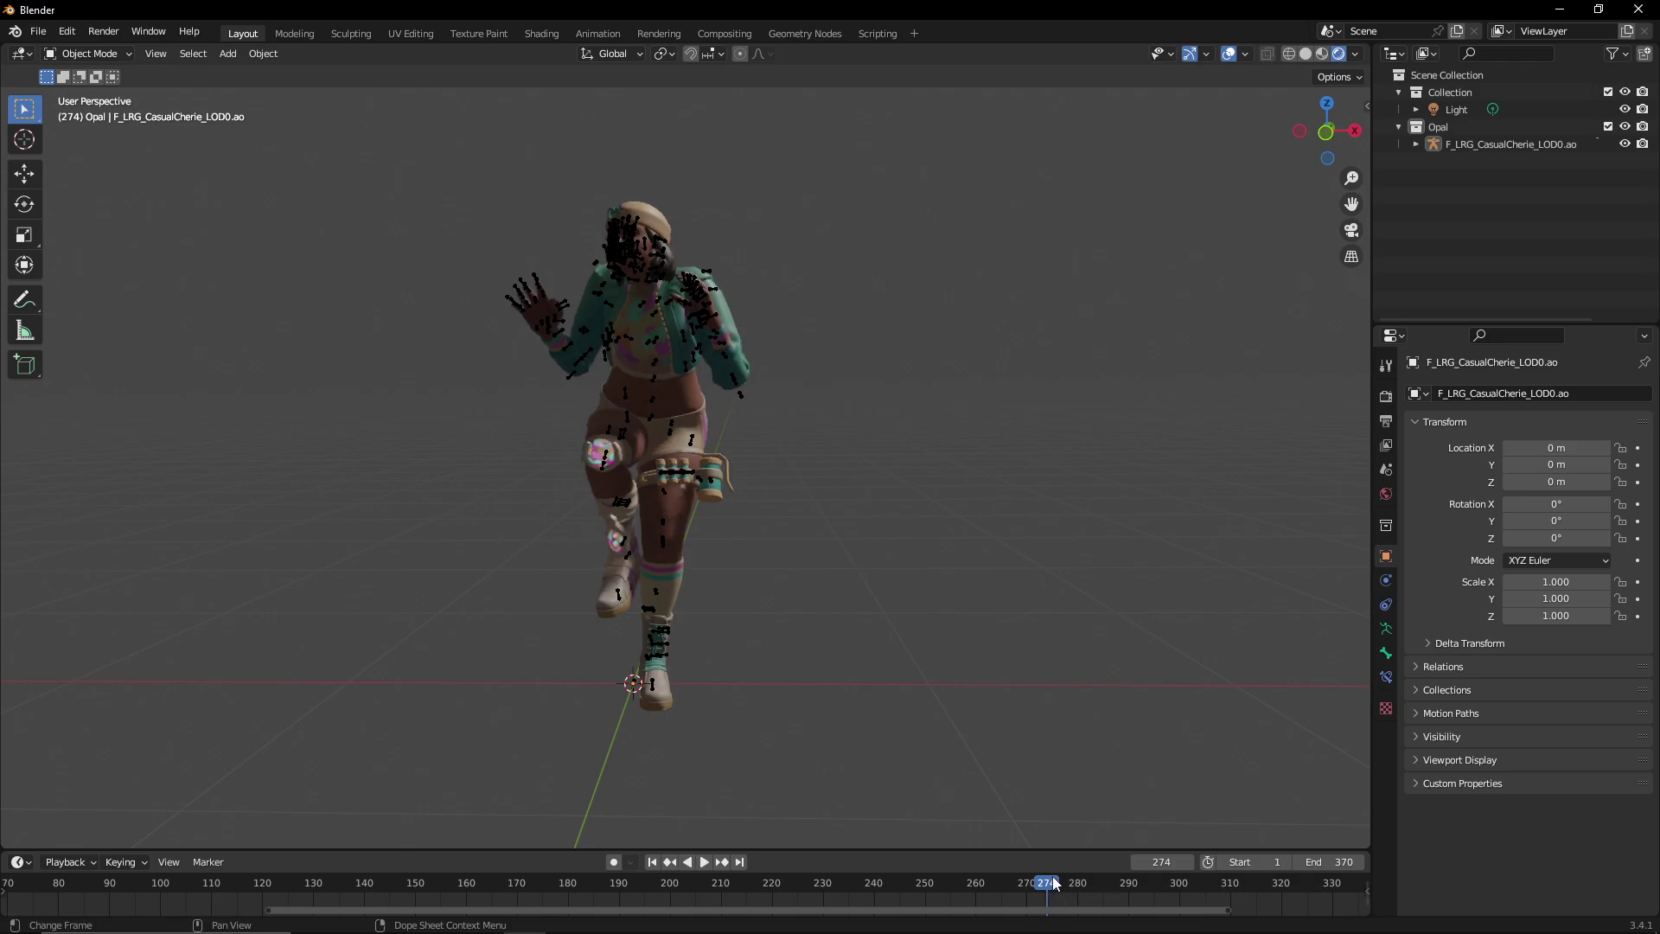
- Set the scene's end frame to 274 and rewind to frame 1
{"action": "left_click", "coordinate": [1332, 862]}
{"action": "type", "text": "274"}
{"action": "key", "text": "Return"}
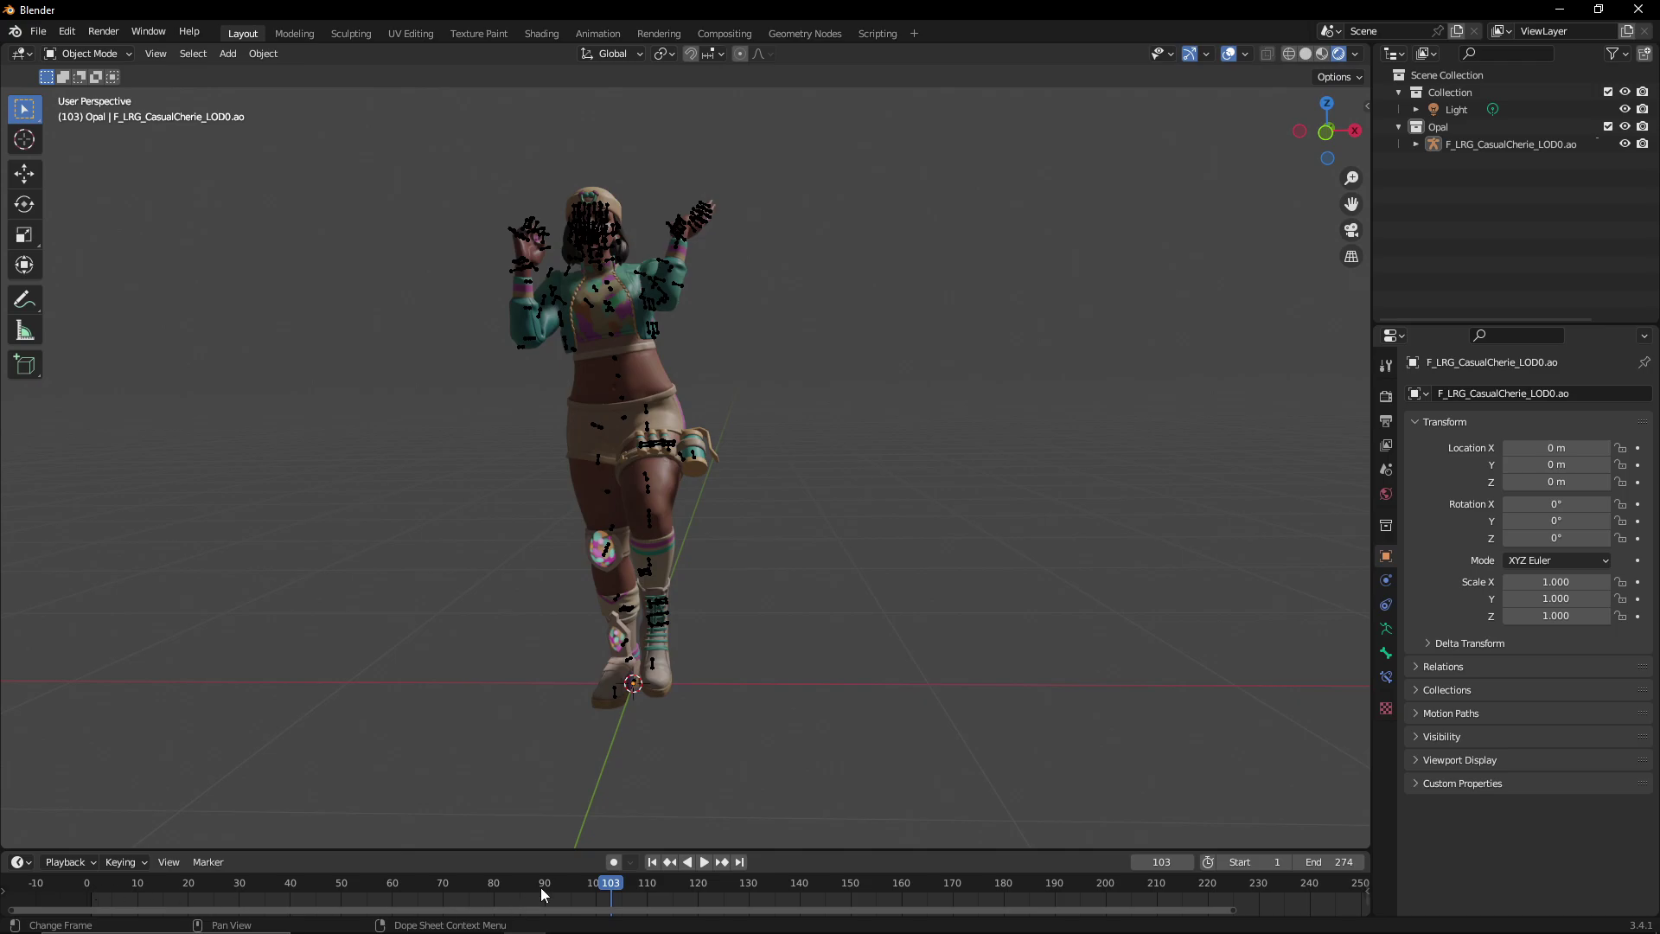
{"action": "left_click_drag", "start_coordinate": [614, 891], "coordinate": [90, 845]}
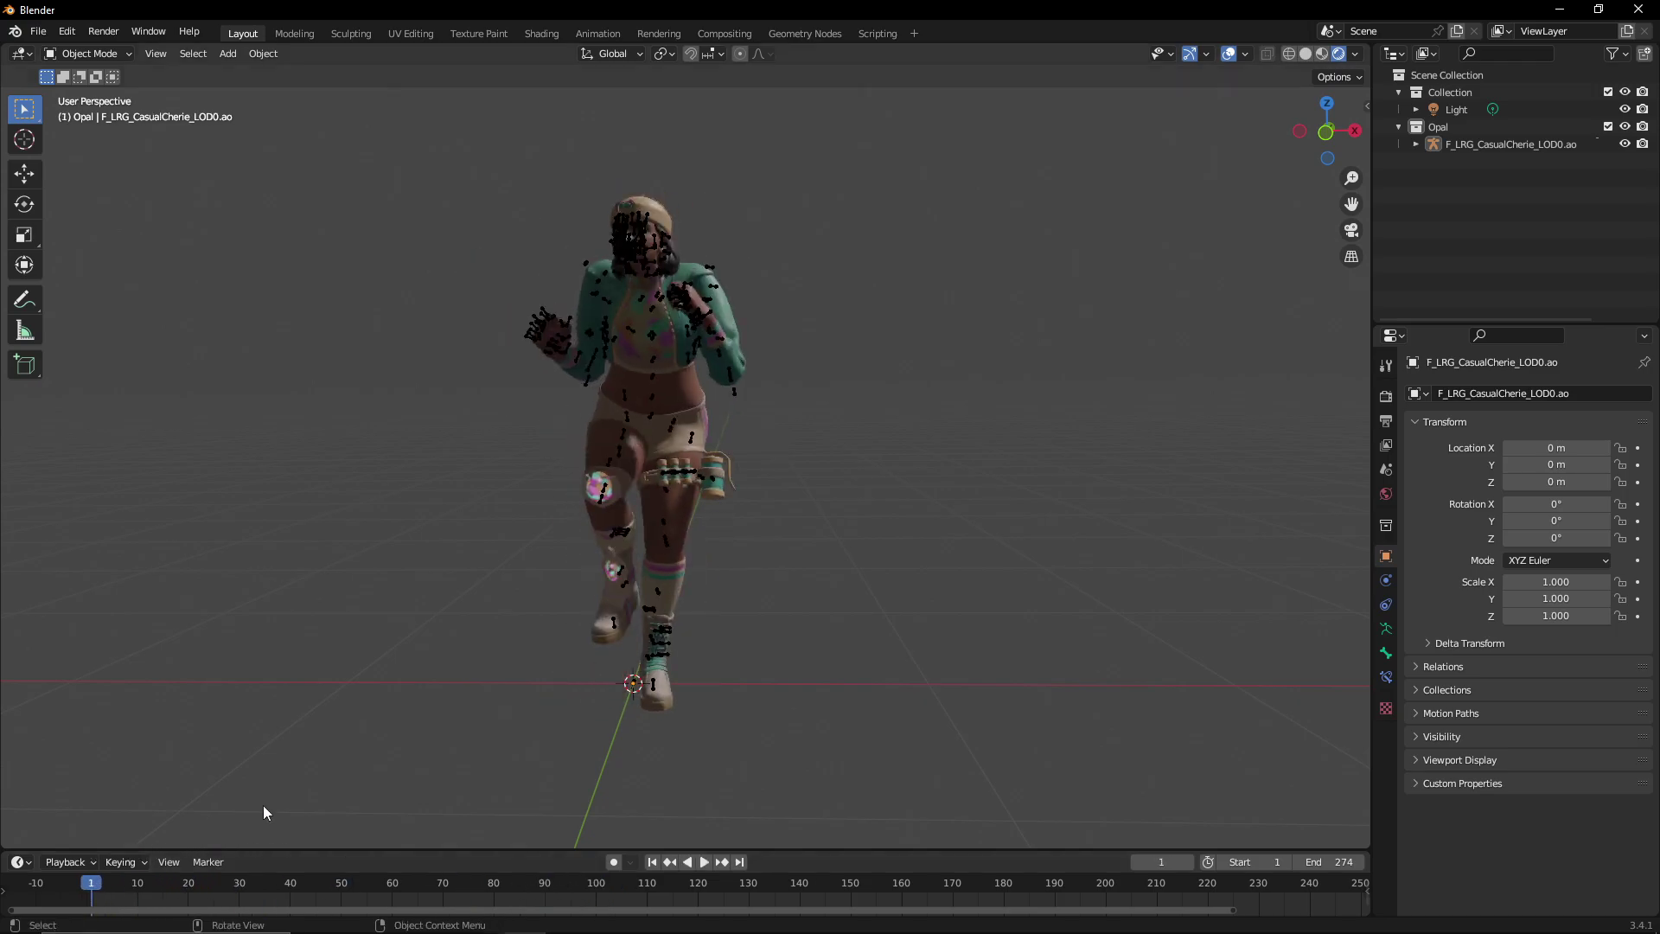
{"action": "left_click", "coordinate": [38, 32]}
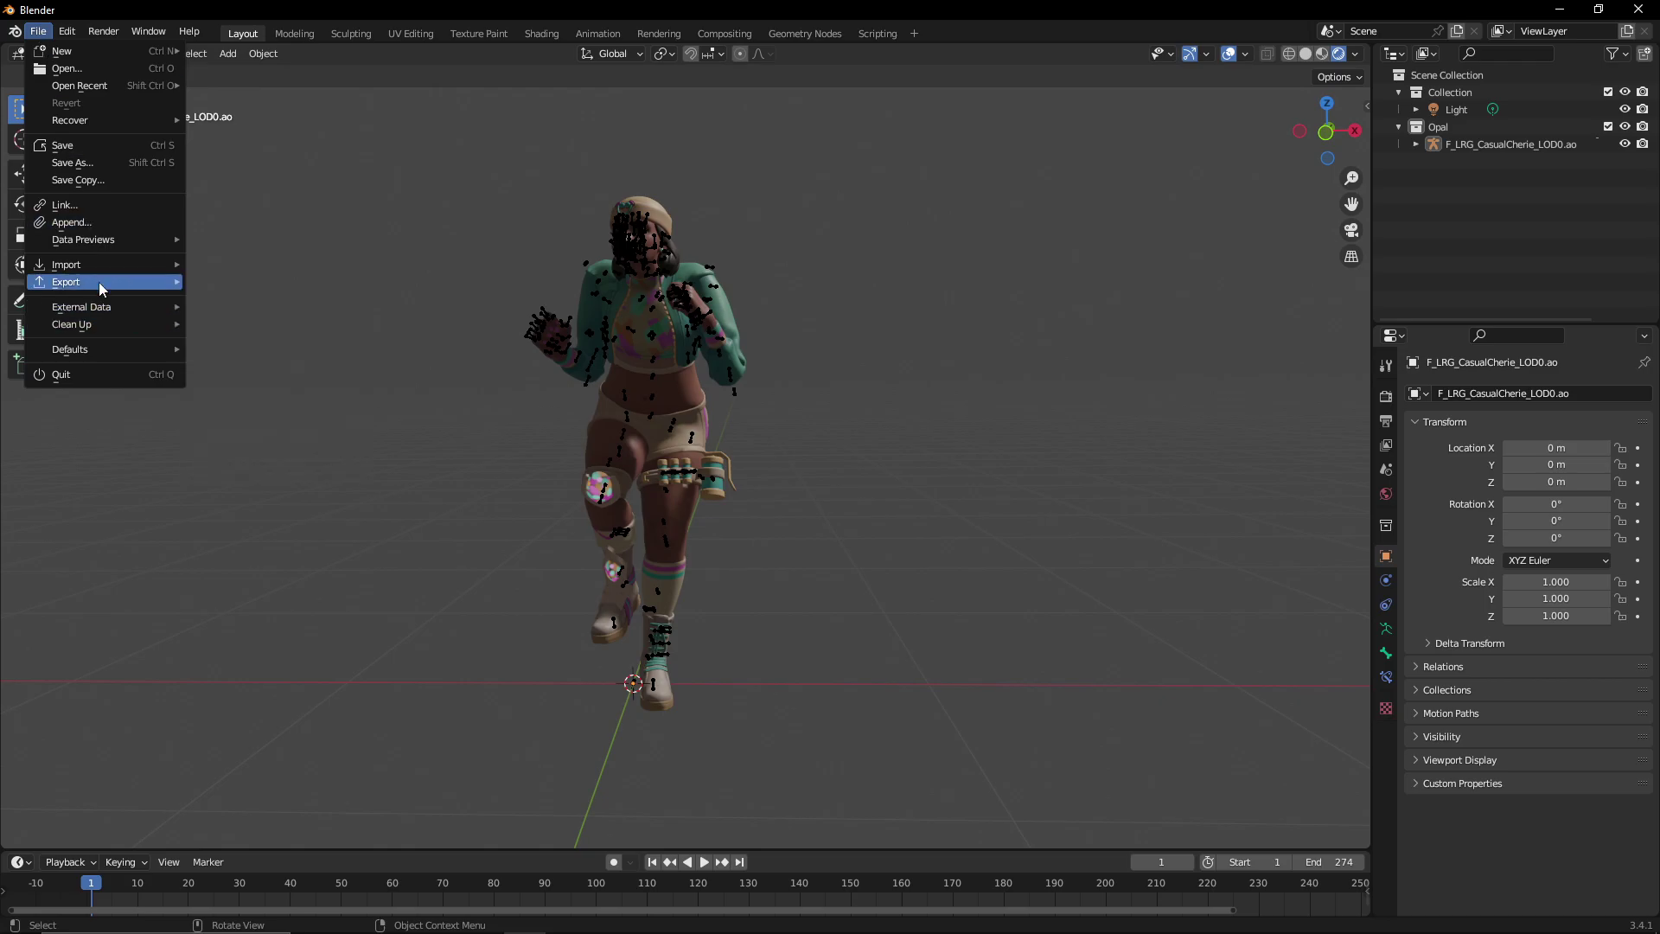
- Export the animated Opal scene as an FBX file named z.fbx
{"action": "mouse_move", "coordinate": [95, 281]}
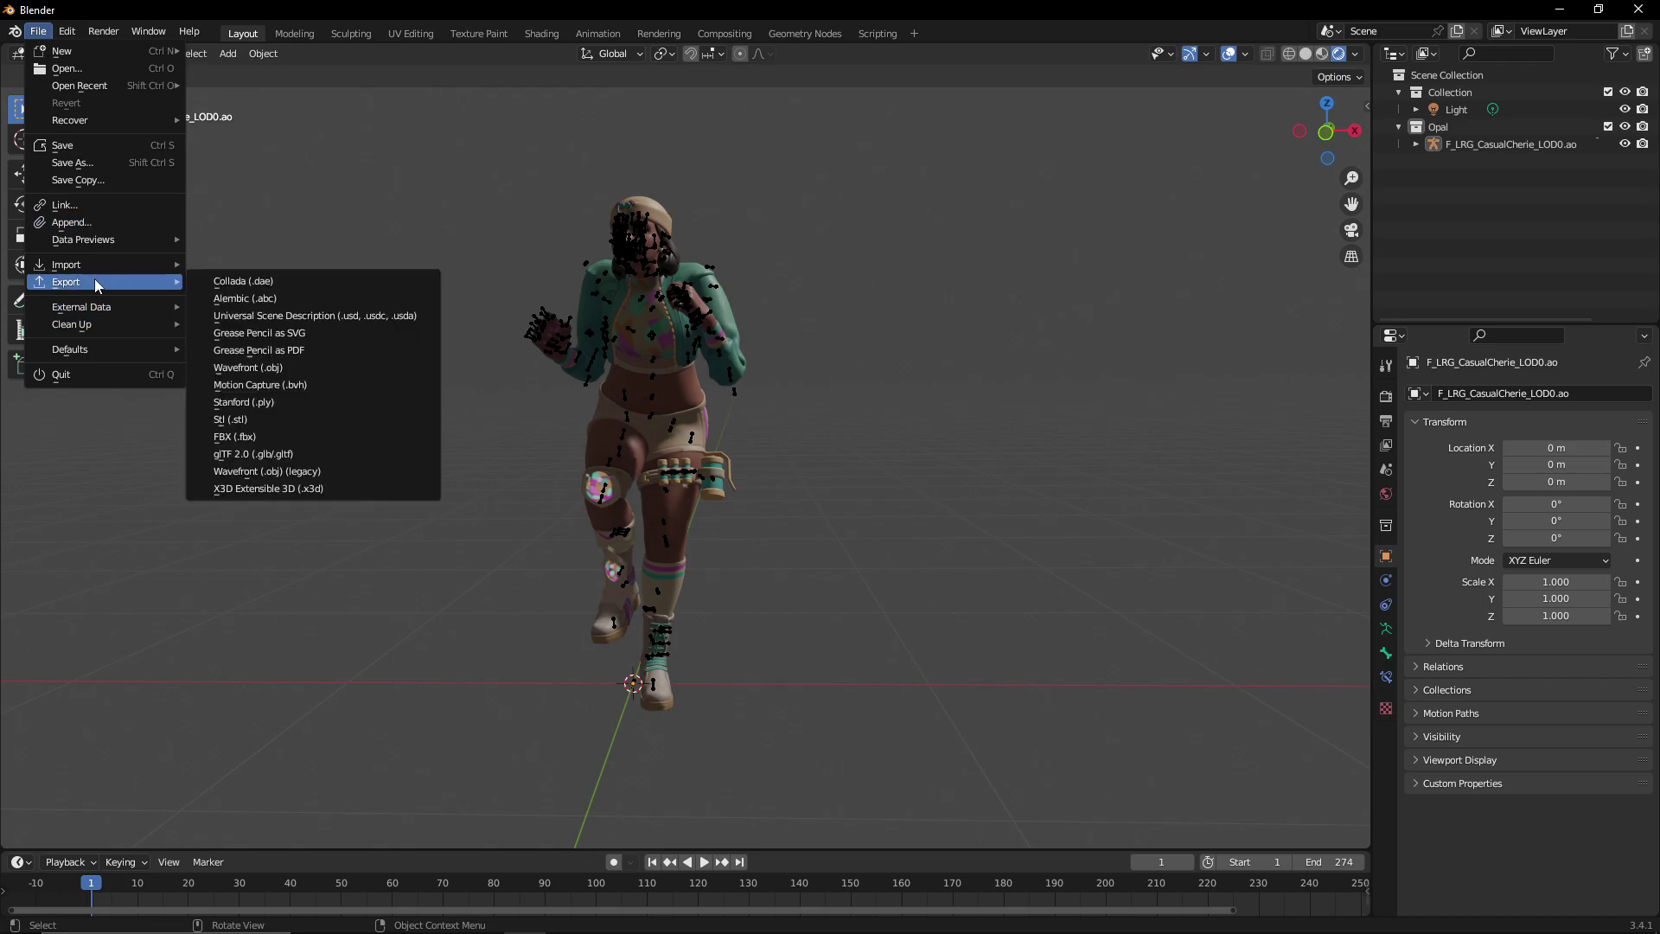
{"action": "left_click", "coordinate": [274, 429]}
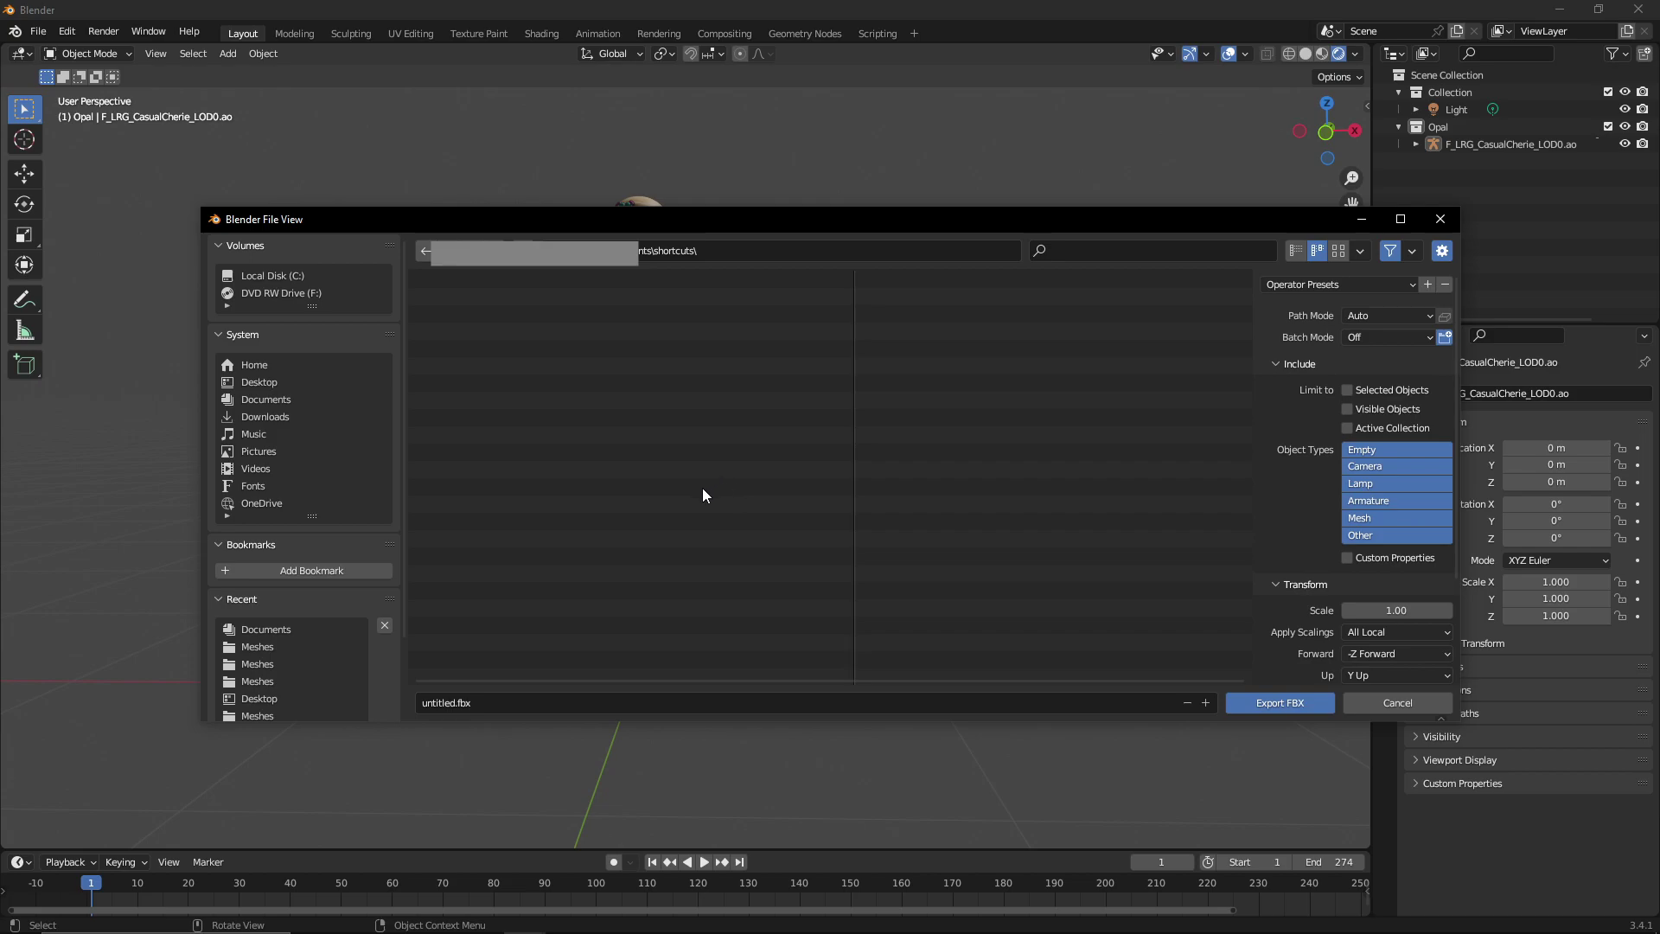
{"action": "left_click", "coordinate": [454, 703]}
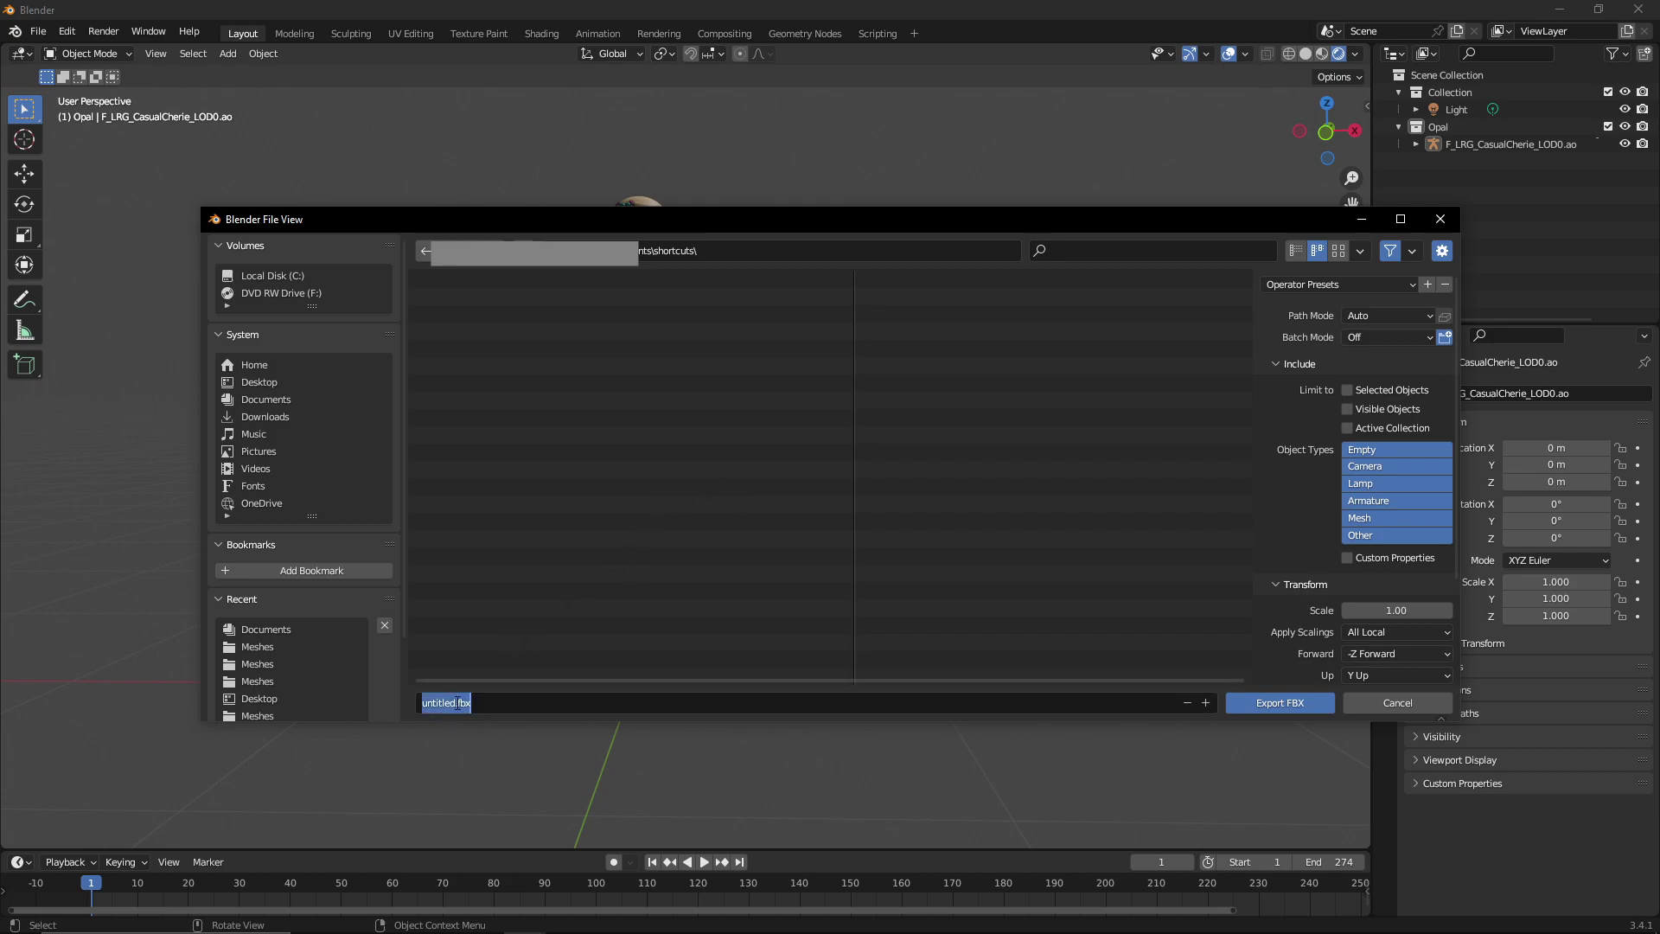
{"action": "left_click", "coordinate": [455, 703]}
{"action": "key", "text": "BackSpace"}
{"action": "key", "text": "BackSpace"}
{"action": "key", "text": "BackSpace"}
{"action": "key", "text": "BackSpace"}
{"action": "key", "text": "BackSpace"}
{"action": "key", "text": "BackSpace"}
{"action": "key", "text": "BackSpace"}
{"action": "key", "text": "BackSpace"}
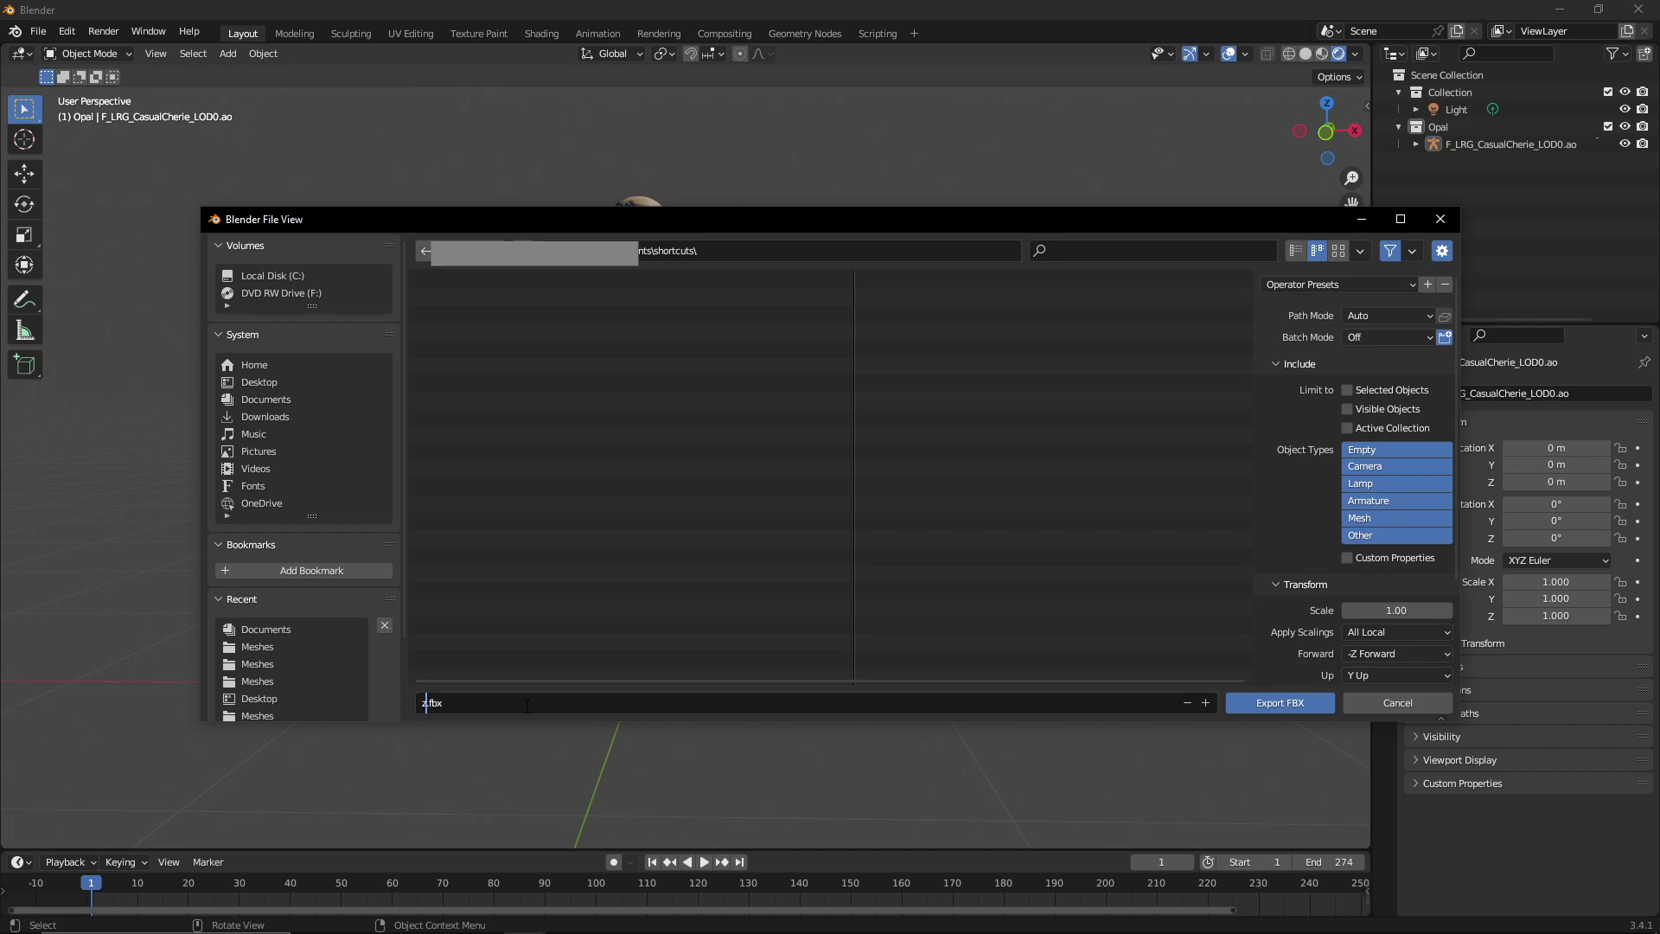
{"action": "type", "text": "z"}
{"action": "key", "text": "Return"}
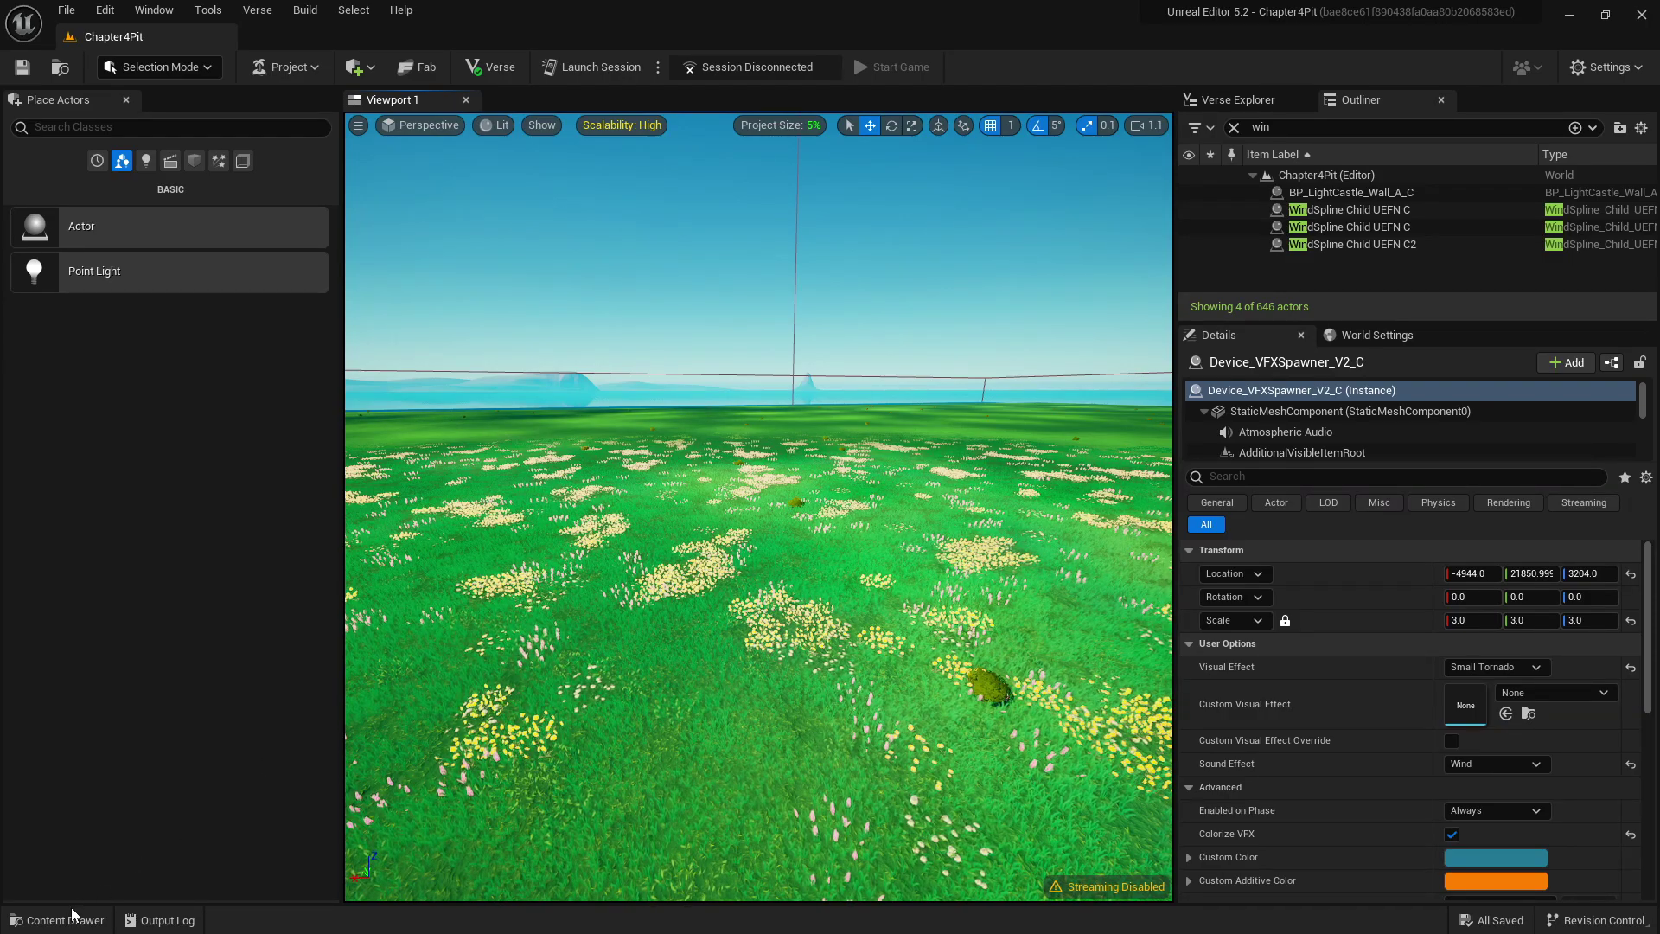
- From the Content Browser, import zany.fbx from the Documents shortcuts folder
{"action": "left_click", "coordinate": [74, 915]}
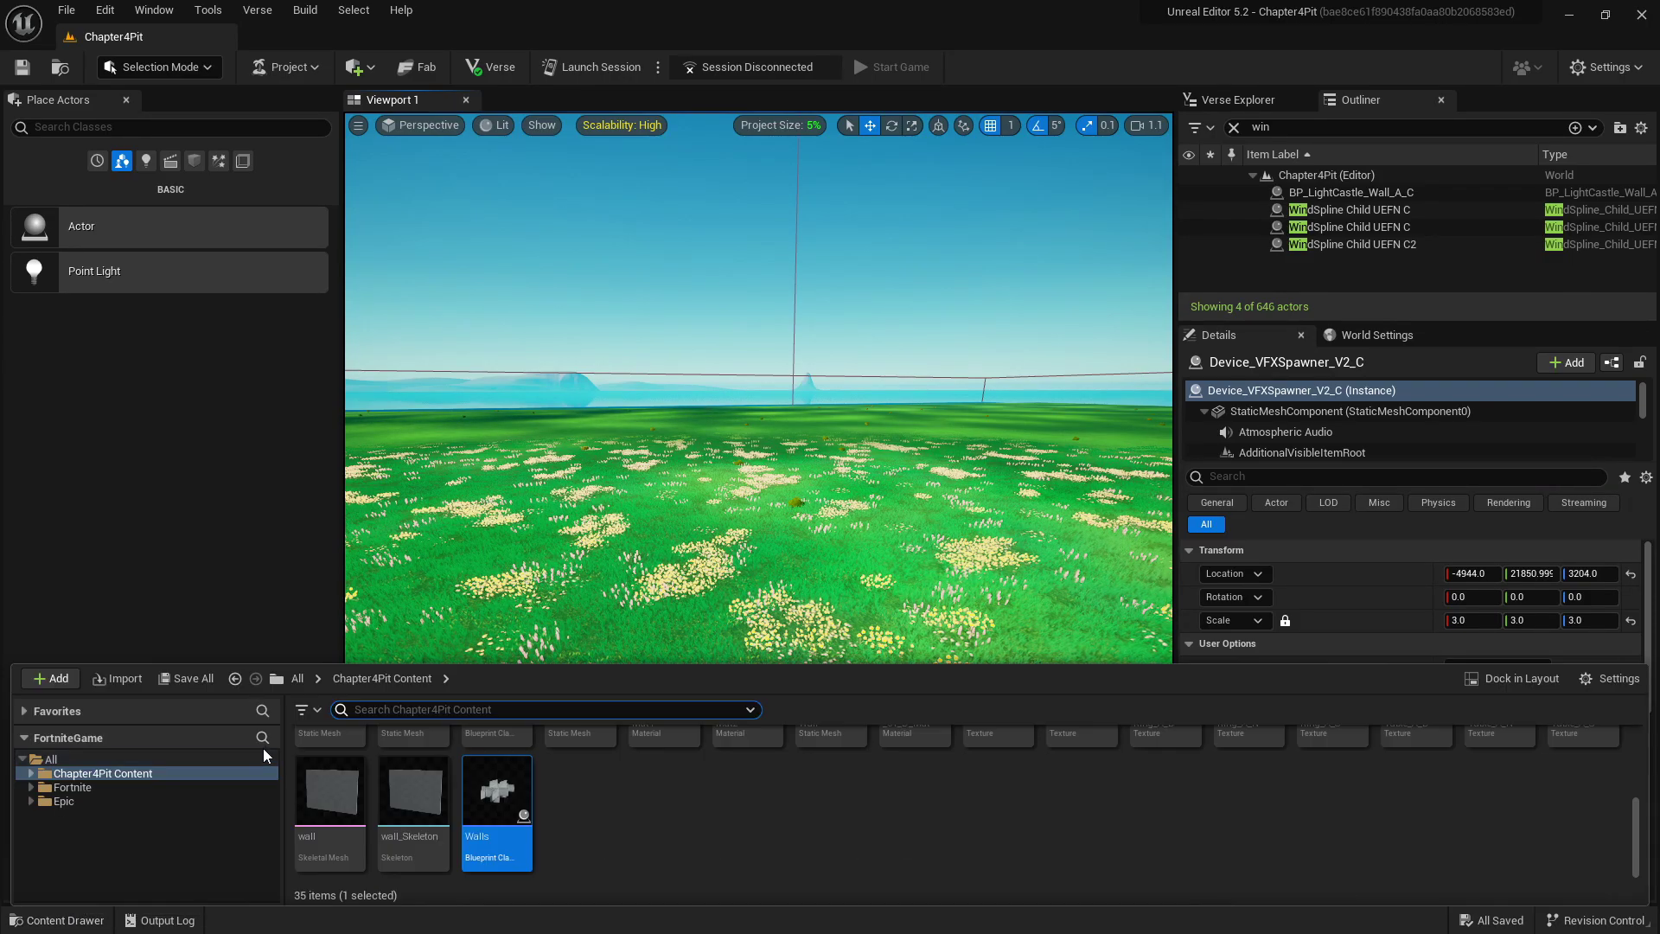
{"action": "left_click", "coordinate": [609, 791]}
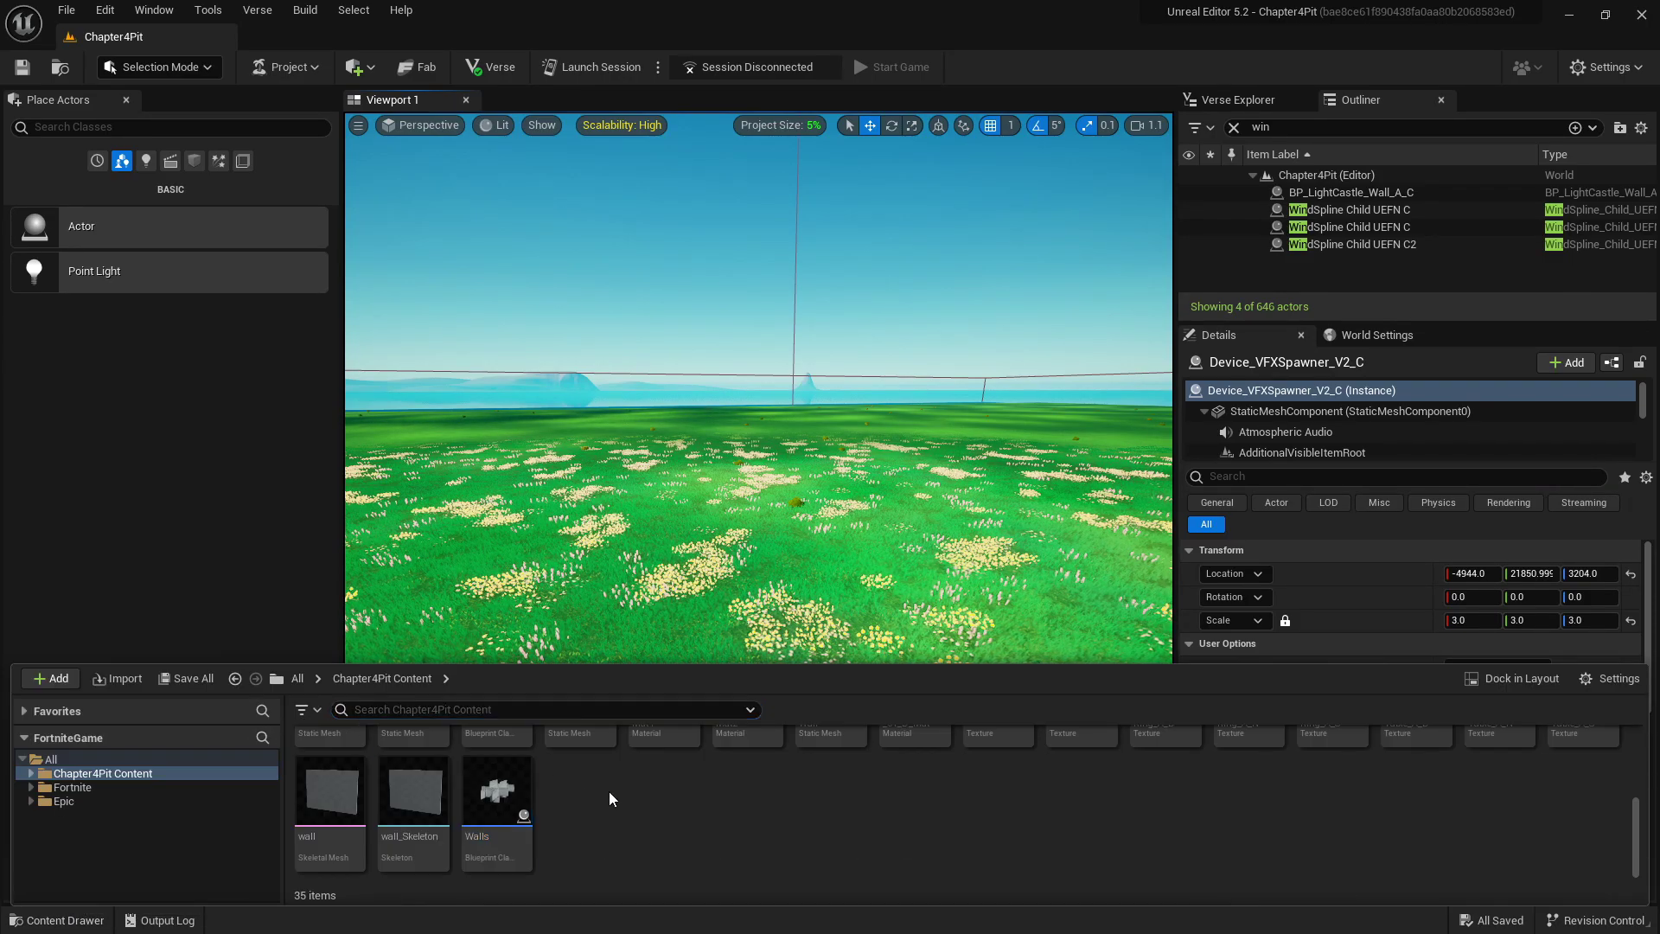
{"action": "left_click", "coordinate": [117, 678]}
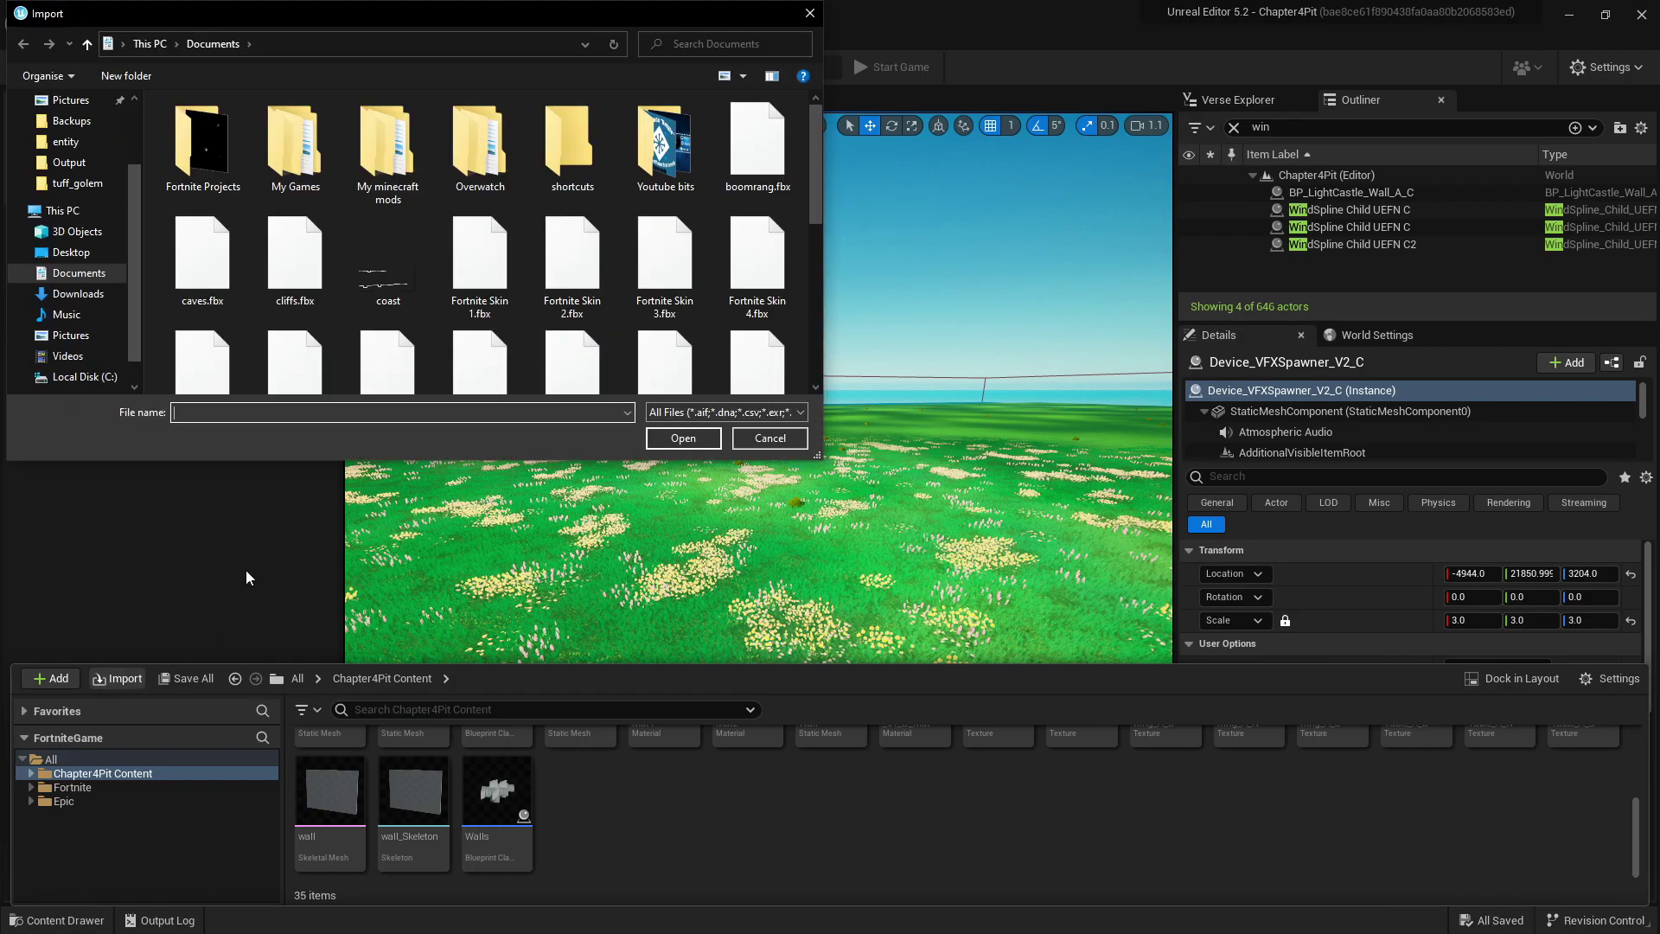
{"action": "double_click", "coordinate": [572, 142]}
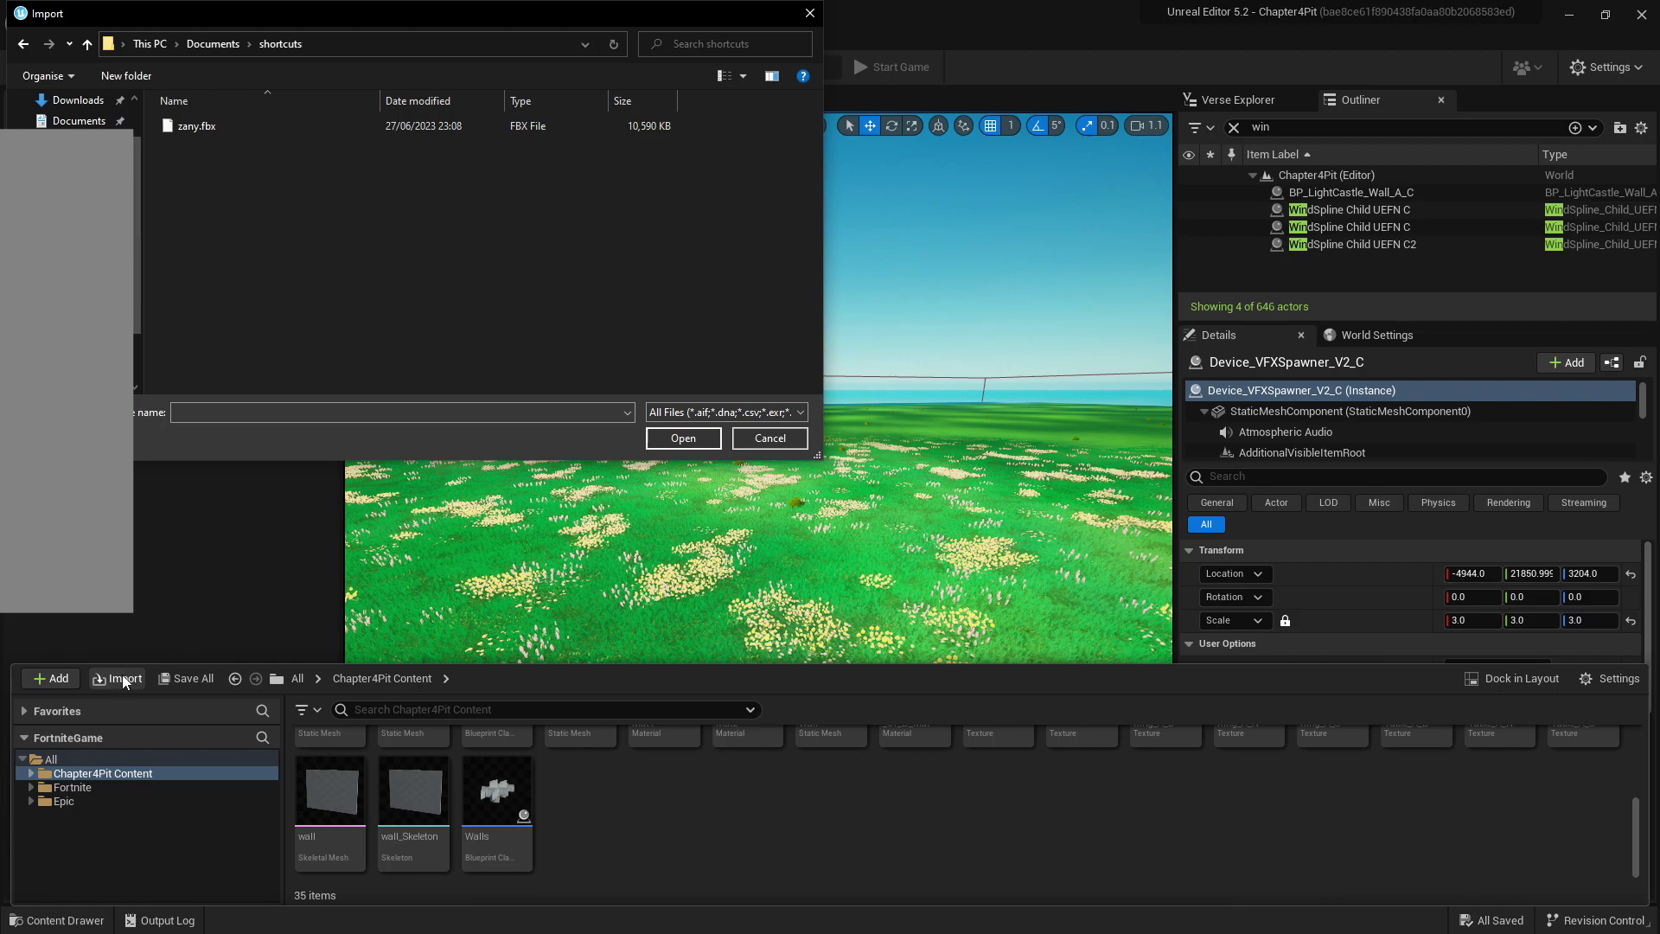
{"action": "left_click", "coordinate": [204, 128]}
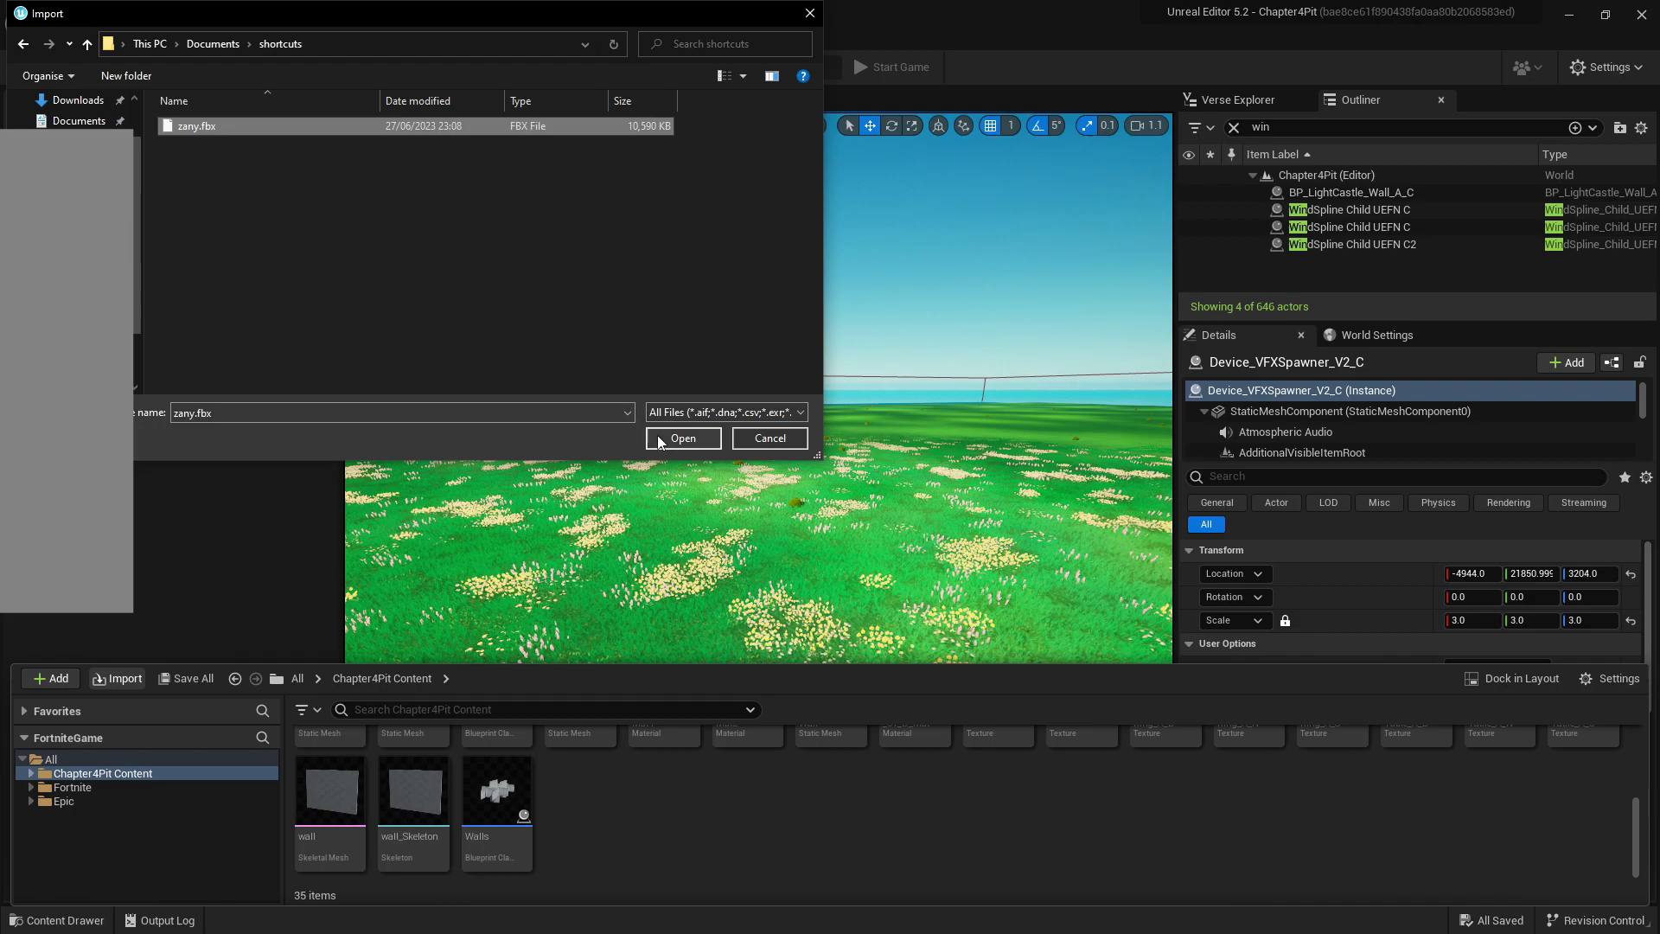
{"action": "left_click", "coordinate": [682, 438]}
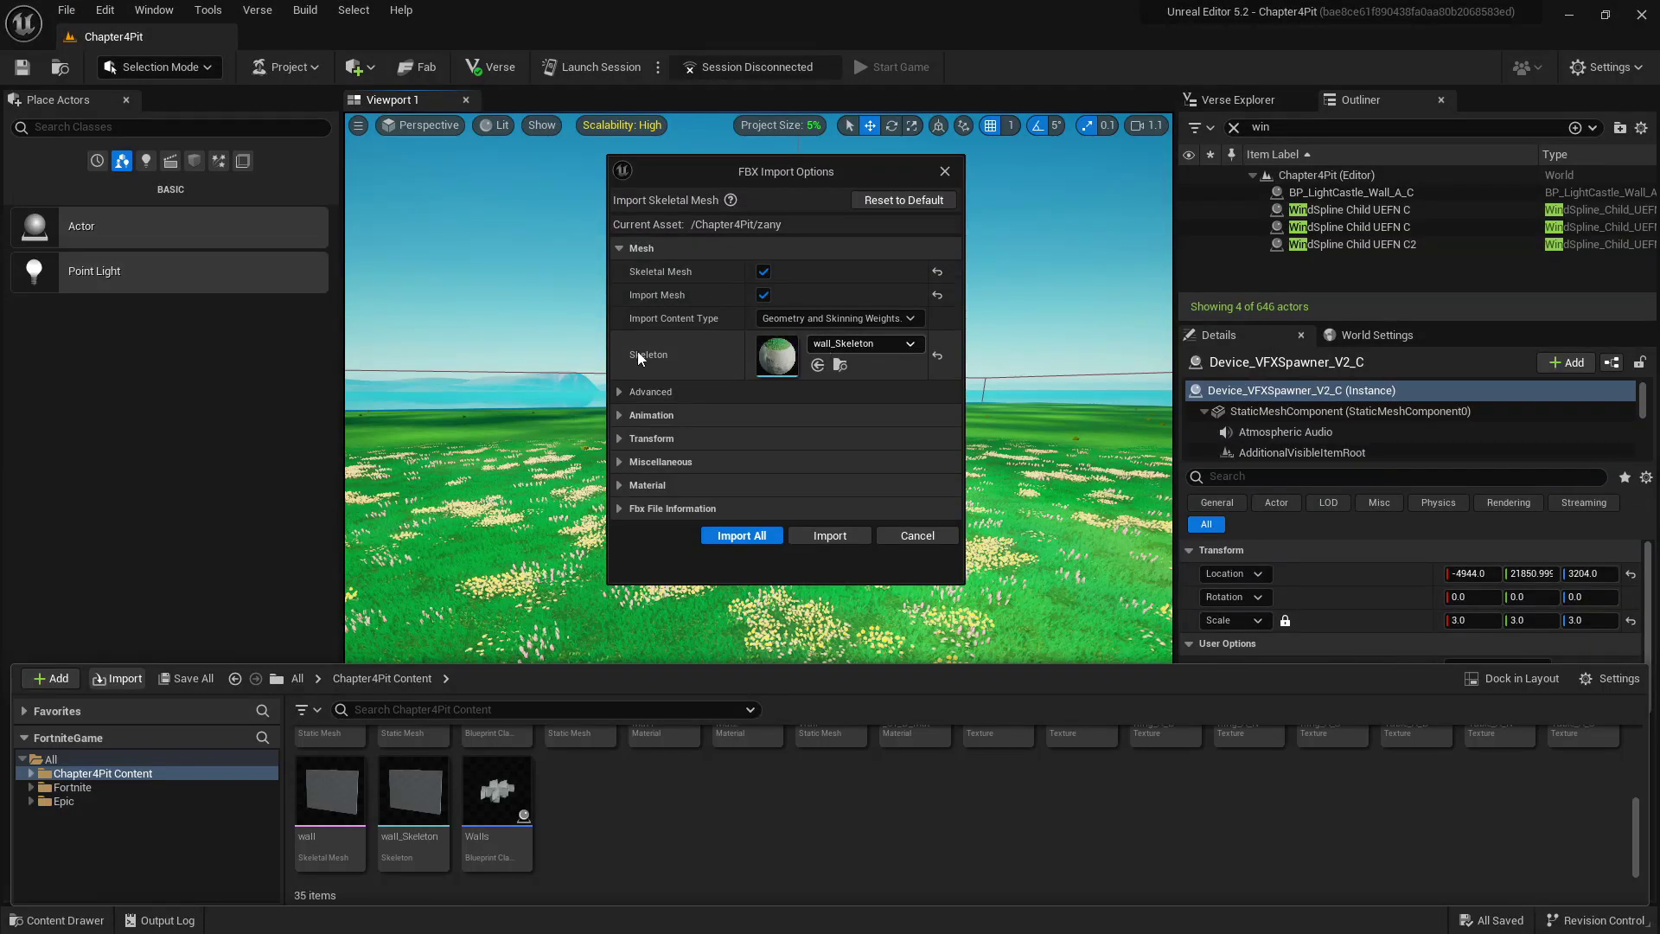
- Import zany.fbx as a skeletal mesh with Skeleton set to None instead of wall_Skeleton
{"action": "left_click", "coordinate": [853, 346]}
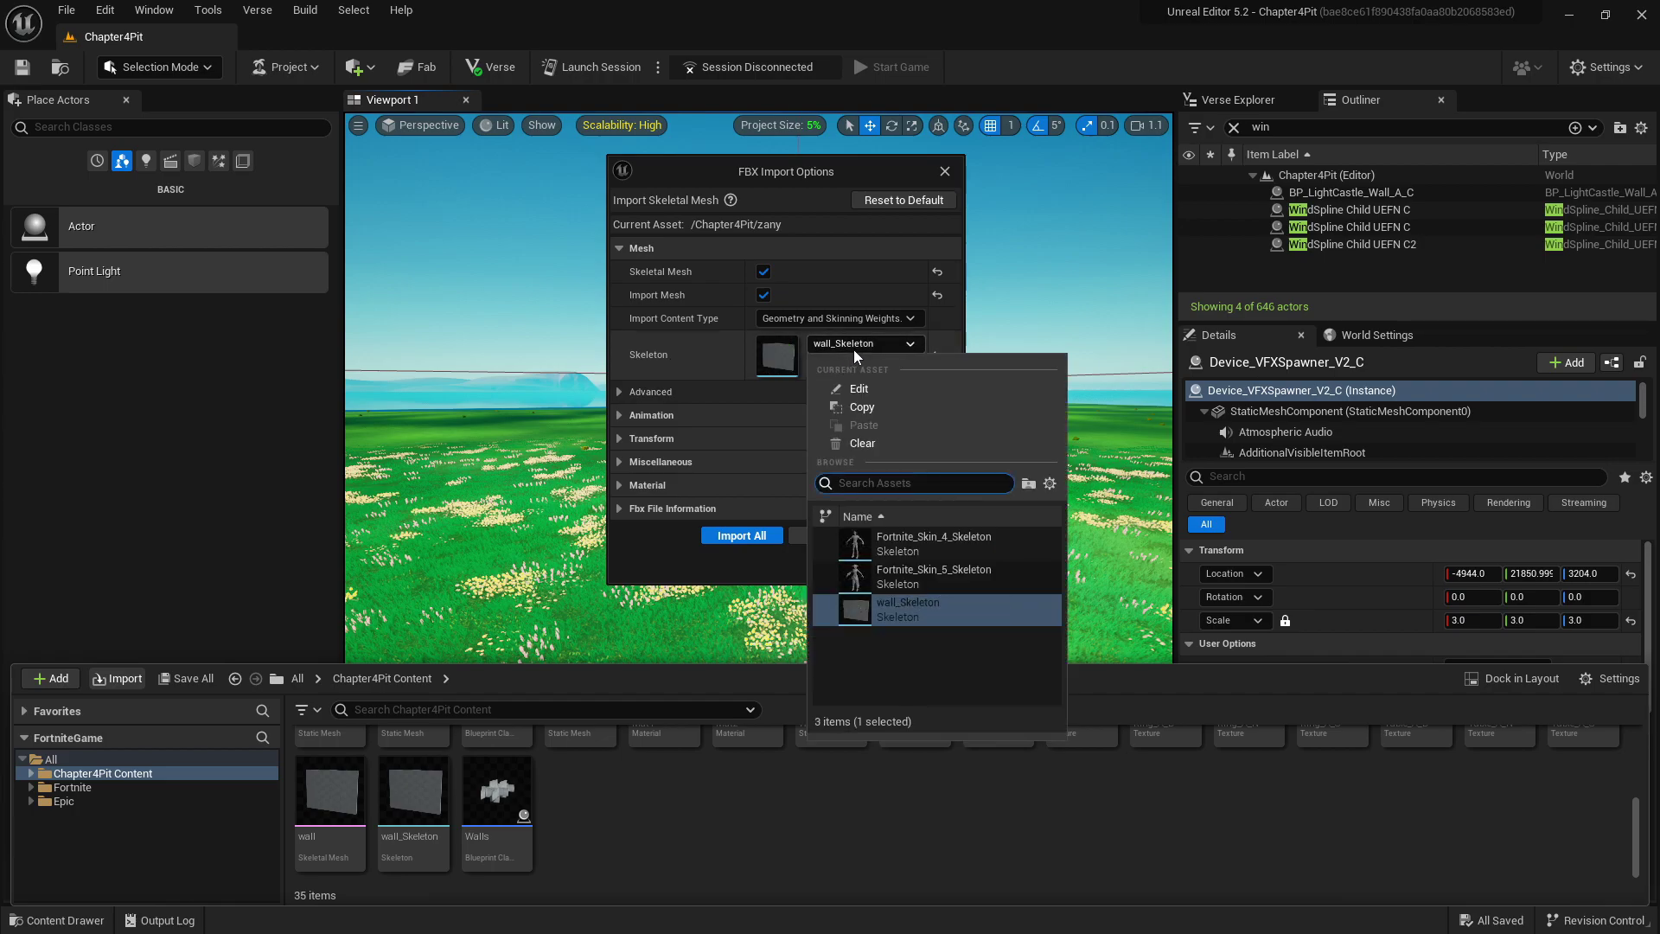
{"action": "left_click", "coordinate": [881, 445]}
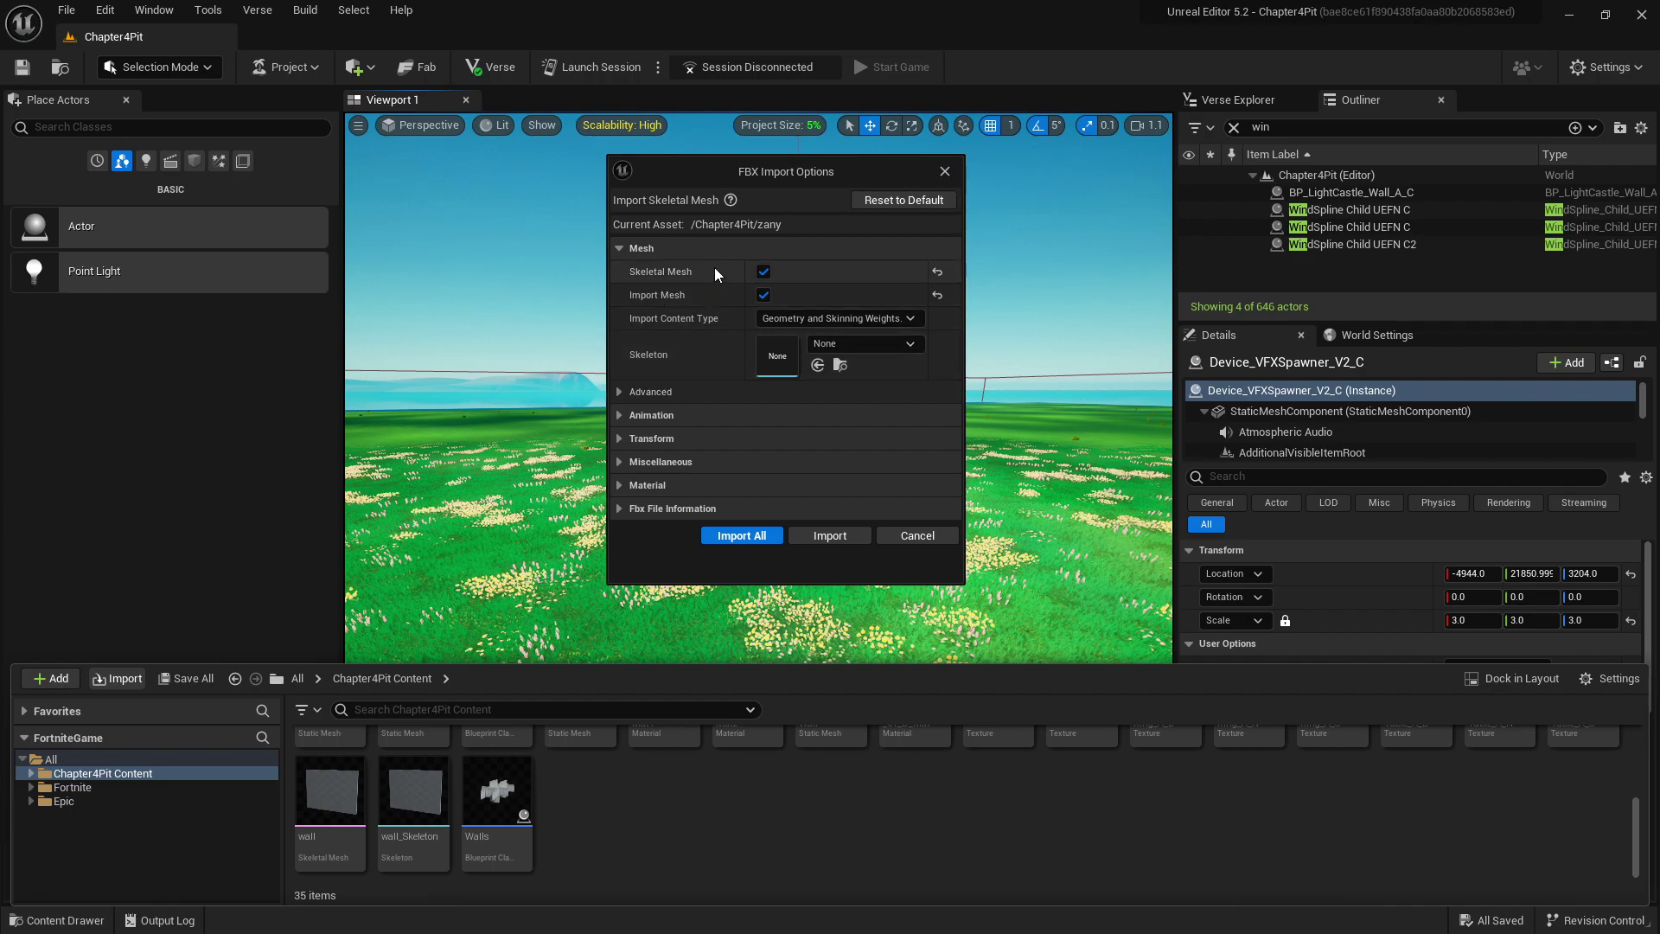
{"action": "left_click", "coordinate": [763, 273]}
{"action": "left_click", "coordinate": [765, 272]}
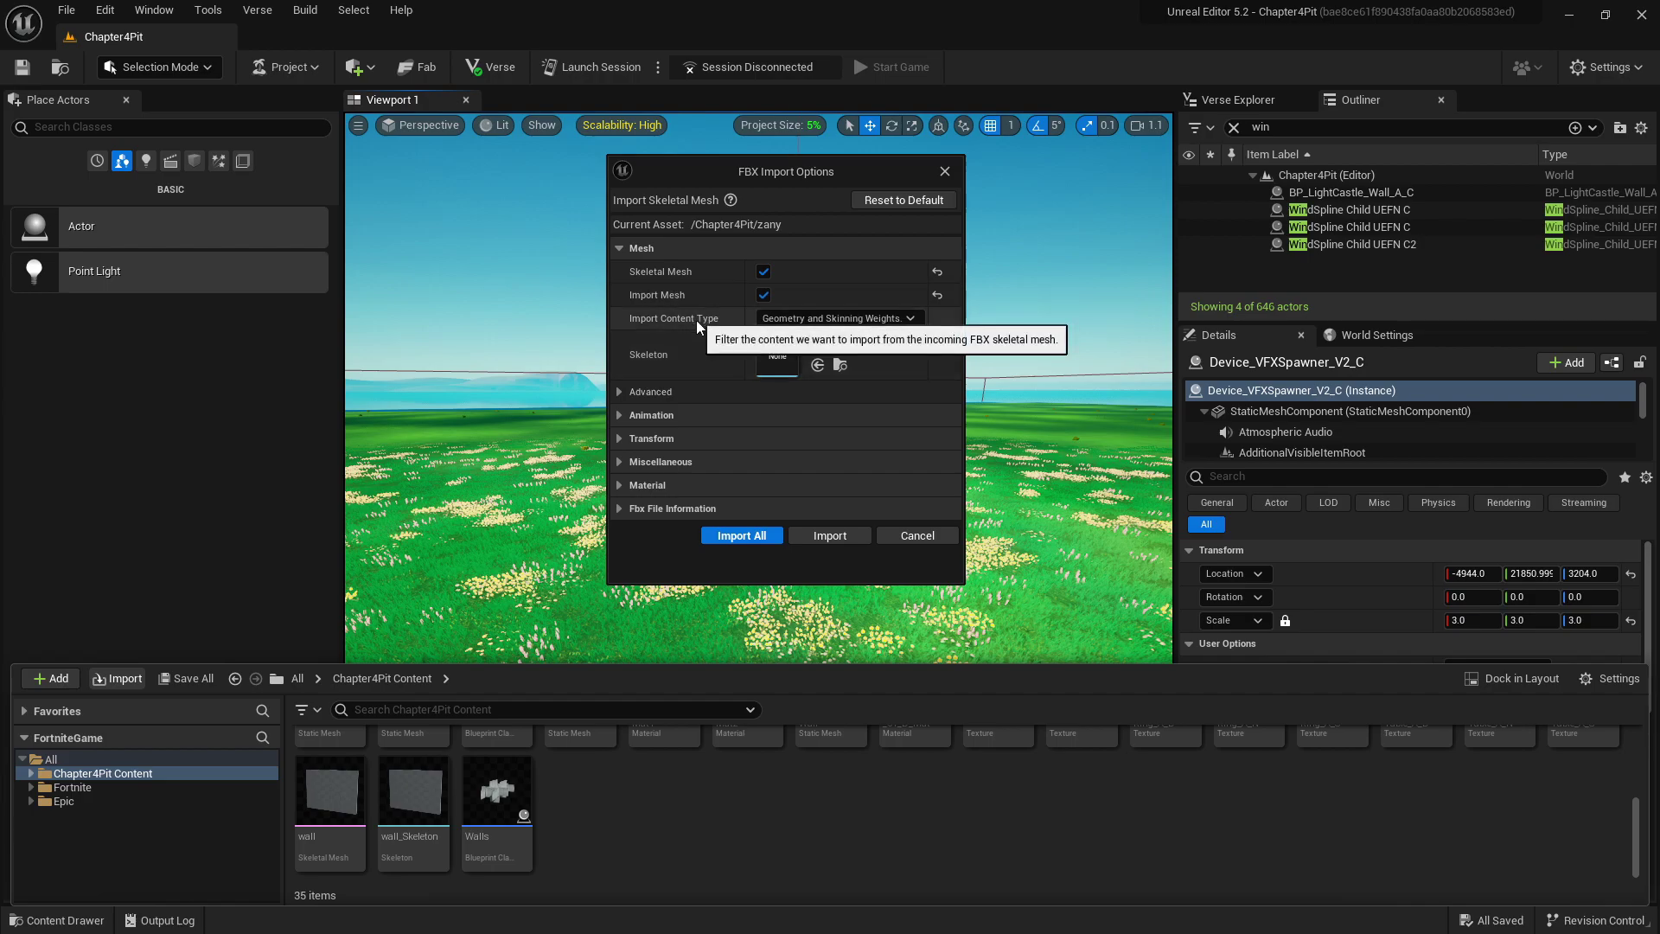
{"action": "left_click", "coordinate": [620, 417]}
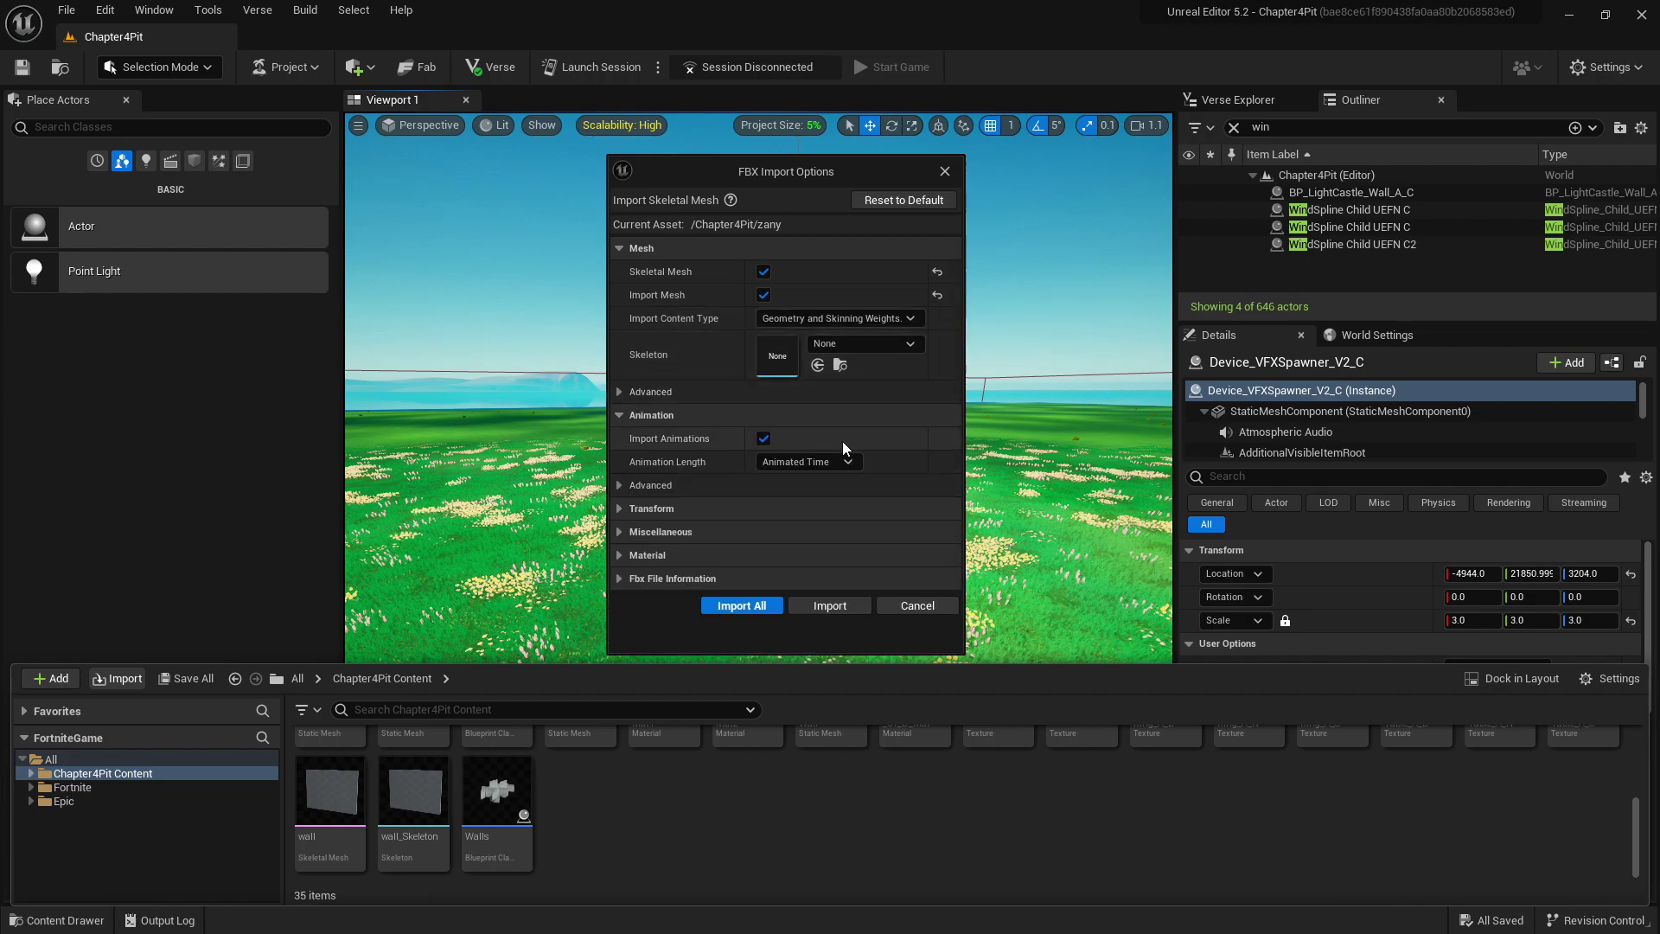
{"action": "left_click", "coordinate": [619, 415]}
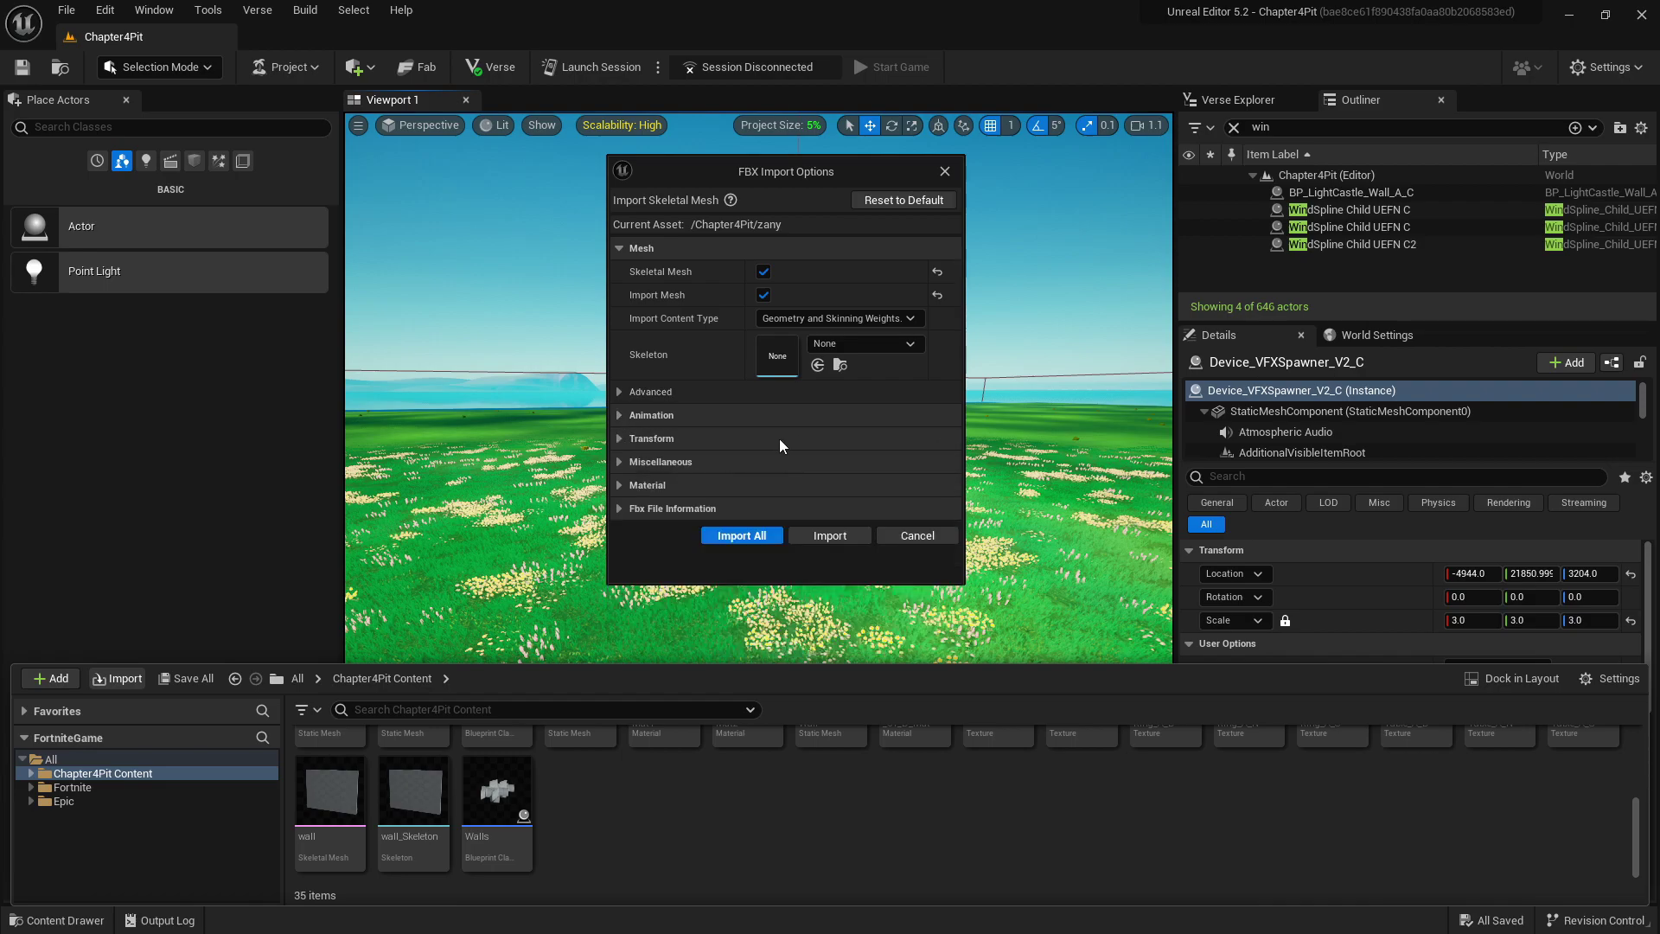
{"action": "left_click", "coordinate": [620, 416]}
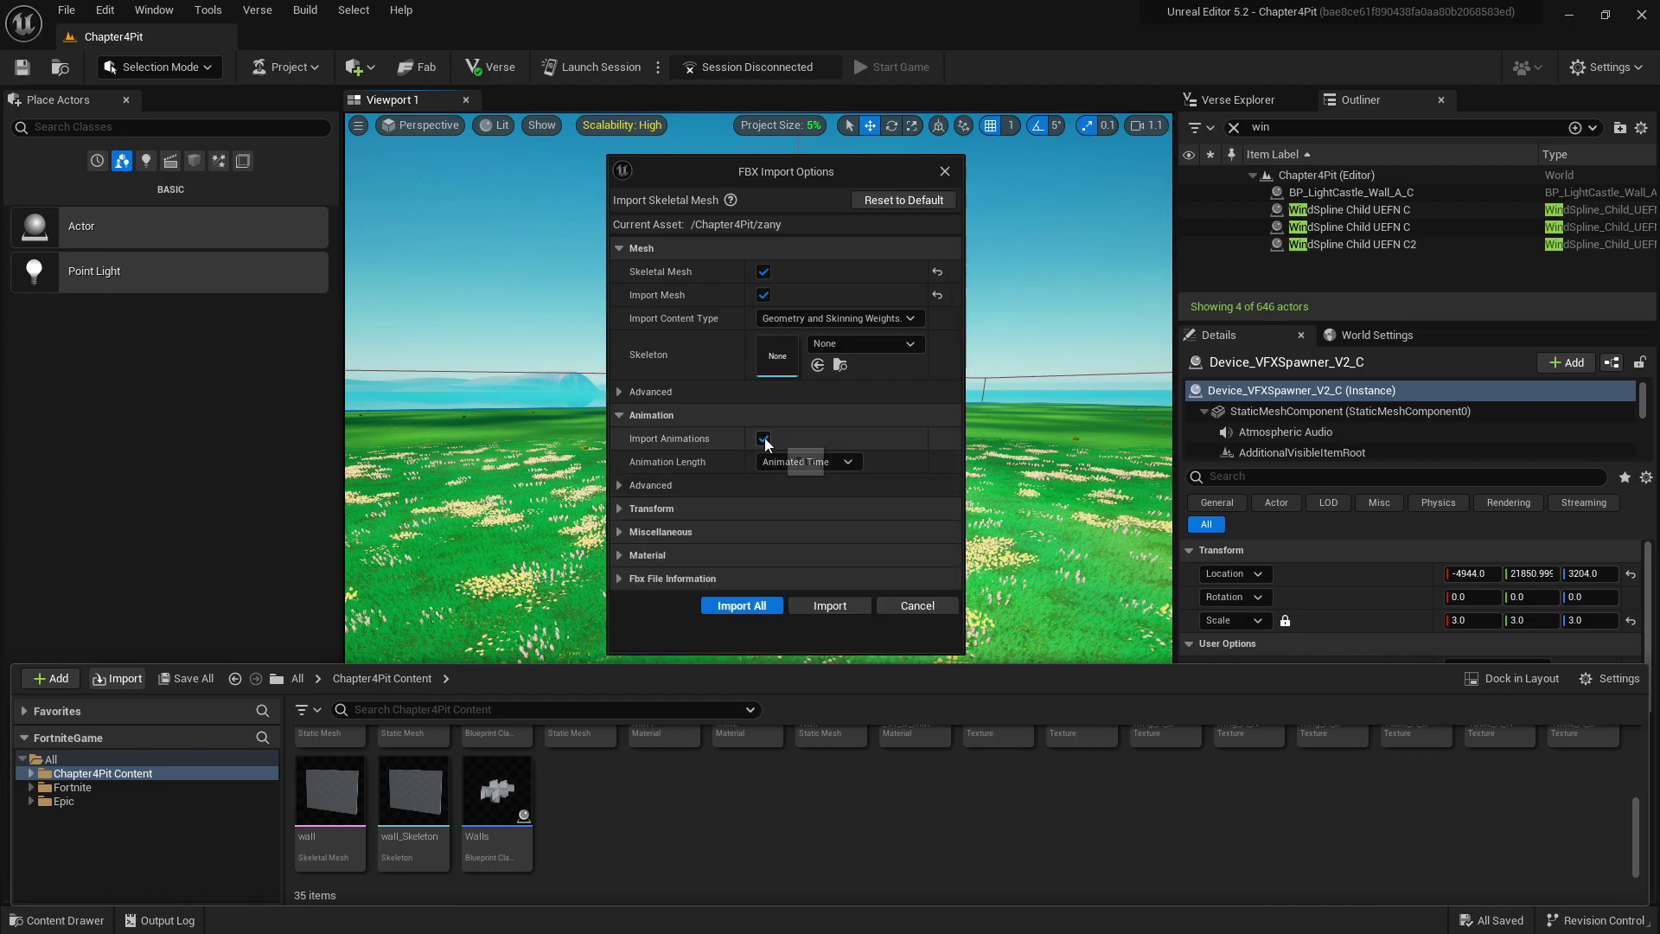
{"action": "left_click", "coordinate": [625, 413]}
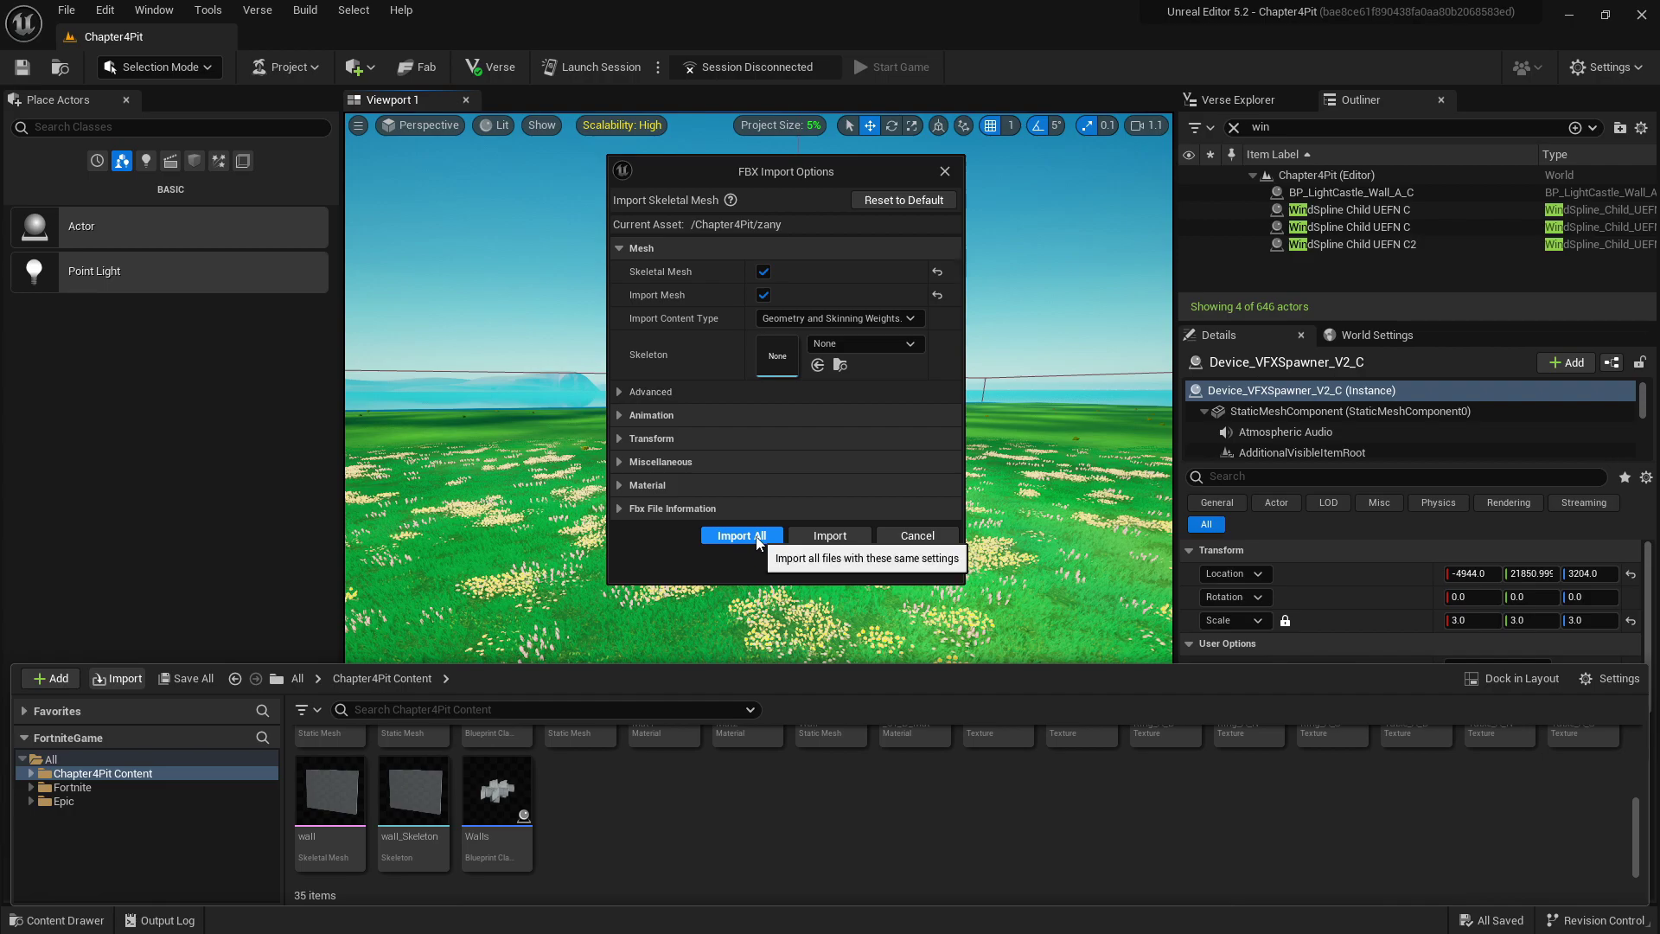
{"action": "left_click", "coordinate": [747, 538]}
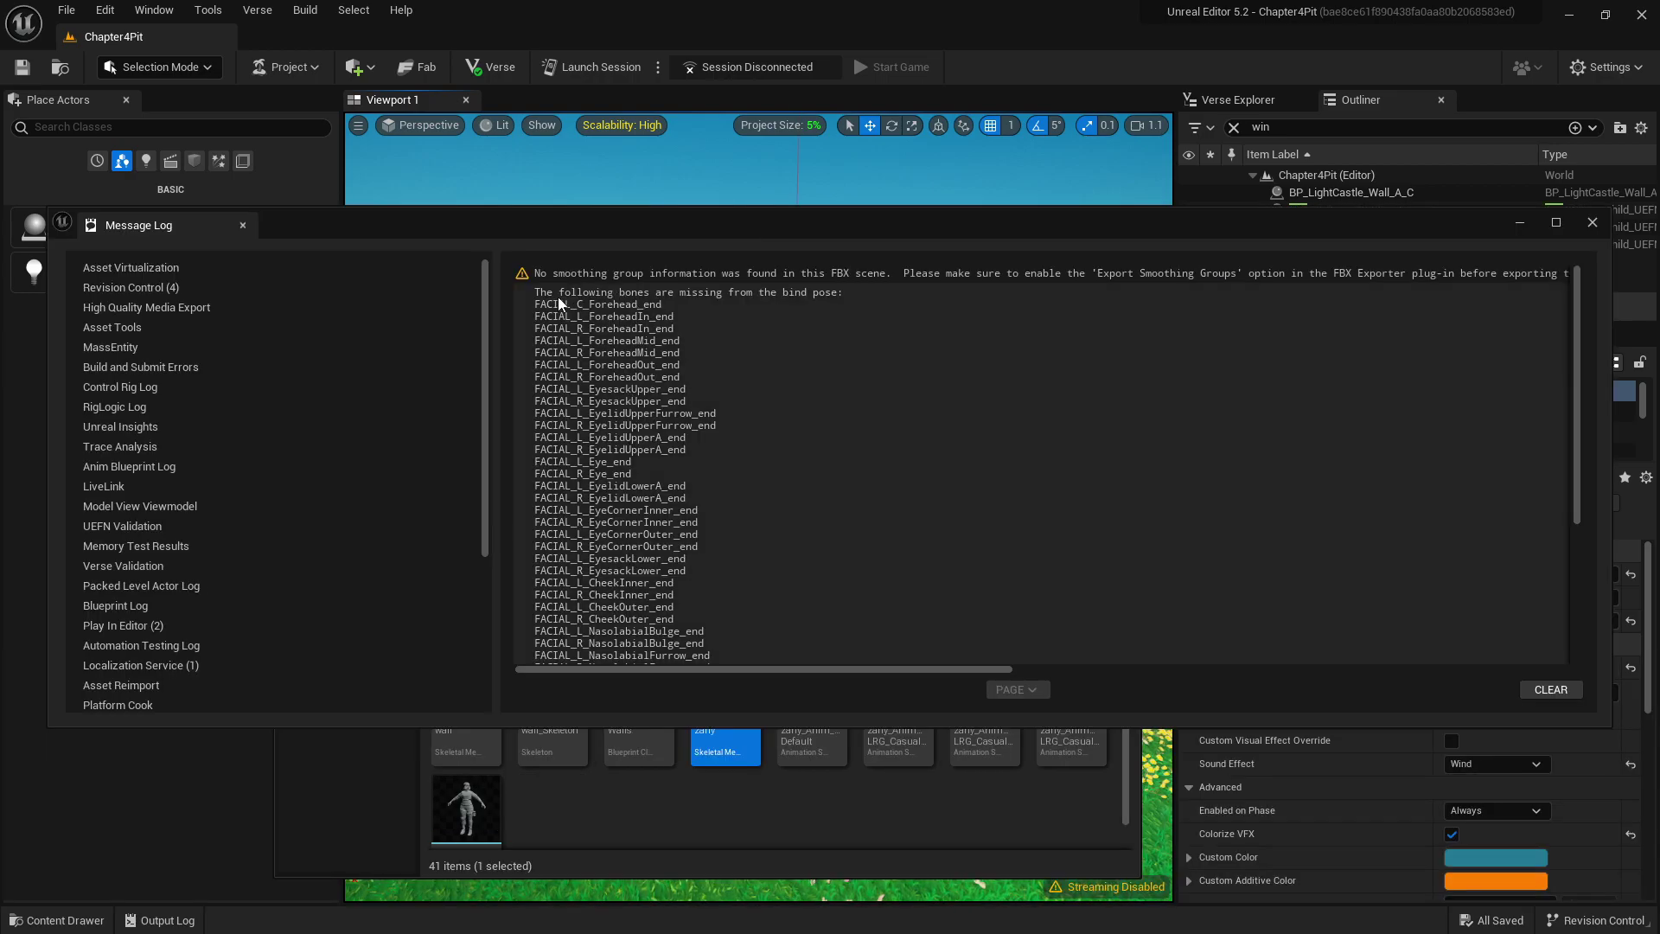
- Review the missing-bone warnings in the Message Log and close it
{"action": "scroll", "coordinate": [1291, 382], "scroll_direction": "down", "scroll_amount": 3}
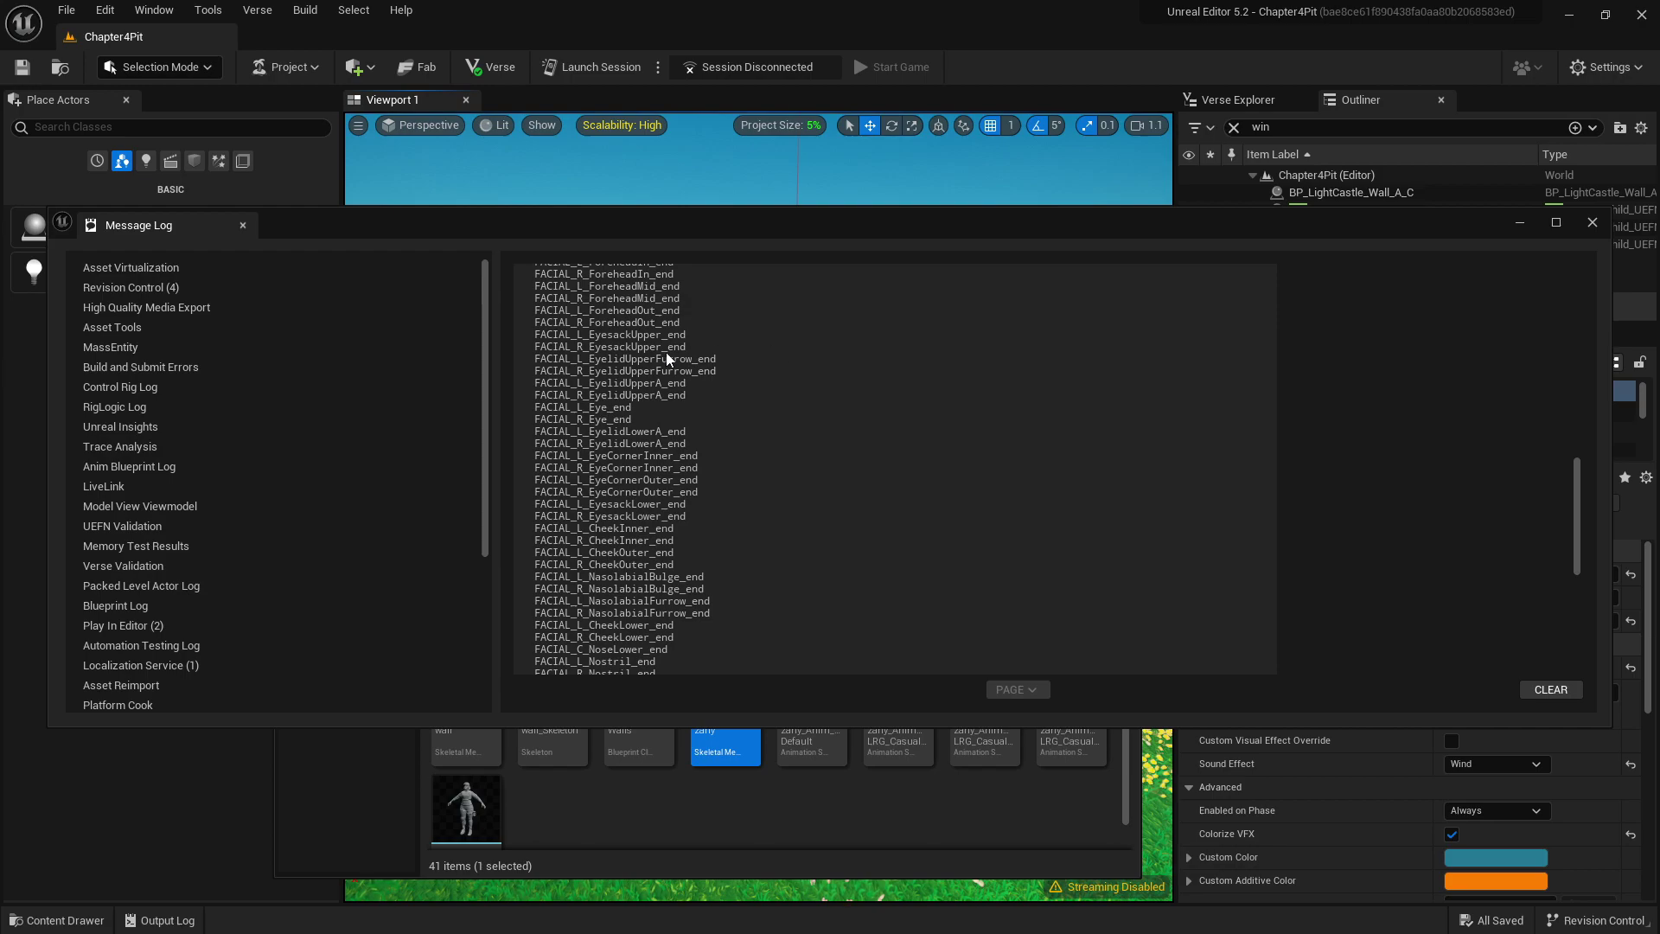
{"action": "scroll", "coordinate": [667, 352], "scroll_direction": "up", "scroll_amount": 3}
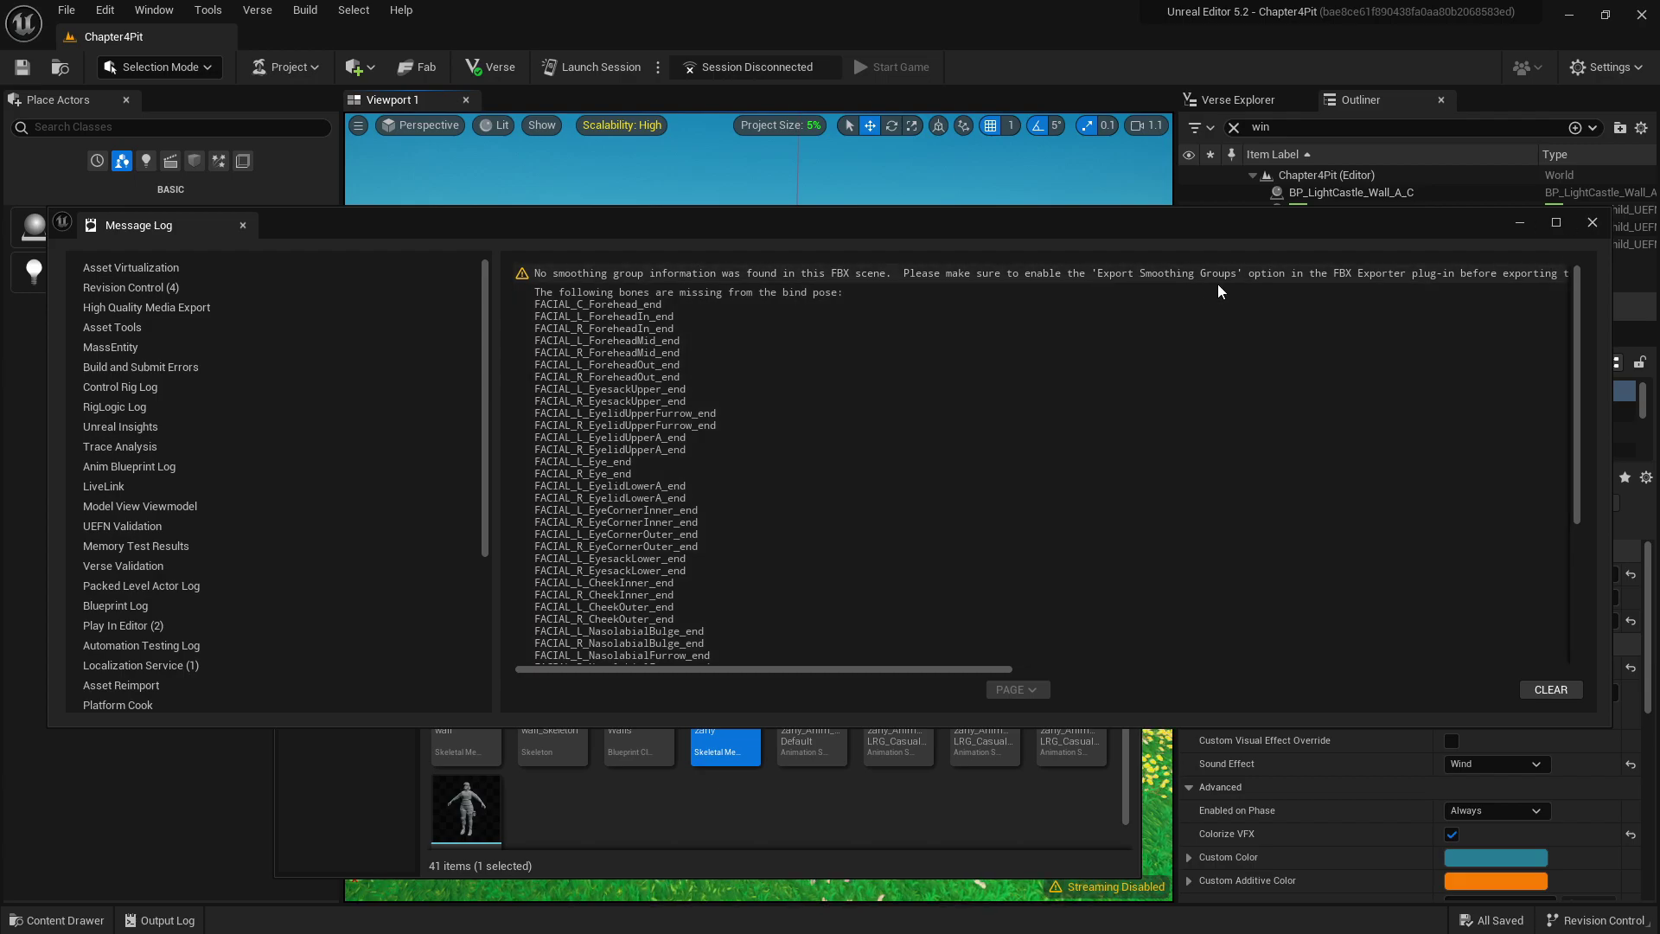
{"action": "left_click", "coordinate": [1589, 223]}
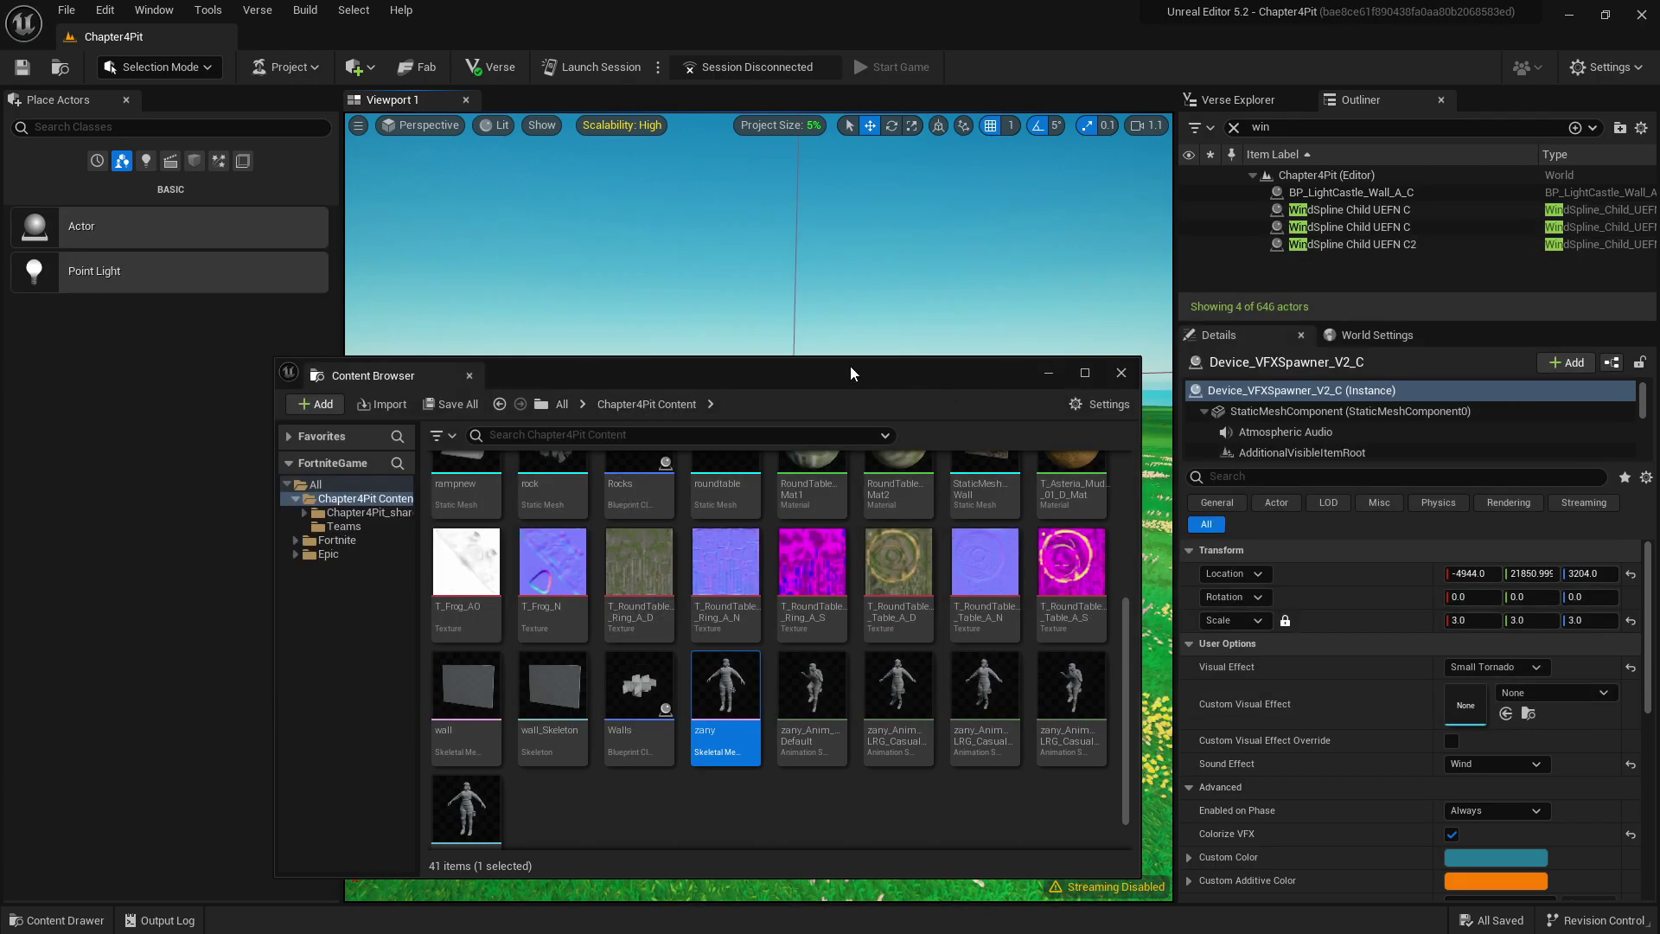
- Drag the zany skeletal mesh from the Content Drawer onto the grass in the level
{"action": "left_click", "coordinate": [1121, 378]}
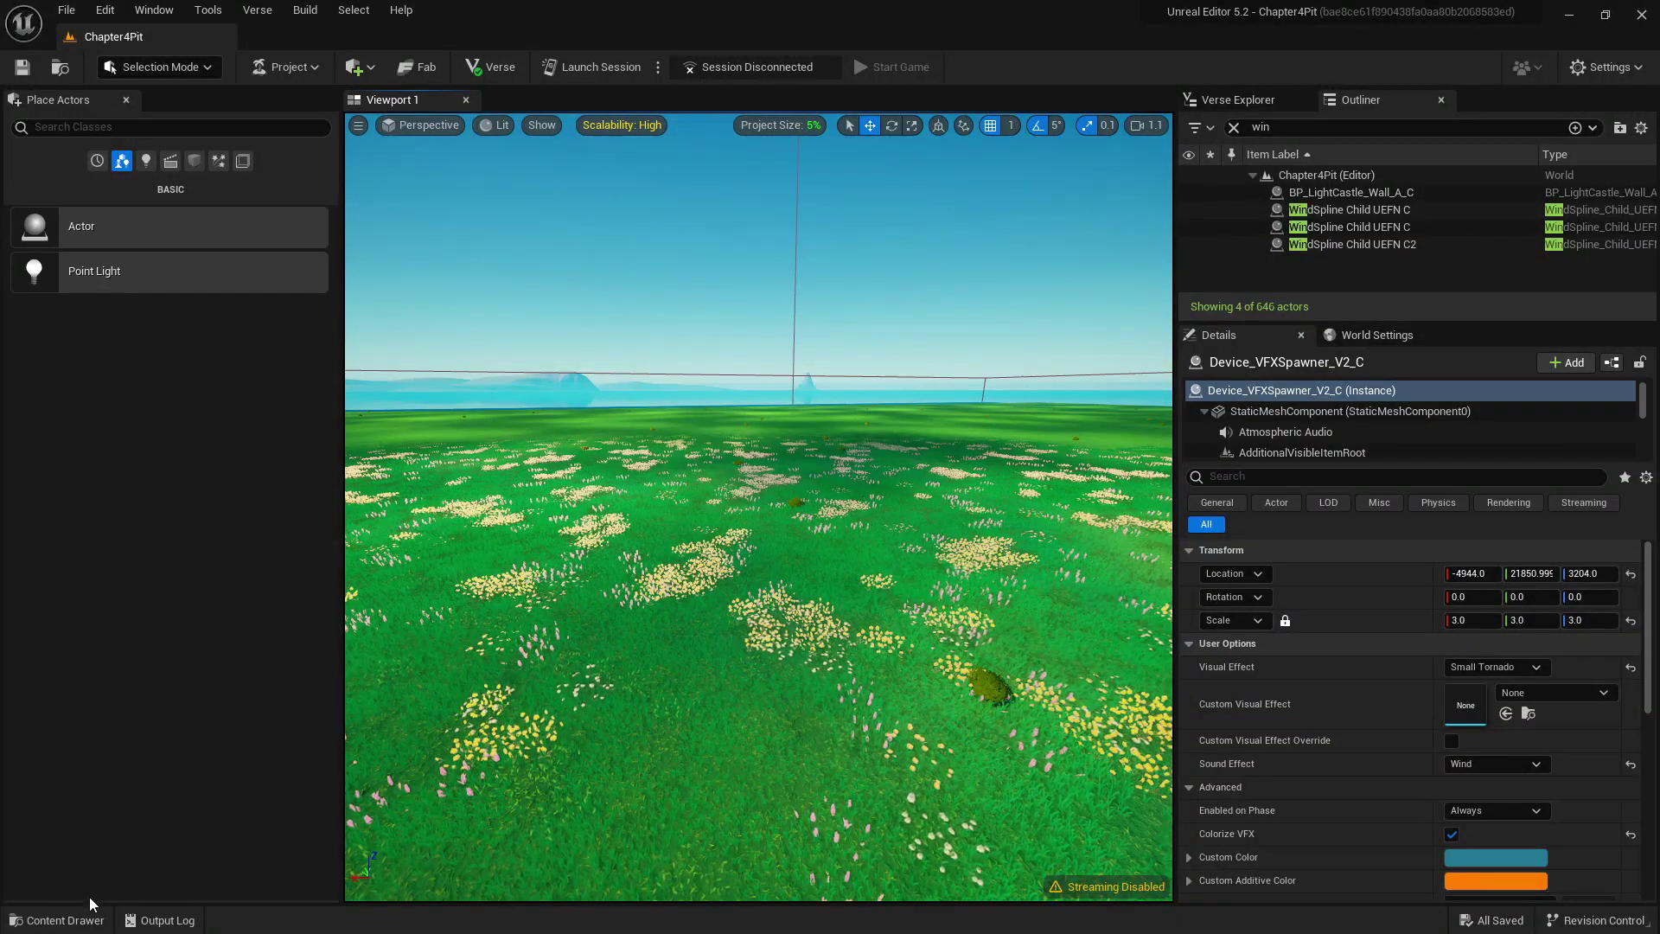
{"action": "left_click", "coordinate": [64, 920]}
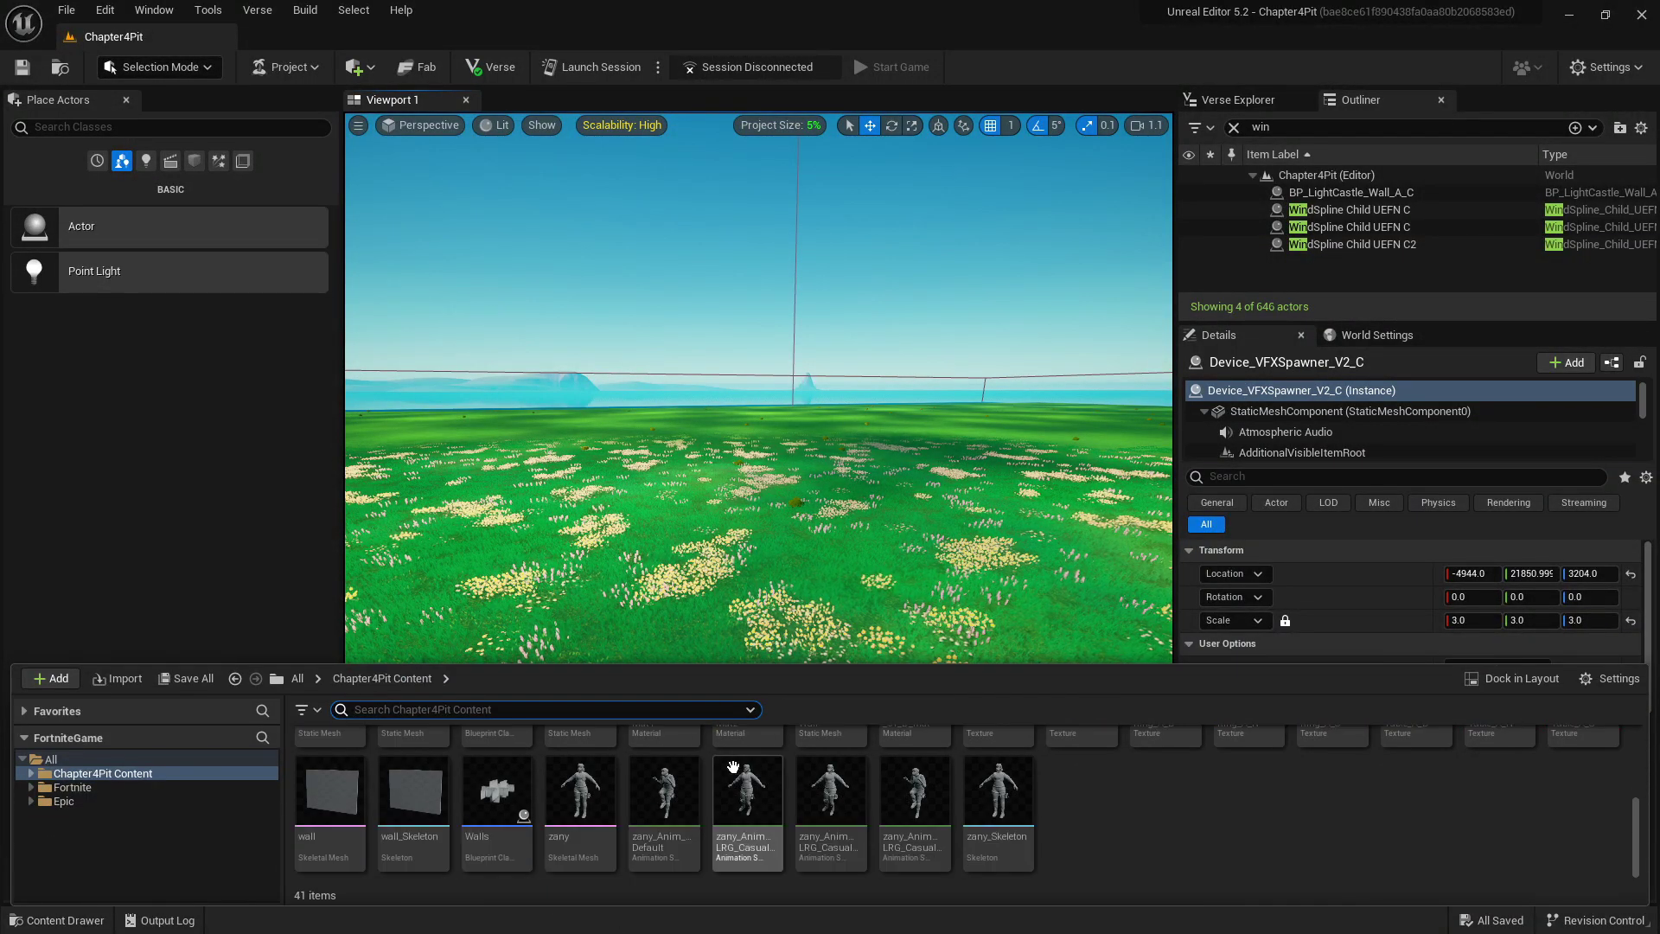
{"action": "left_click_drag", "start_coordinate": [588, 800], "coordinate": [728, 518]}
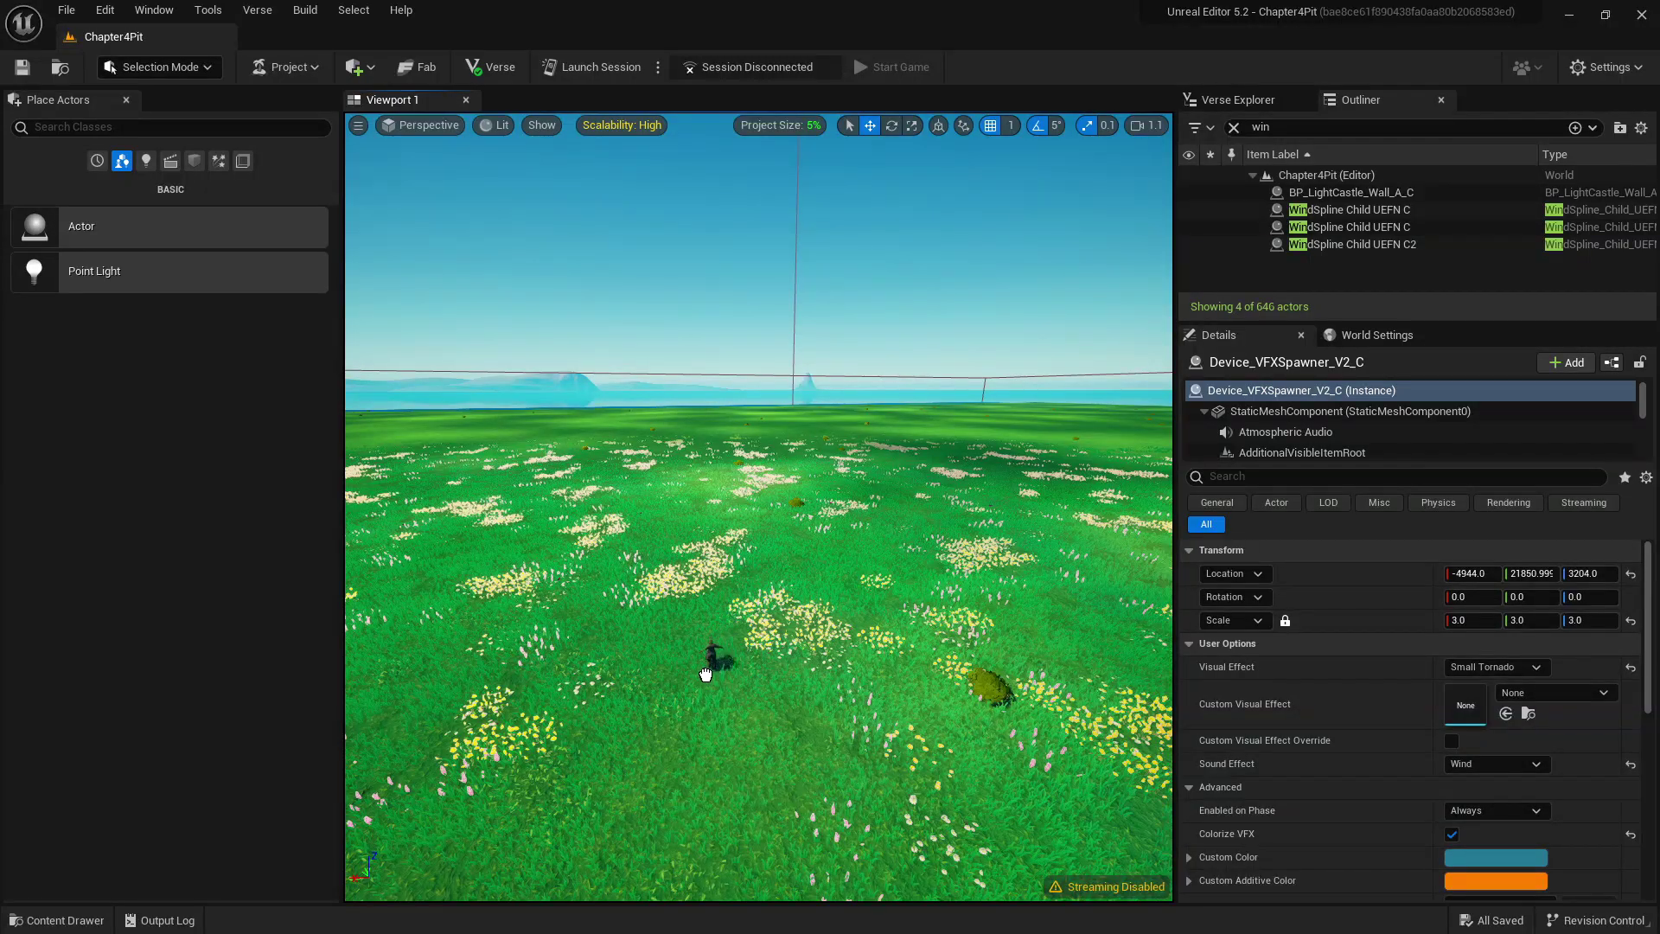
{"action": "left_click_drag", "start_coordinate": [706, 675], "coordinate": [702, 673]}
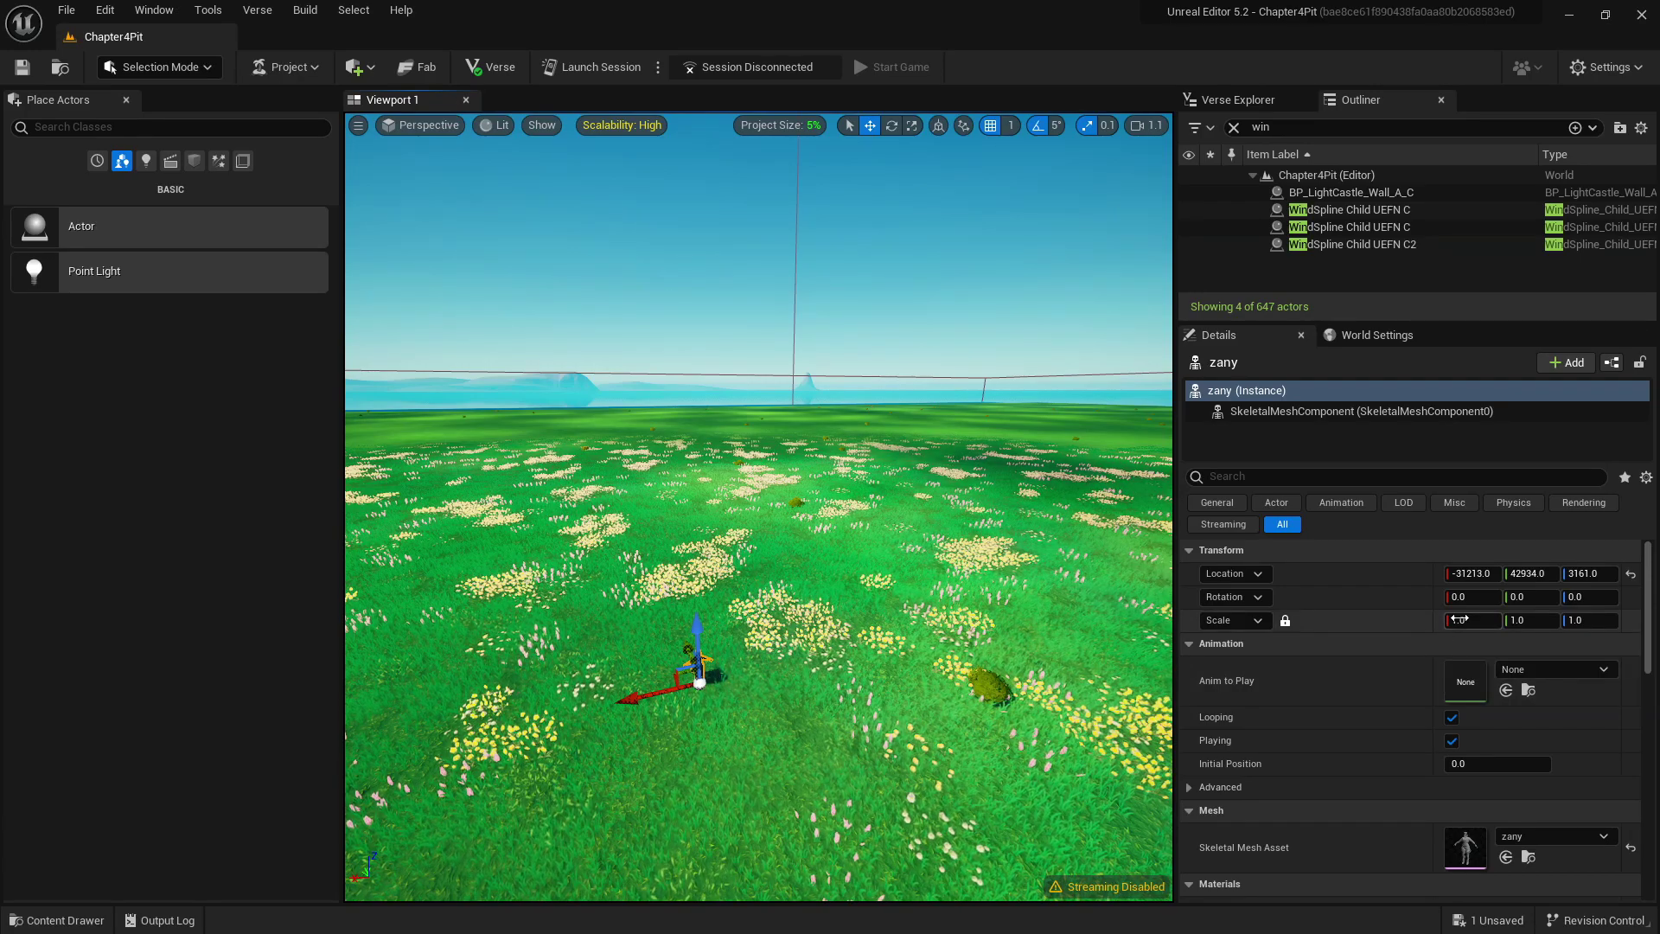
- Scale the zany character to 50 and focus the viewport on it
{"action": "left_click", "coordinate": [1460, 620]}
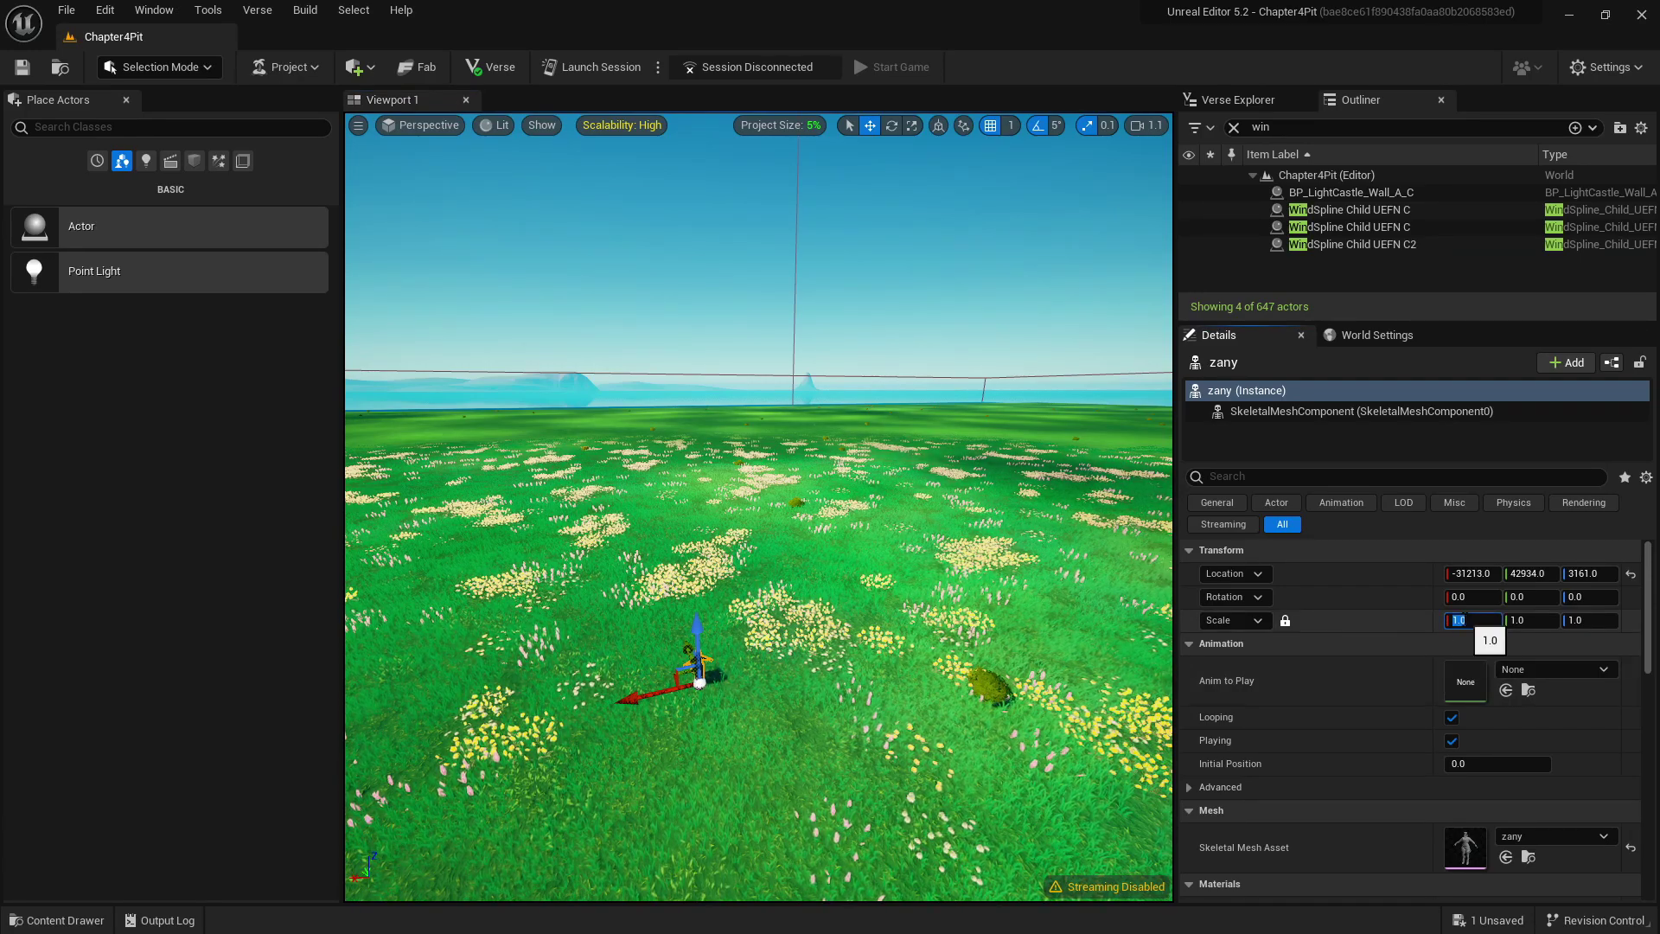
{"action": "type", "text": "50"}
{"action": "key", "text": "Return"}
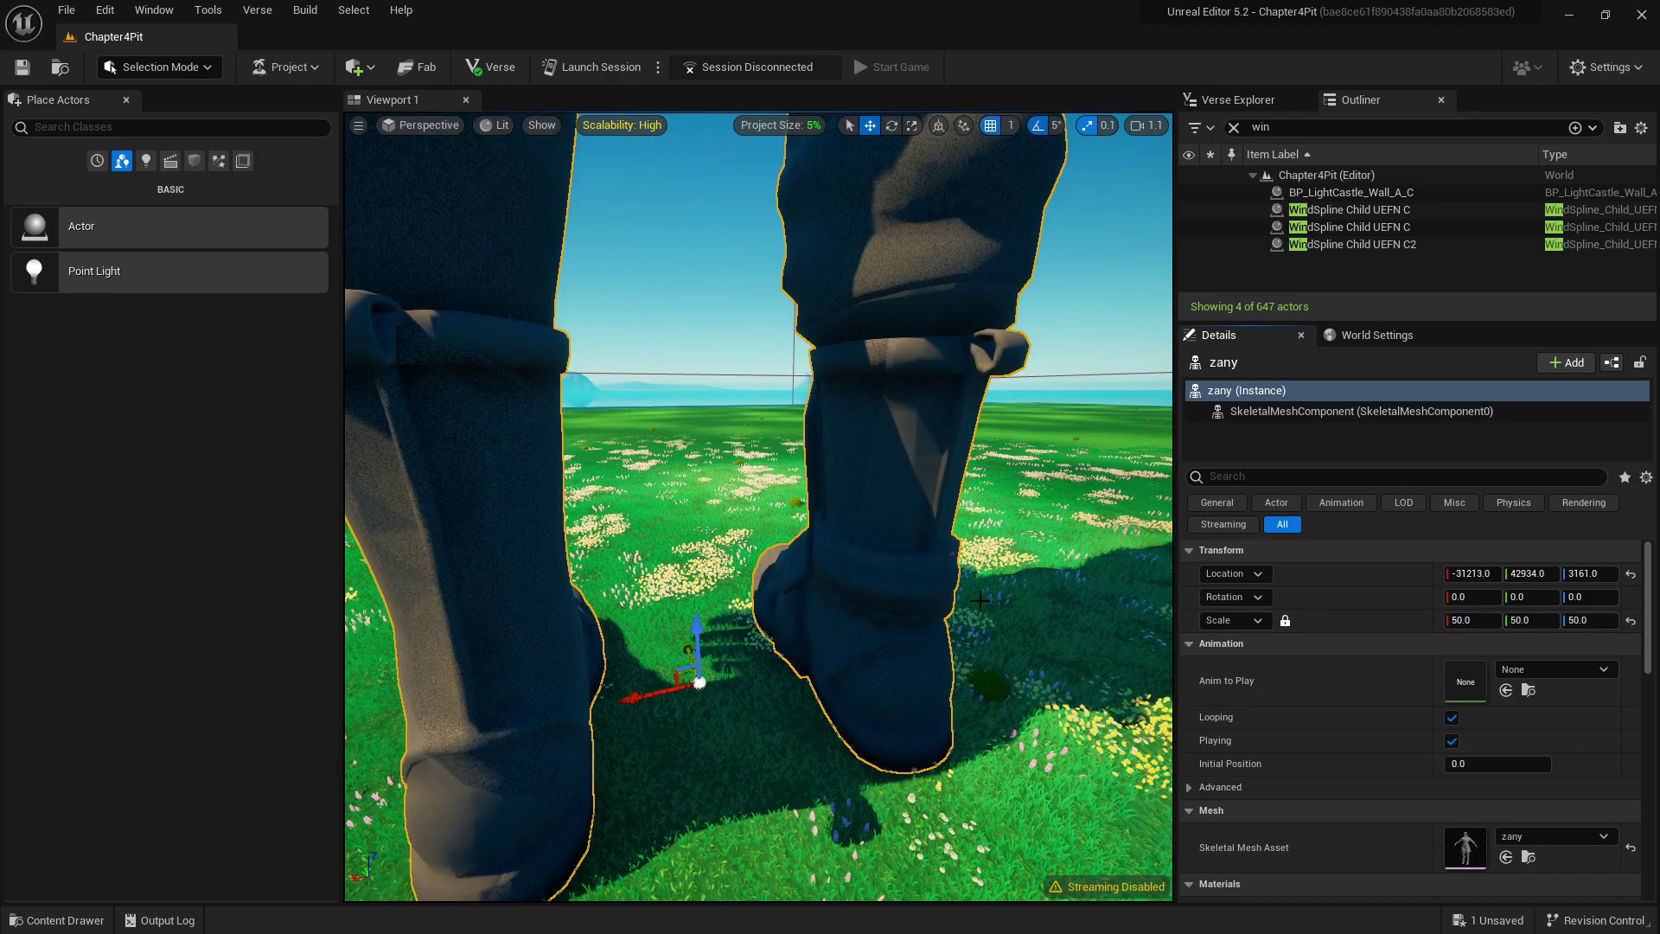
{"action": "key", "text": "f"}
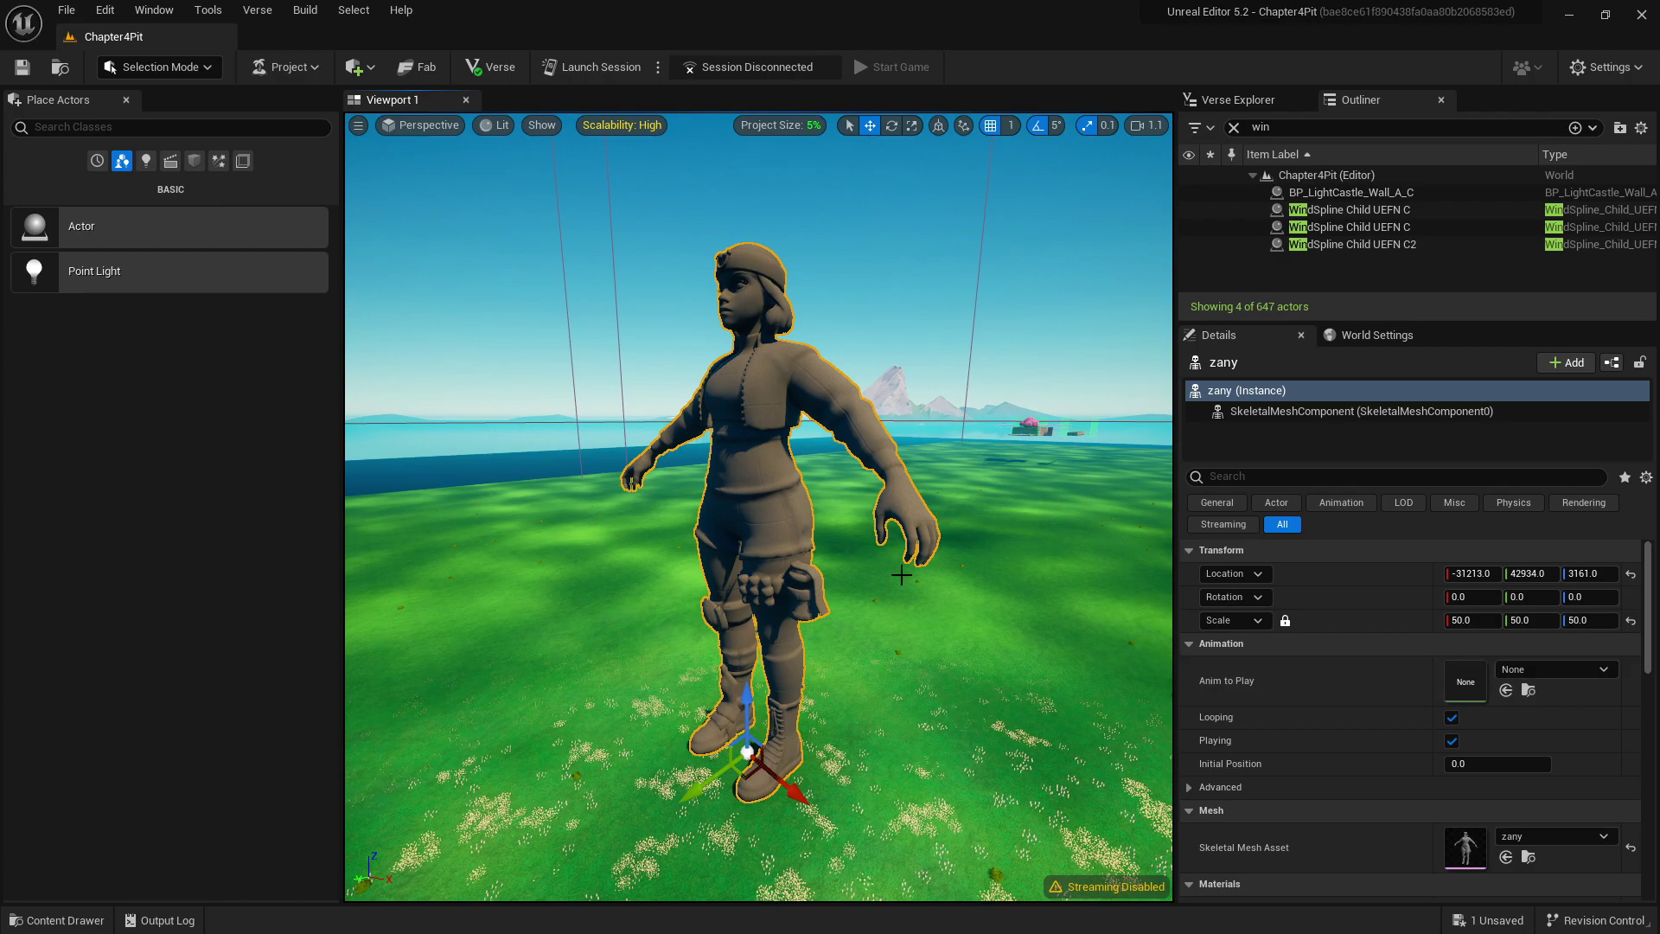
- Set Anim to Play to zany_Anim_Default, adjust Initial Position, and orbit to watch the emote
{"action": "left_click", "coordinate": [1554, 671]}
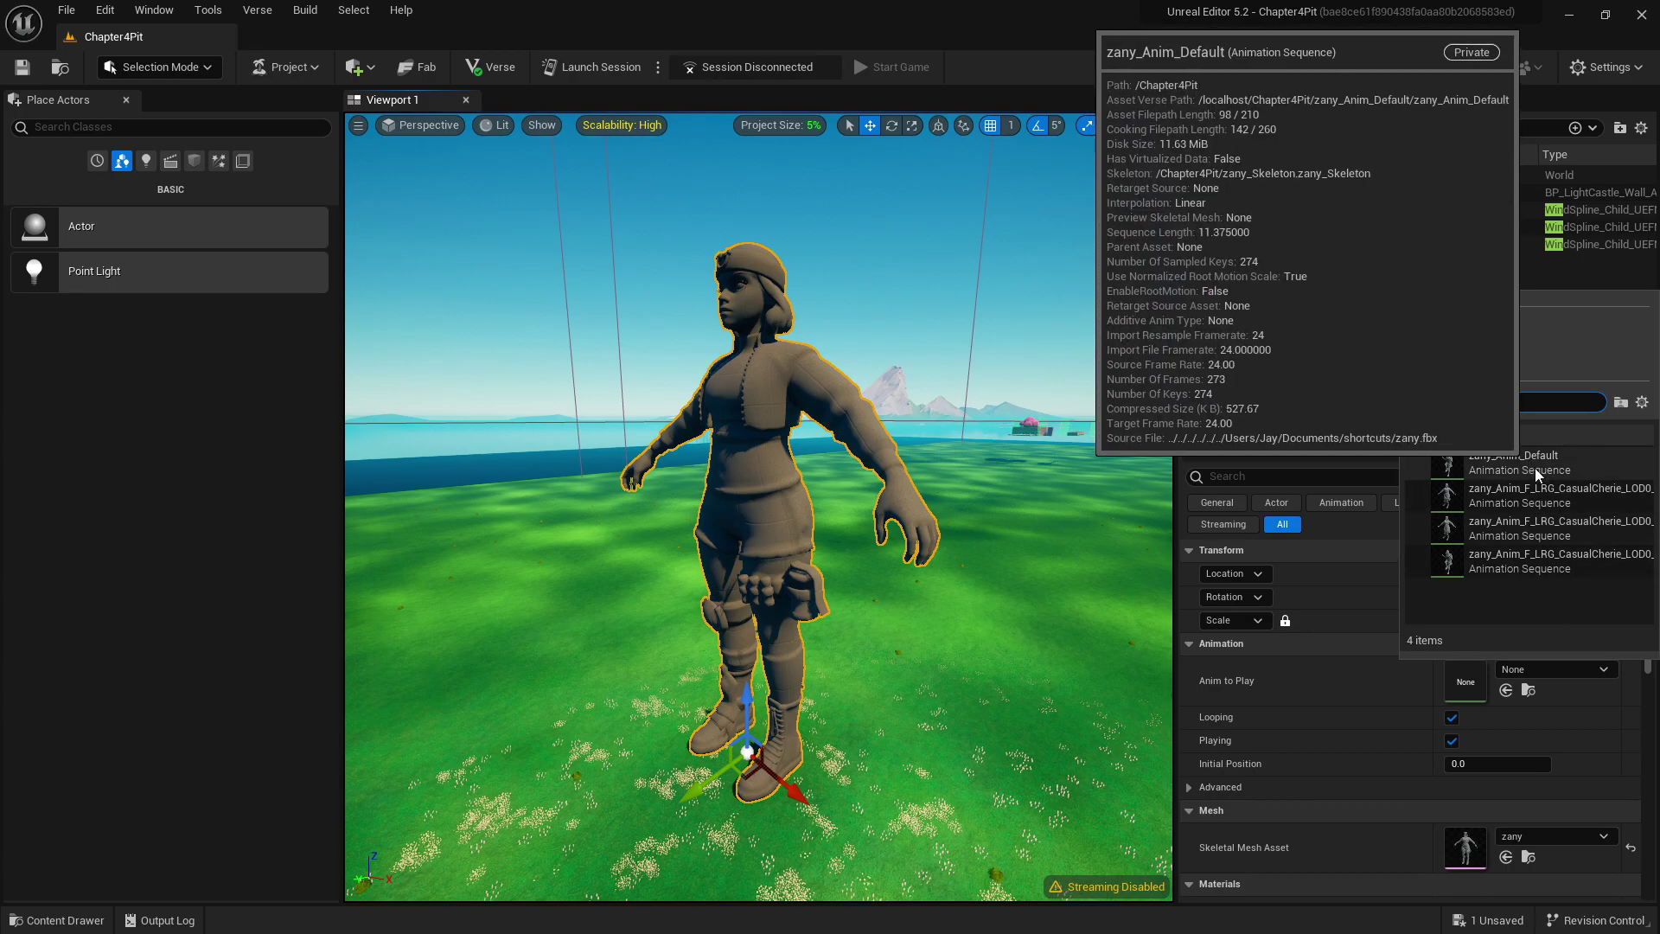
{"action": "key", "text": "Escape"}
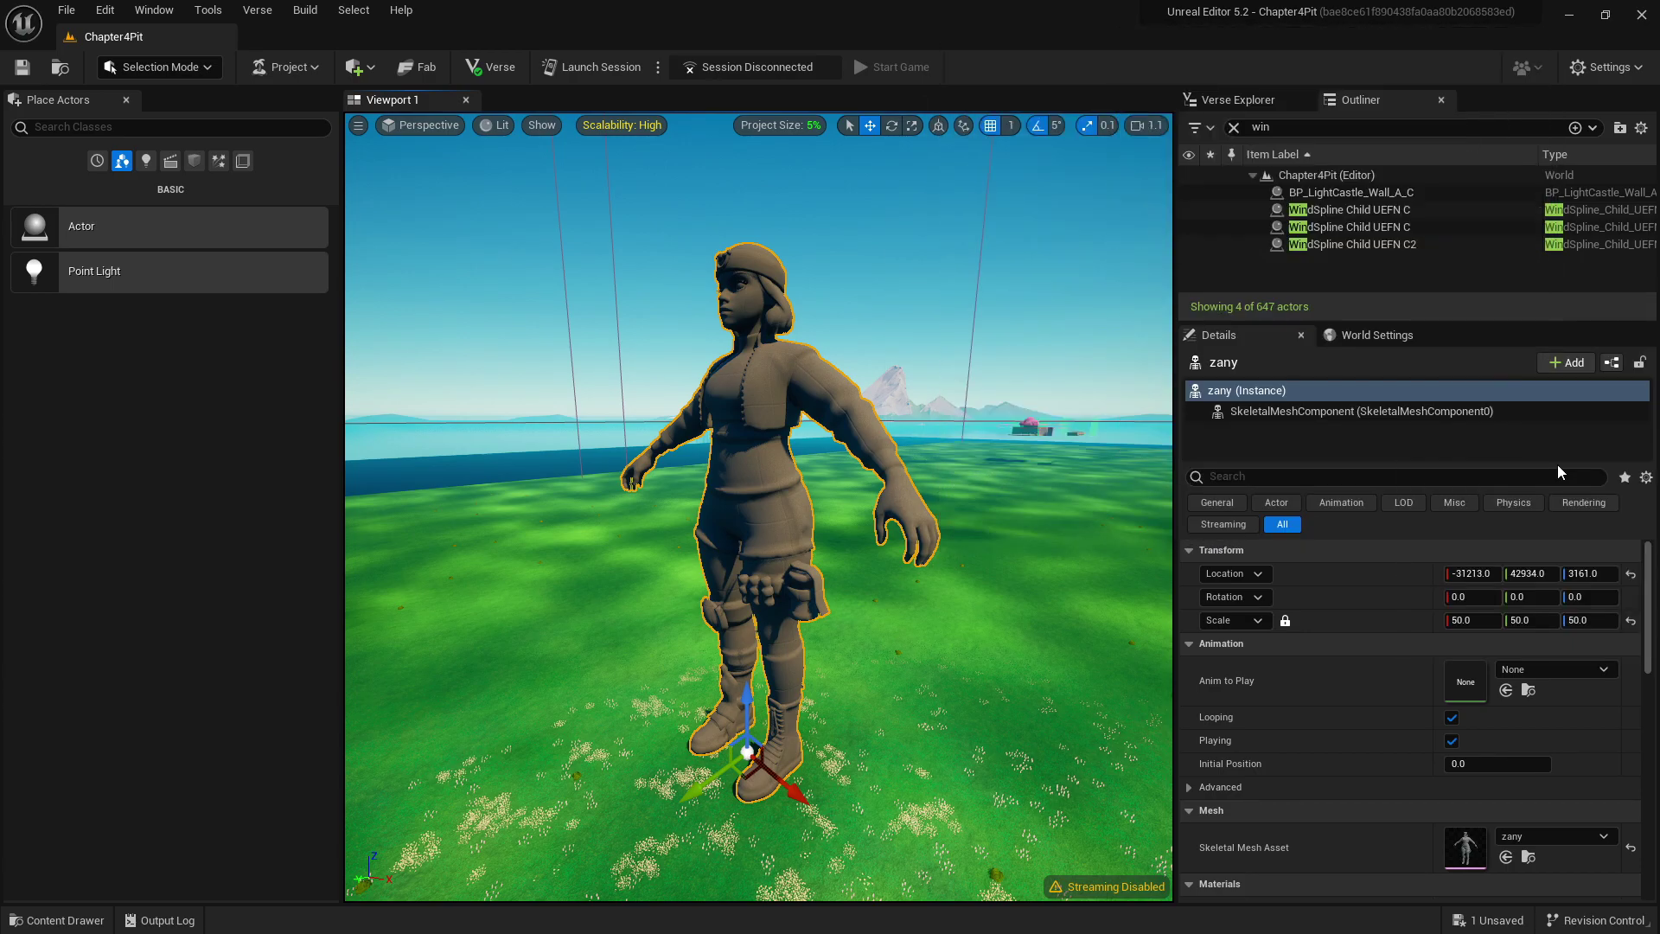
{"action": "right_click_drag", "start_coordinate": [963, 667], "coordinate": [963, 667]}
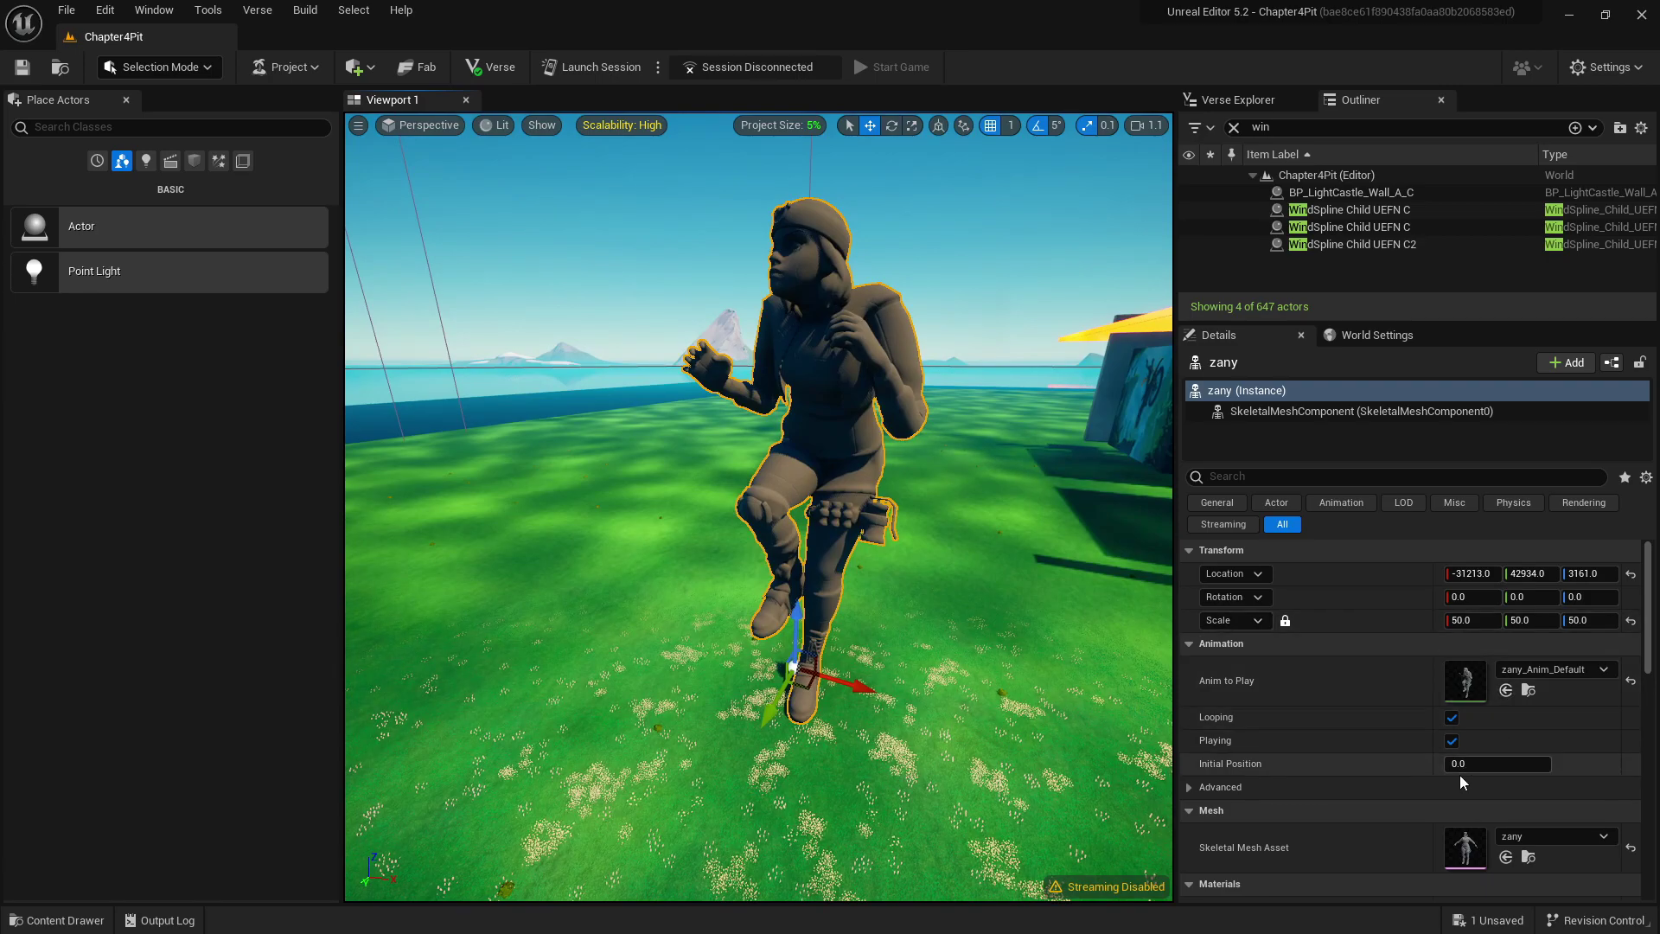
{"action": "left_click_drag", "start_coordinate": [1461, 764], "coordinate": [1427, 764]}
{"action": "scroll", "coordinate": [1409, 692], "scroll_direction": "down", "scroll_amount": 2}
{"action": "right_click_drag", "start_coordinate": [778, 519], "coordinate": [692, 519]}
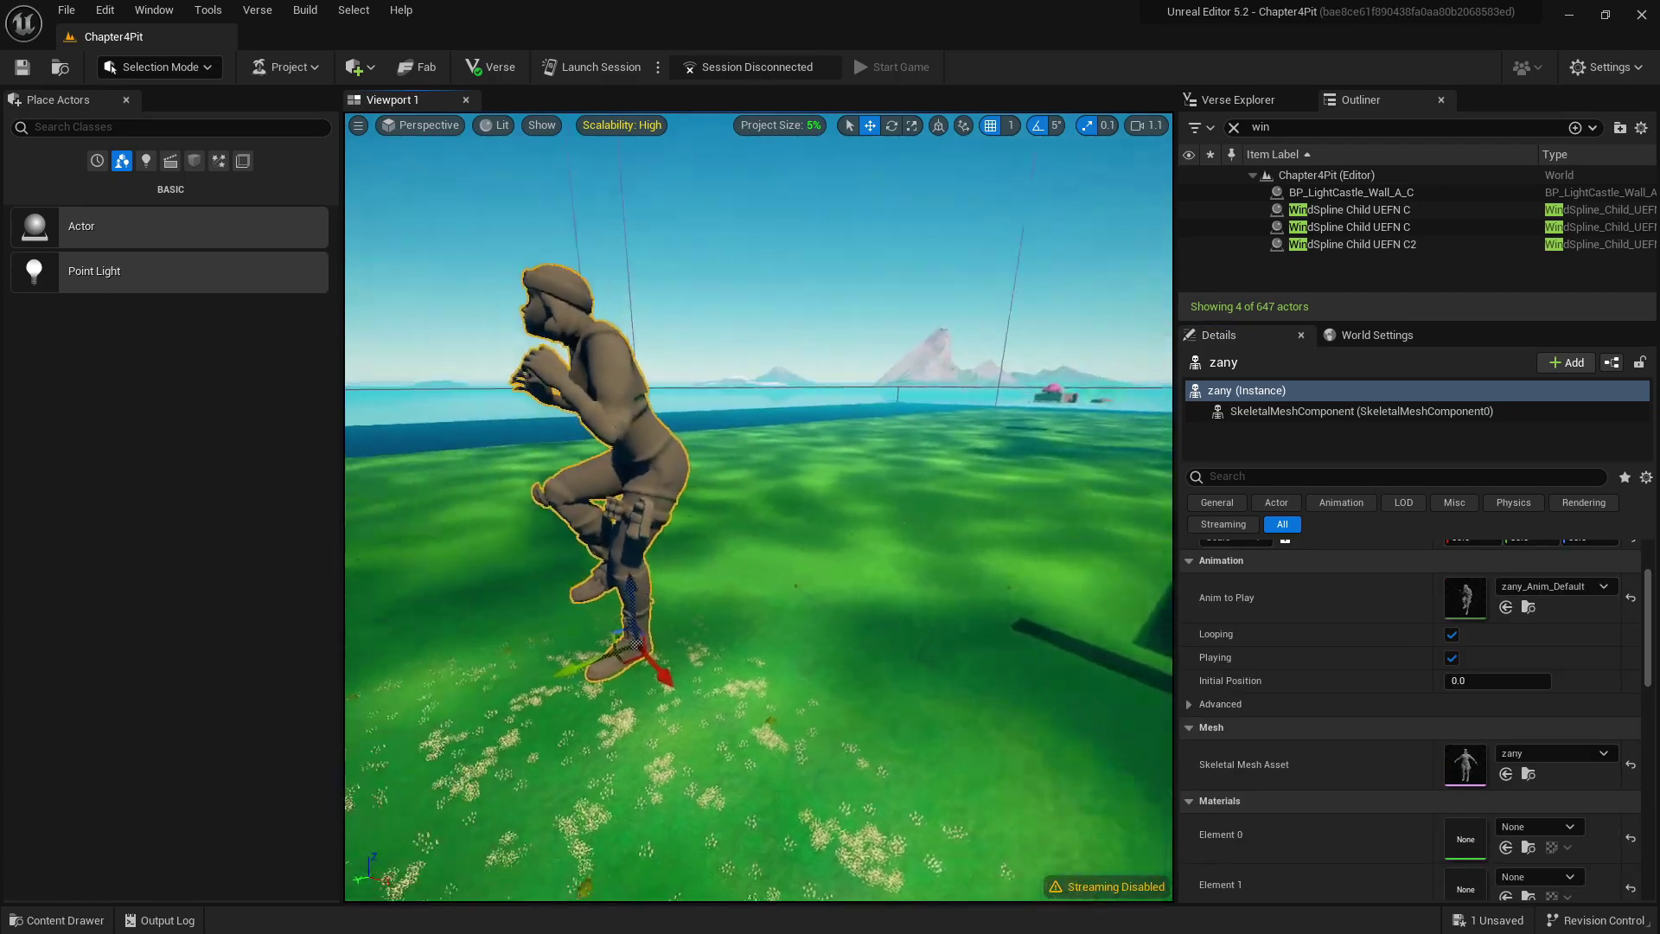
{"action": "right_click_drag", "start_coordinate": [1089, 581], "coordinate": [1036, 581]}
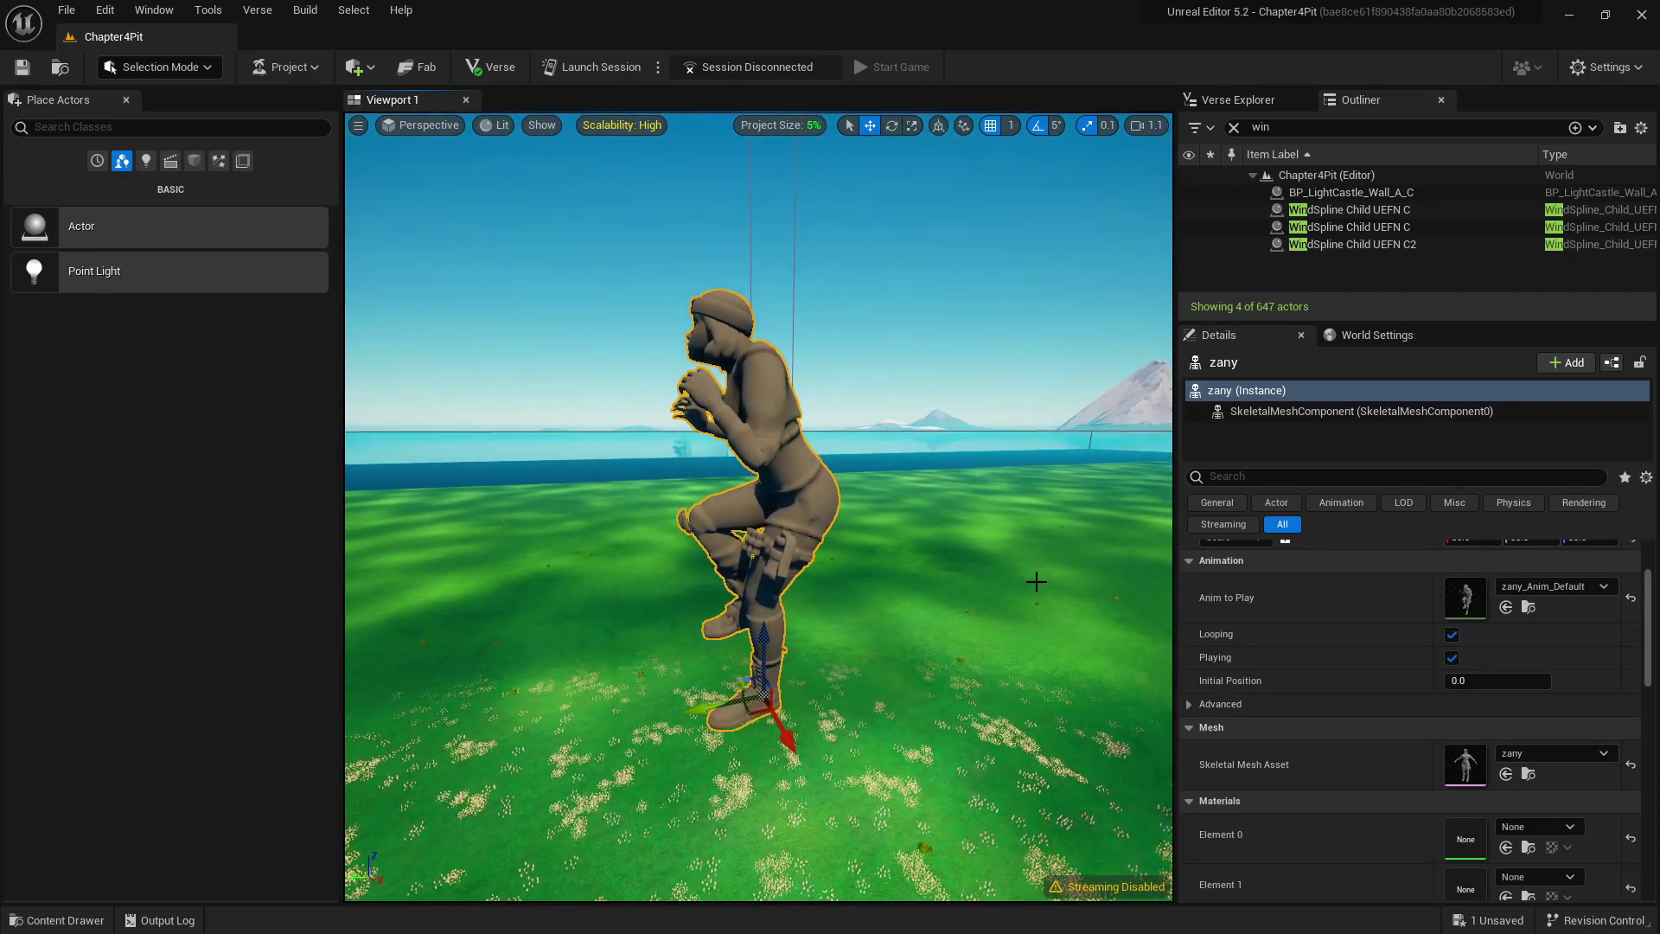